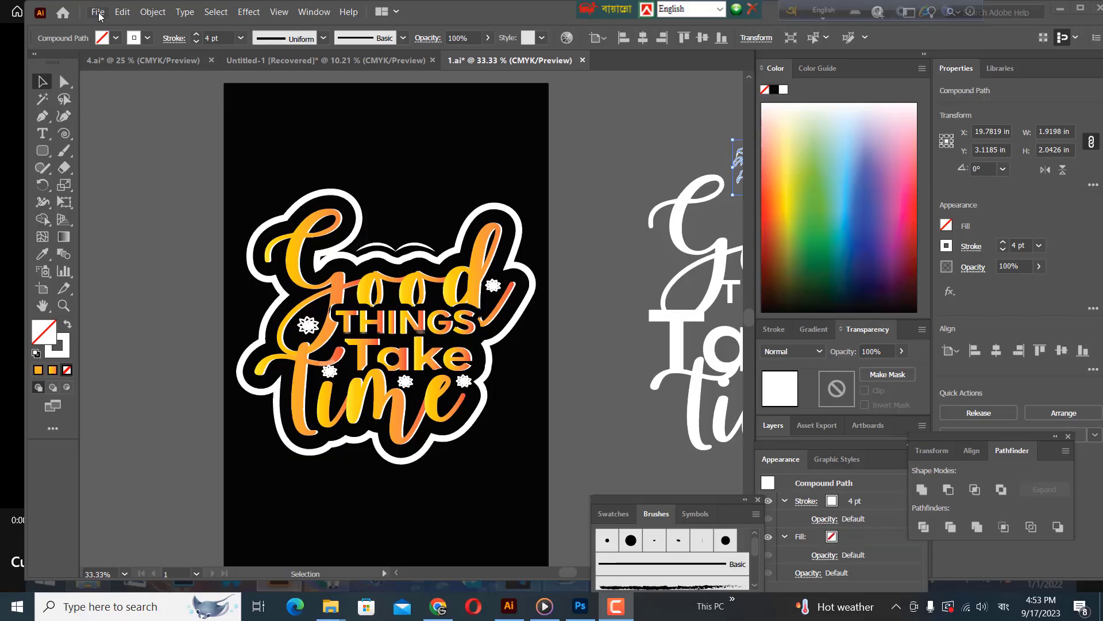
Bring up the New Document dialog preset to 12 x 18 in, CMYK, 300 ppi
left_click(98, 12)
key("Escape")
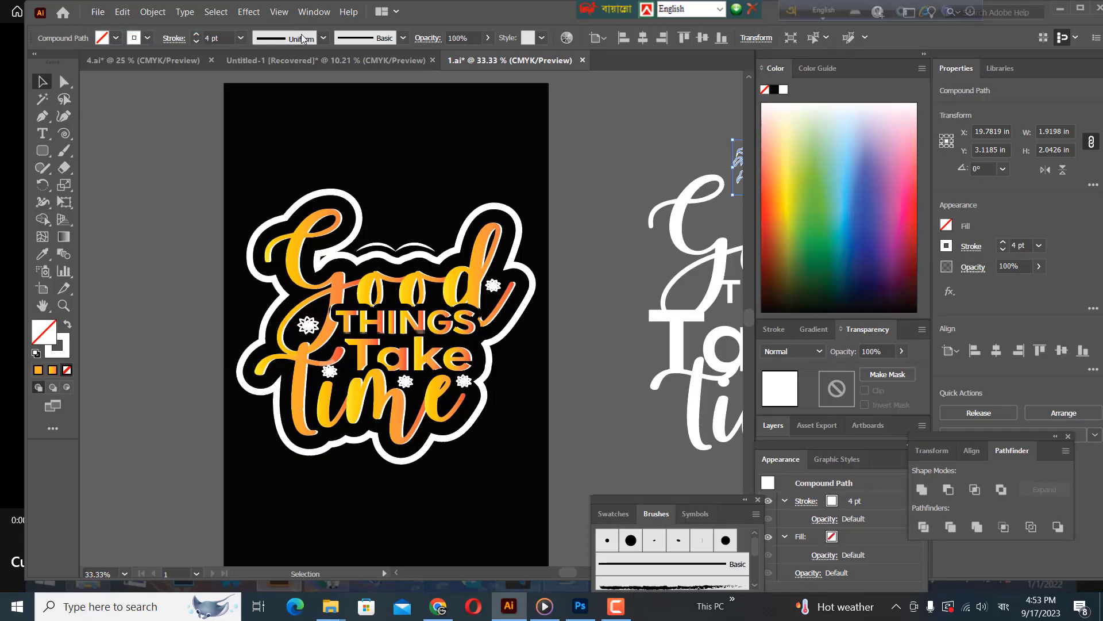
key("ctrl+n")
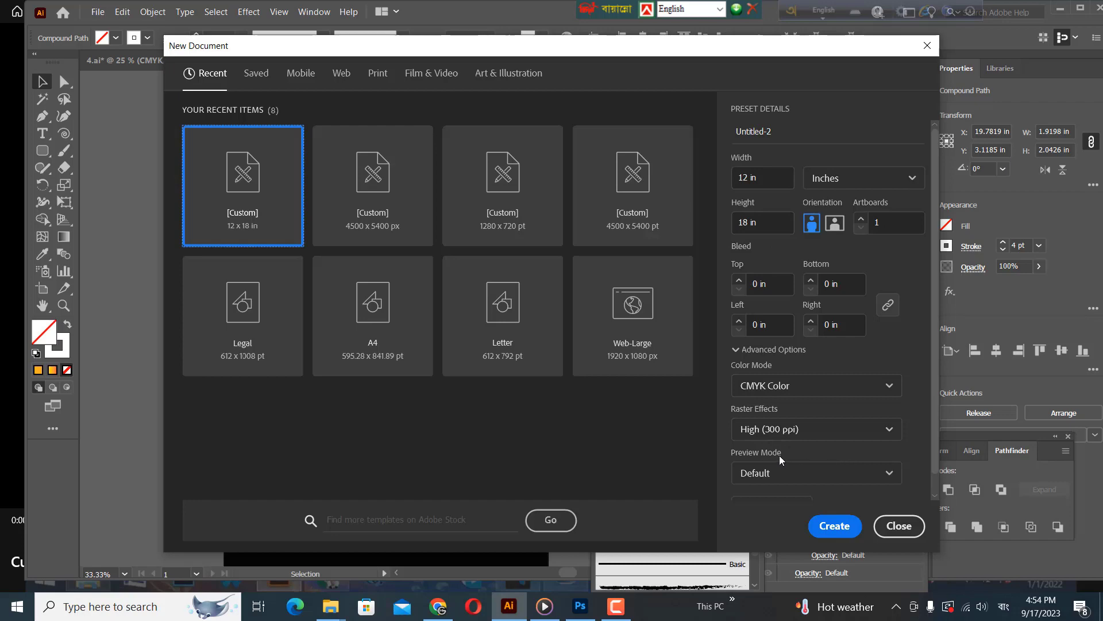
Create the blank 12 x 18 in document Untitled-2 from the preset
left_click(827, 527)
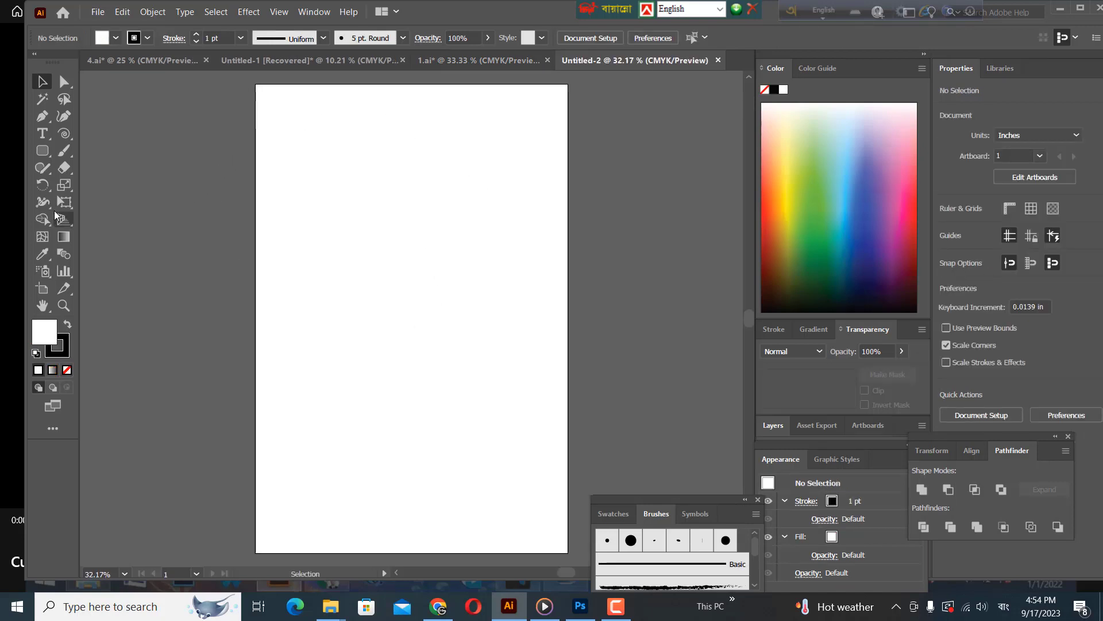
Draw an exact 12 x 18 in rectangle on the artboard
left_click(46, 154)
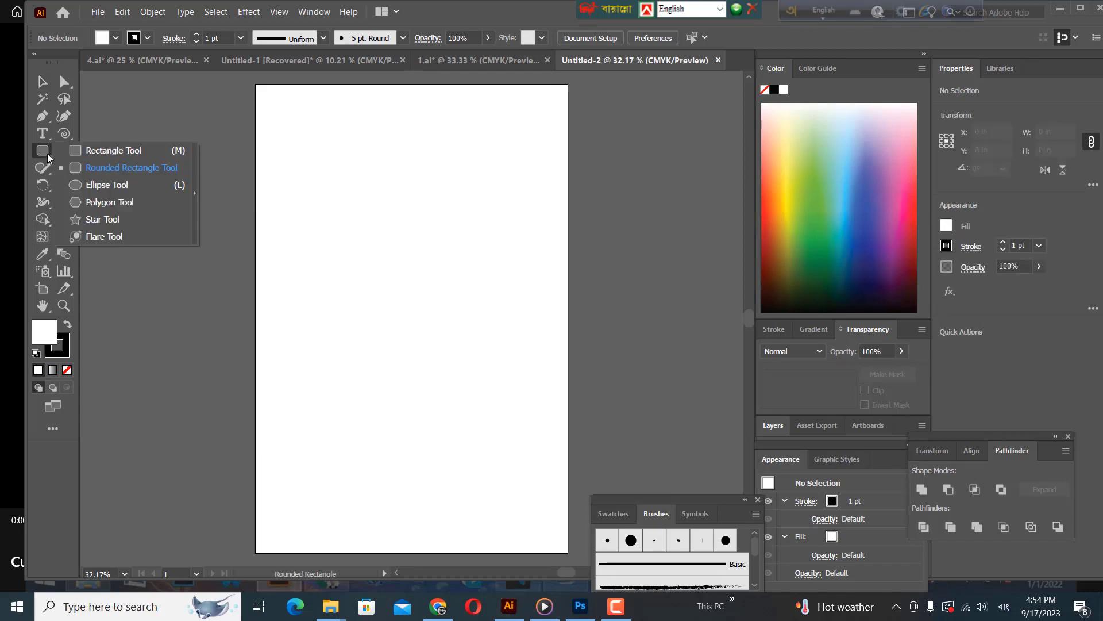
left_click(94, 148)
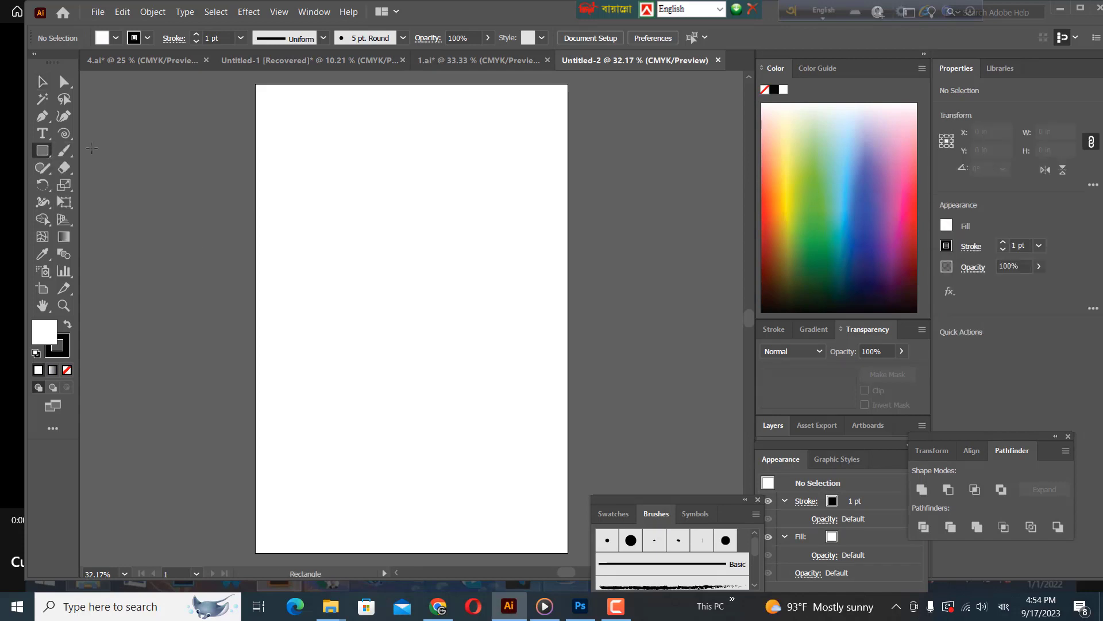
left_click(305, 201)
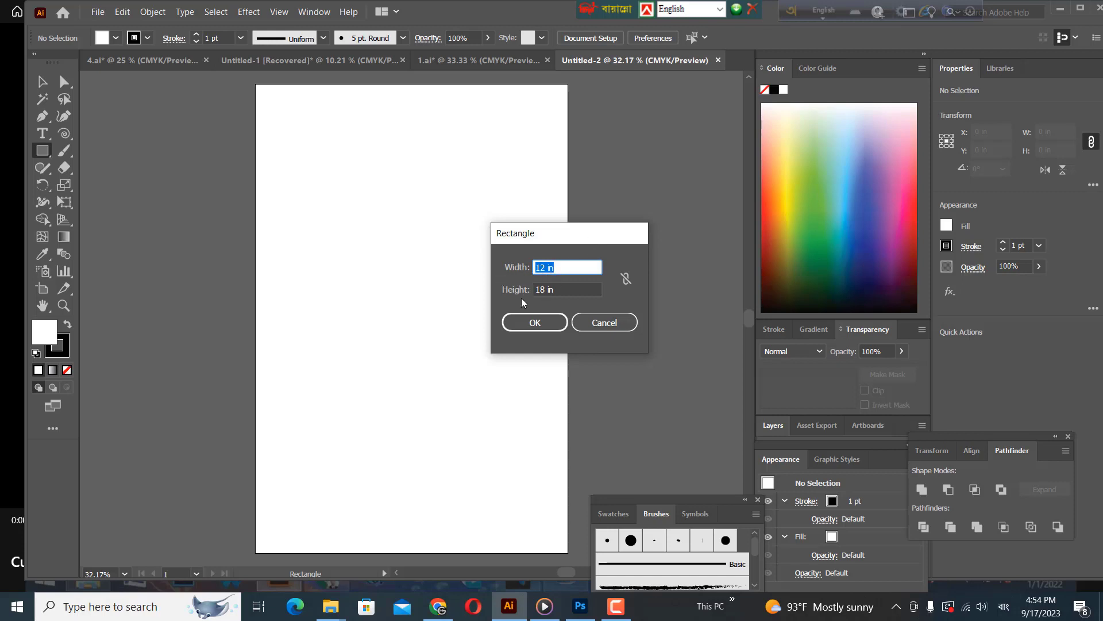
left_click(518, 323)
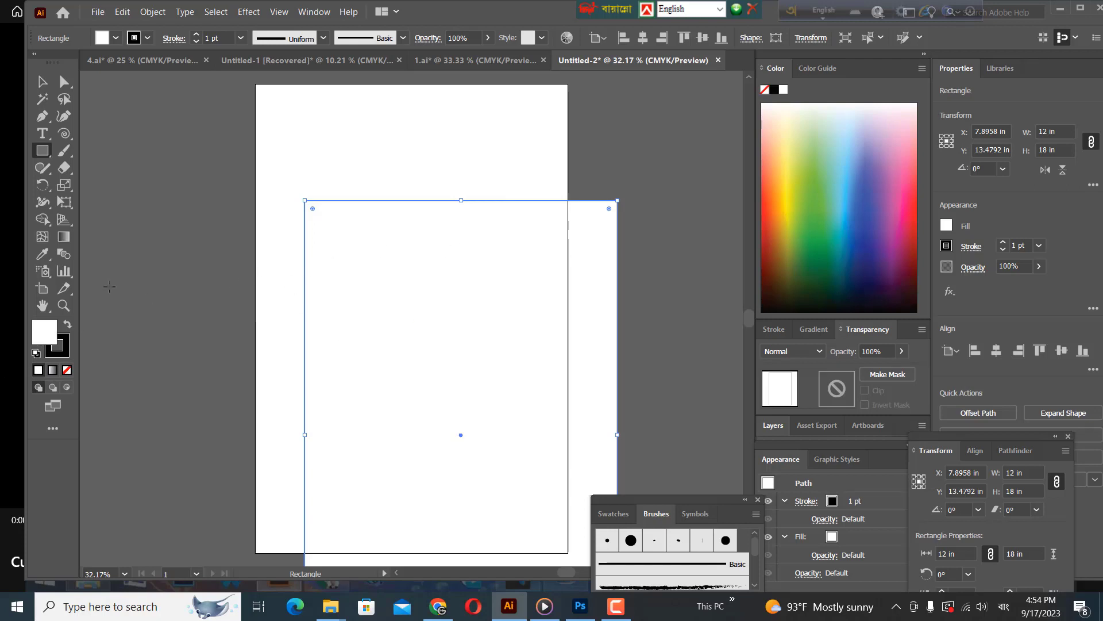
Fill the rectangle black (#000000) and centre it horizontally and vertically on the artboard
double_click(36, 335)
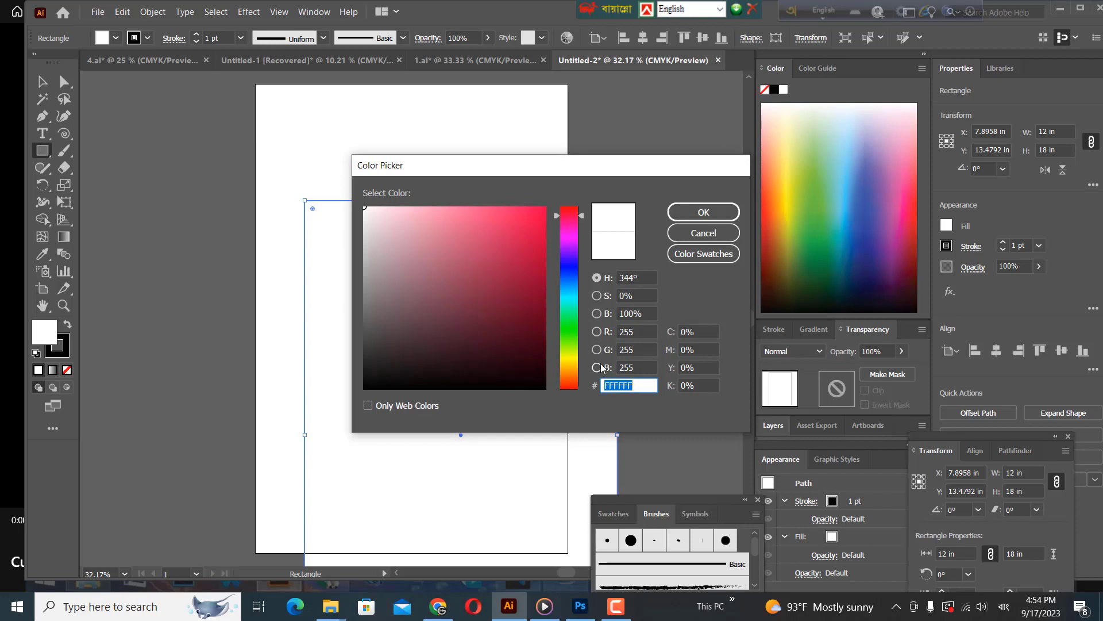
type("0")
type("00000")
left_click(709, 215)
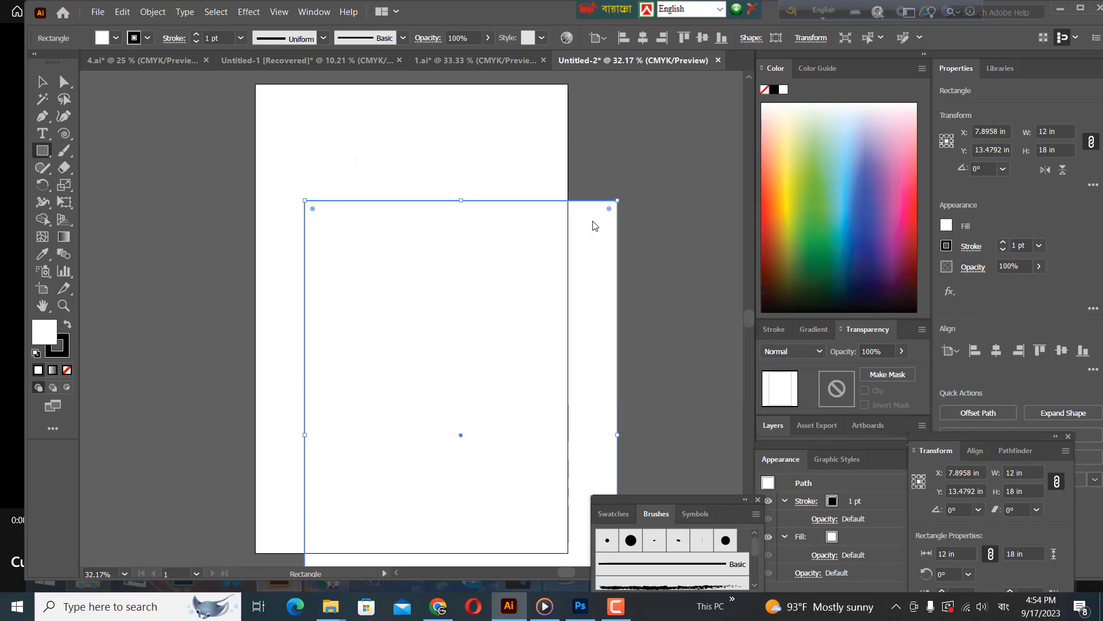
left_click(643, 40)
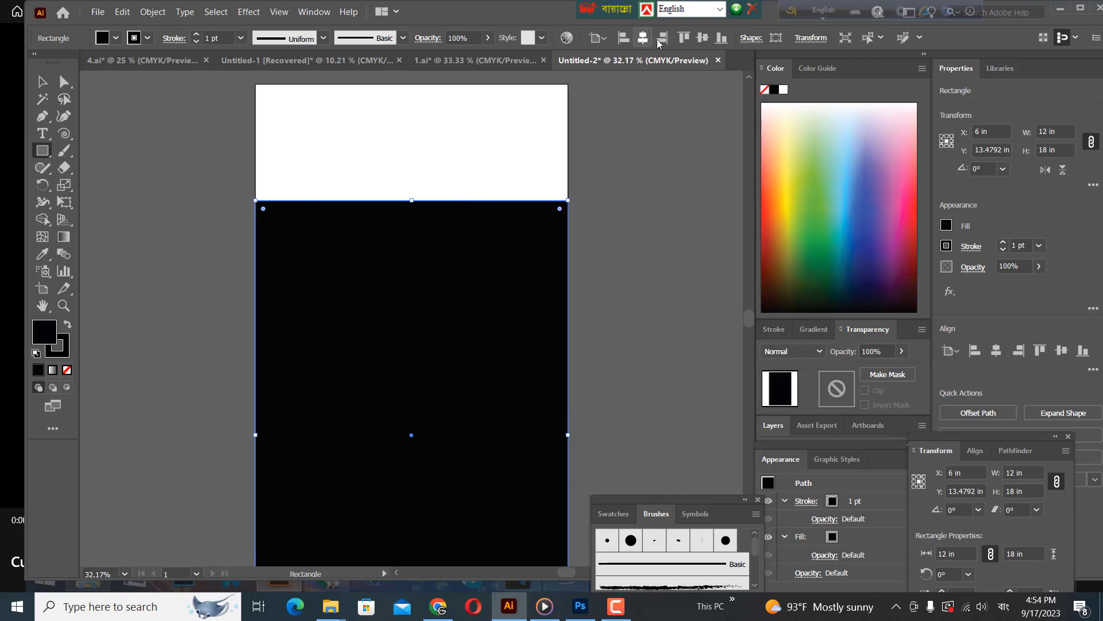
left_click(703, 38)
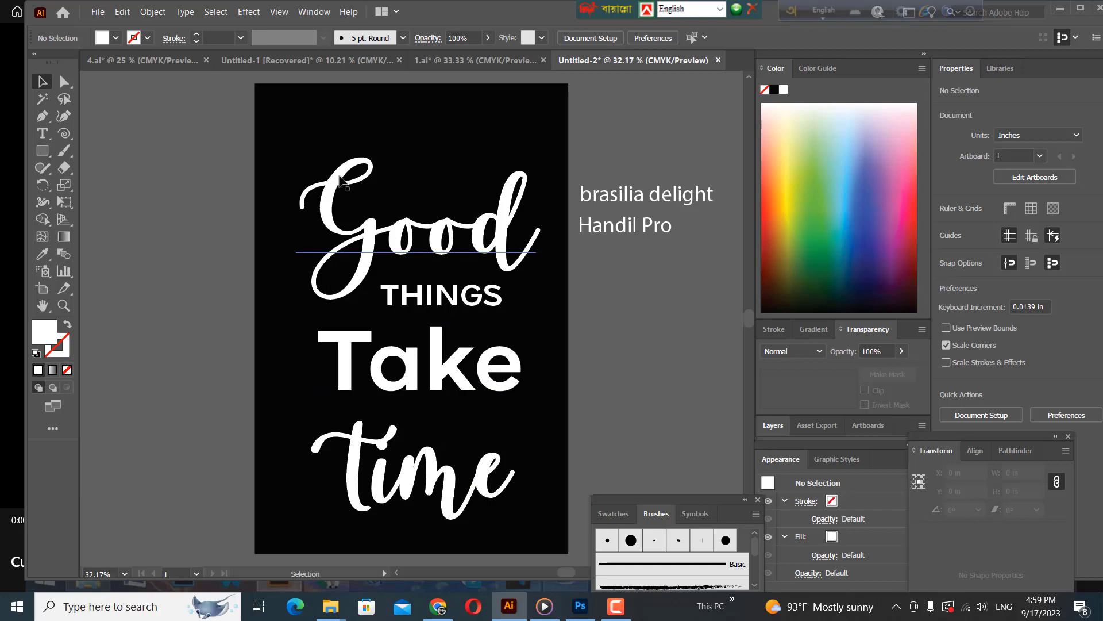
Check the fonts of the Good, THINGS, Take and time words
left_click(379, 240)
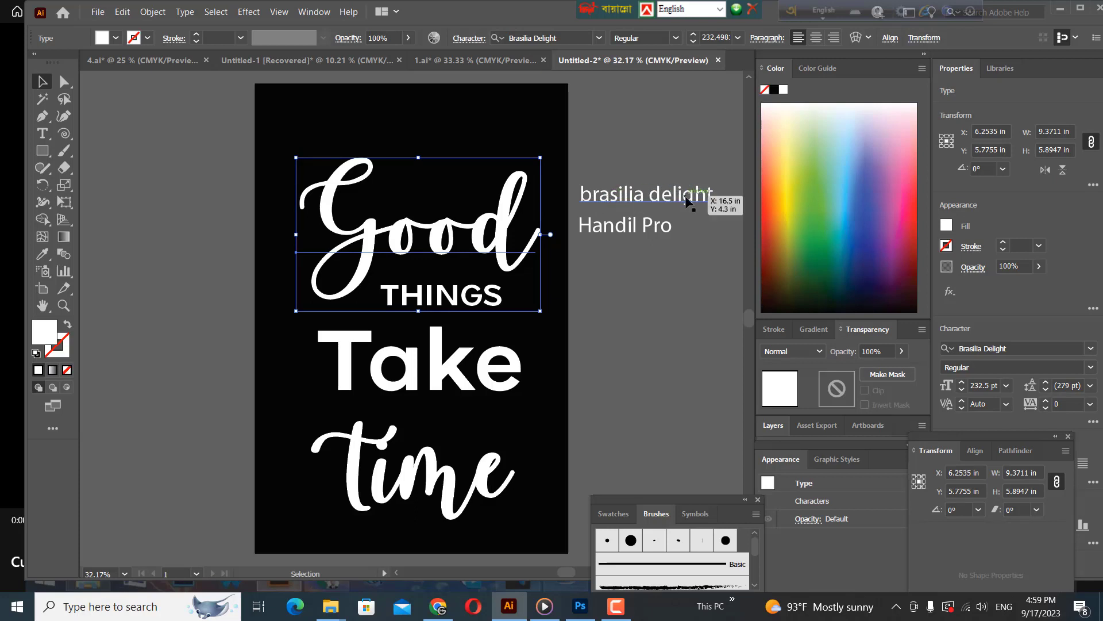
left_click(468, 322)
left_click(426, 306)
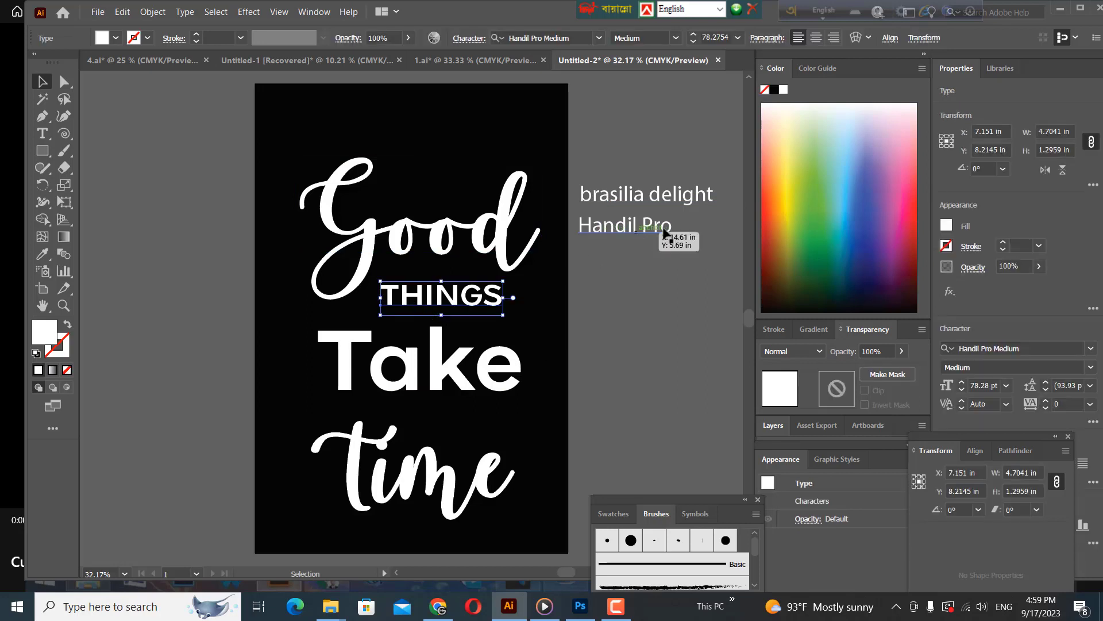
left_click(442, 382)
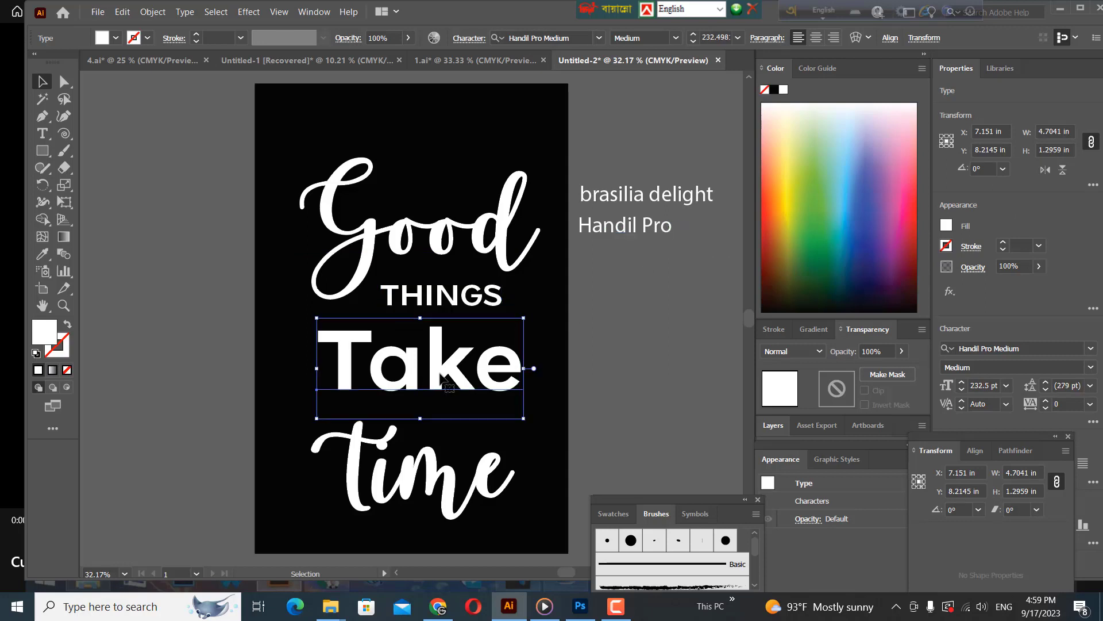
left_click(421, 463)
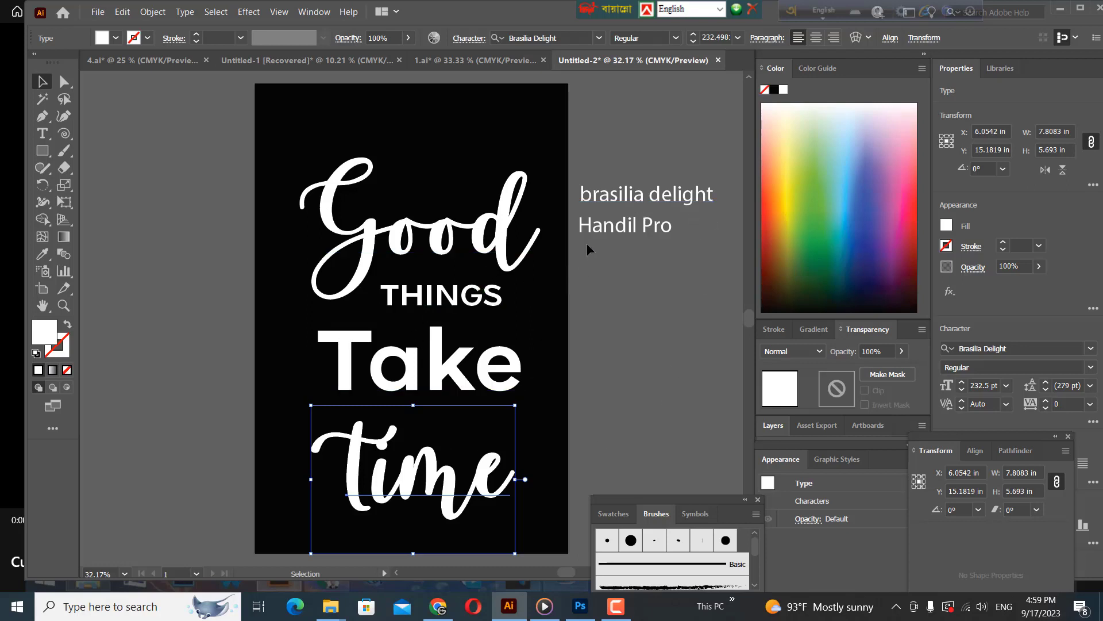
Delete the 'brasilia delight' and 'Handil Pro' font-name notes beside the artboard
left_click(598, 198)
key("Delete")
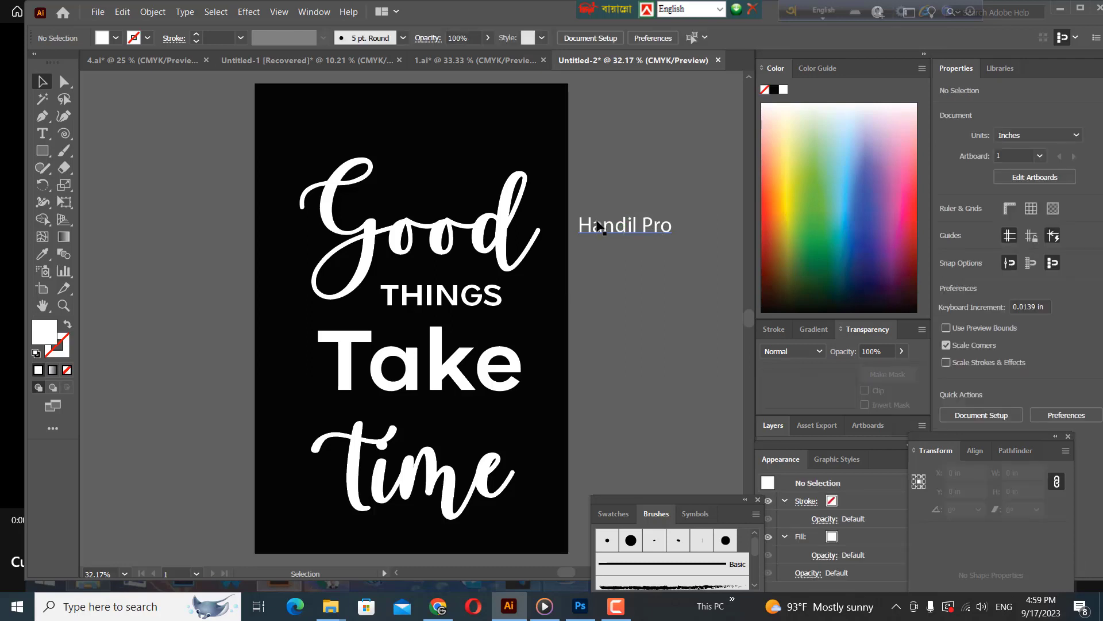
left_click(598, 225)
key("Delete")
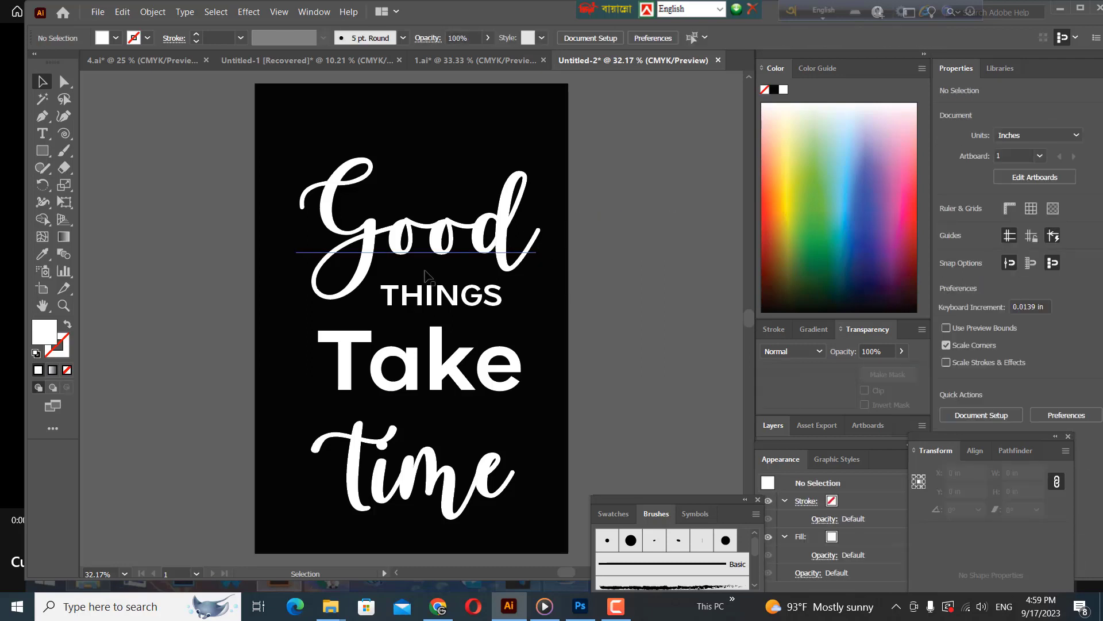
Nudge Good up and left, and move THINGS up just under it
left_click_drag(438, 240, 432, 226)
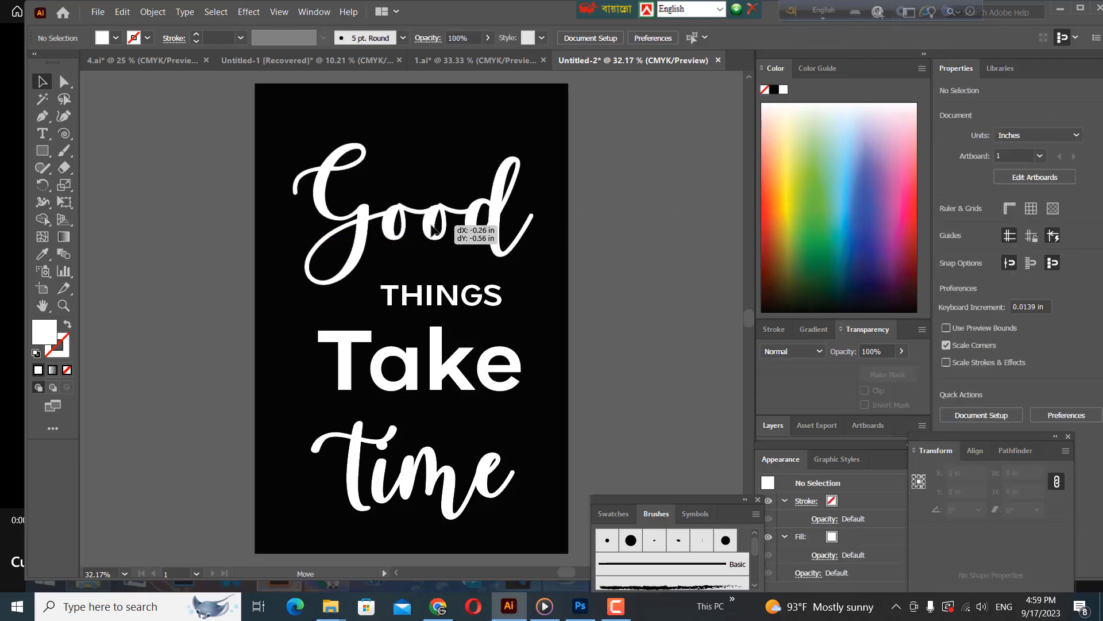
left_click(436, 296)
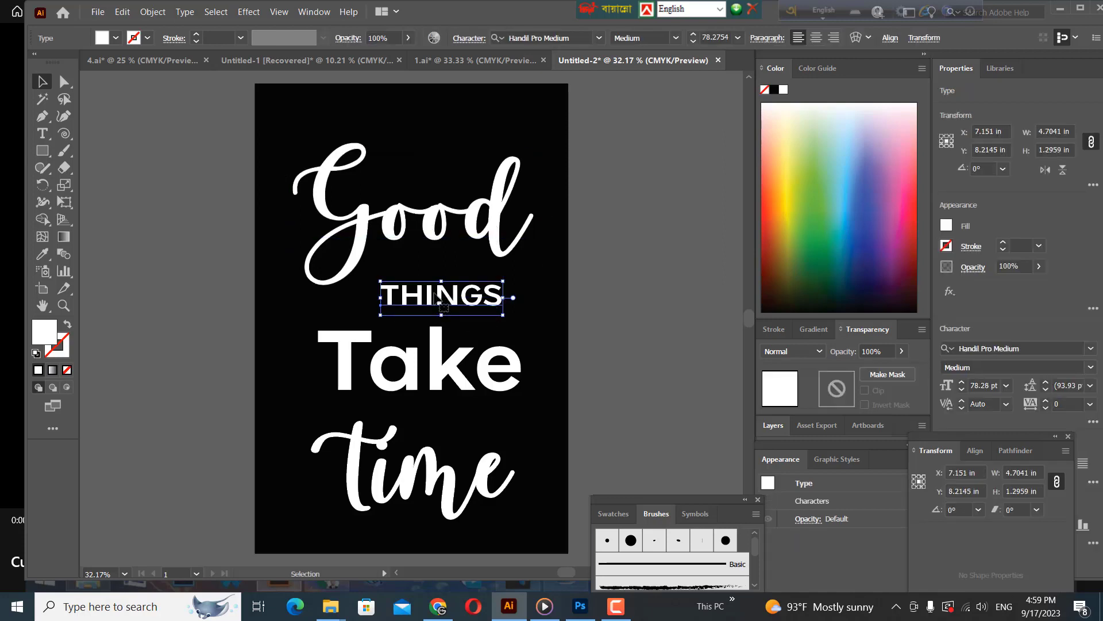
left_click_drag(435, 295, 426, 267)
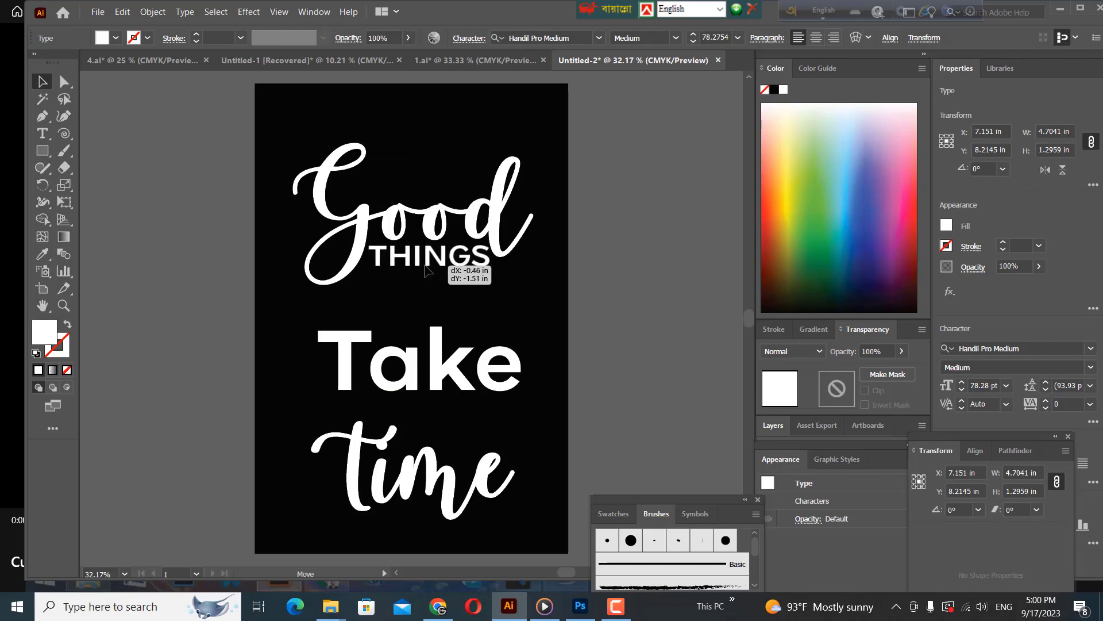
left_click_drag(426, 266, 426, 267)
Move Take up beneath THINGS and shrink it slightly
left_click(437, 367)
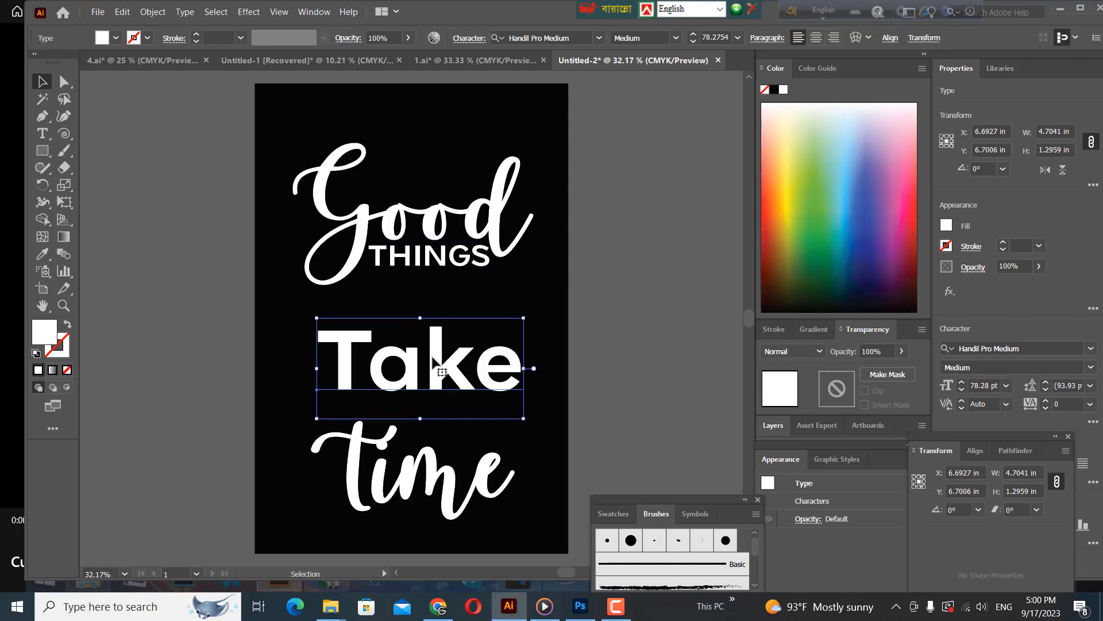
mouse_move(418, 368)
left_mouse_down()
mouse_move(418, 311)
mouse_move(431, 311)
mouse_move(418, 307)
left_mouse_up()
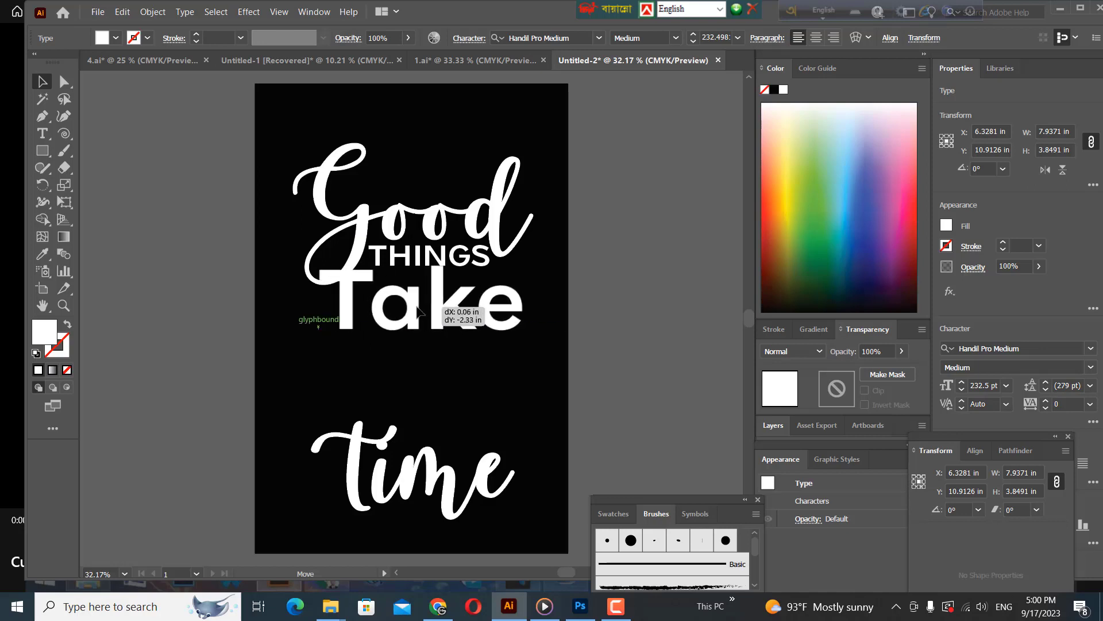
left_click_drag(418, 307, 419, 317)
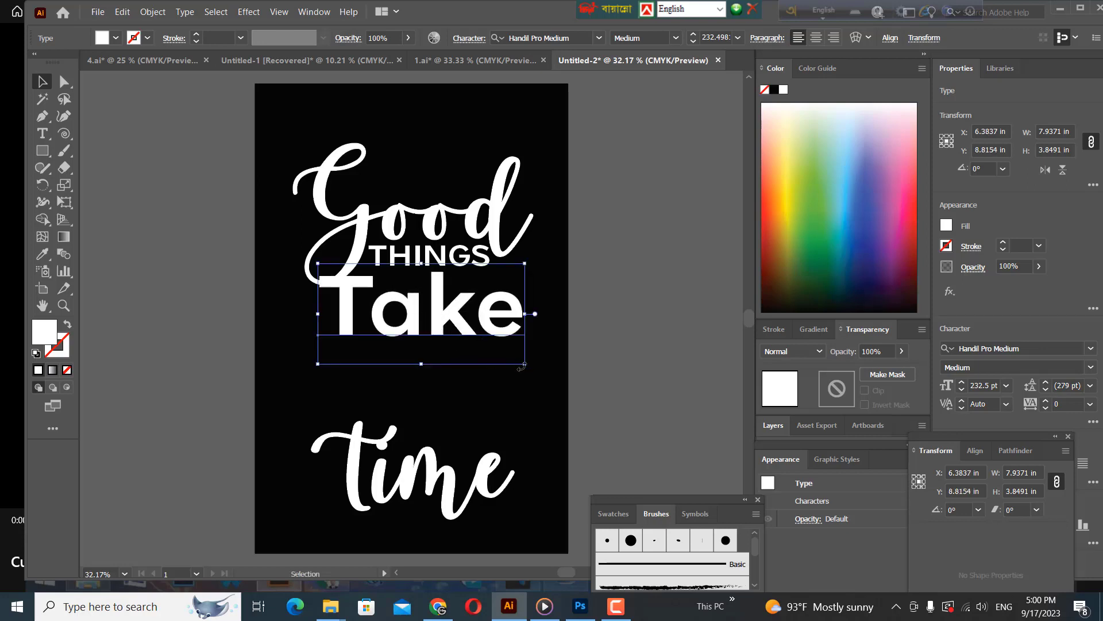
left_click_drag(525, 363, 506, 354)
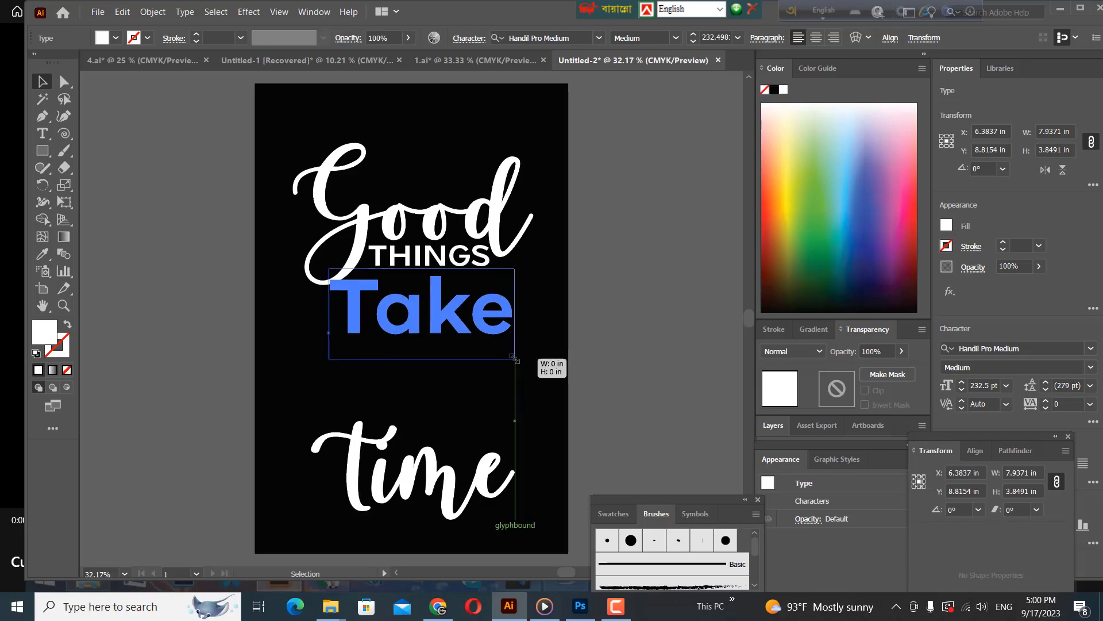
left_click_drag(441, 323, 448, 311)
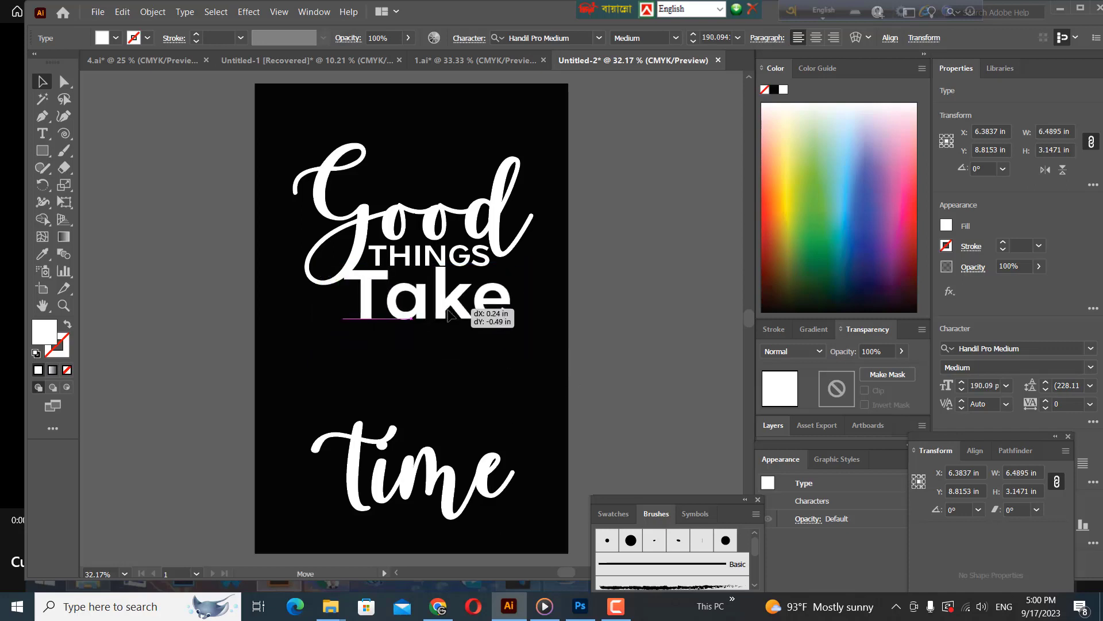
left_click_drag(447, 320, 446, 320)
Move time up under Take and marquee-select all the lettering
left_click(427, 472)
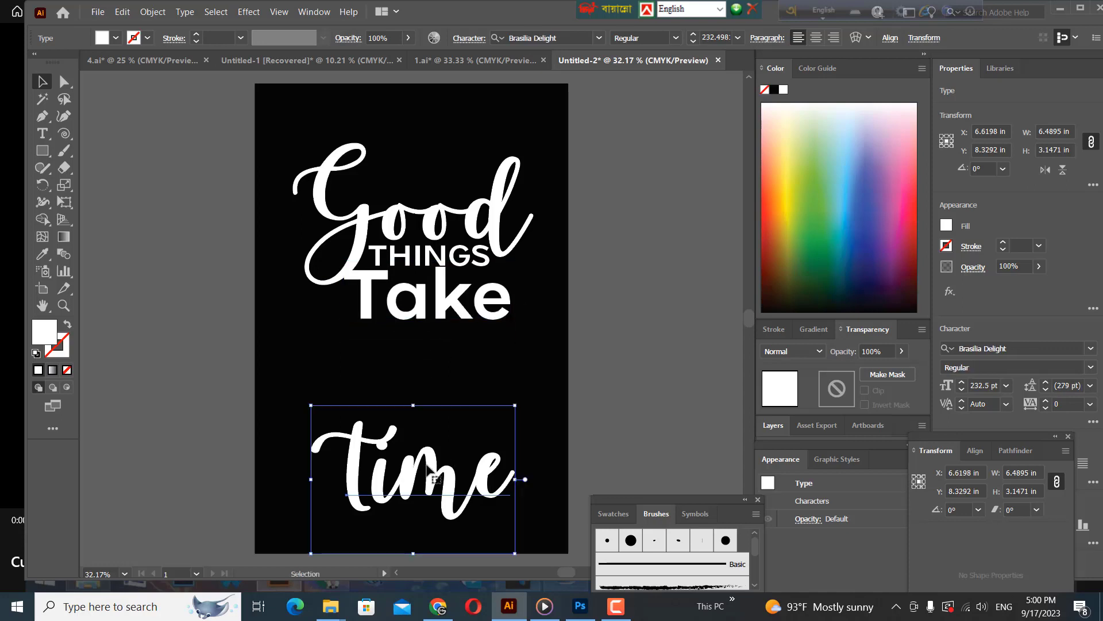
mouse_move(427, 473)
left_mouse_down()
mouse_move(391, 375)
mouse_move(415, 358)
left_mouse_up()
left_click(546, 425)
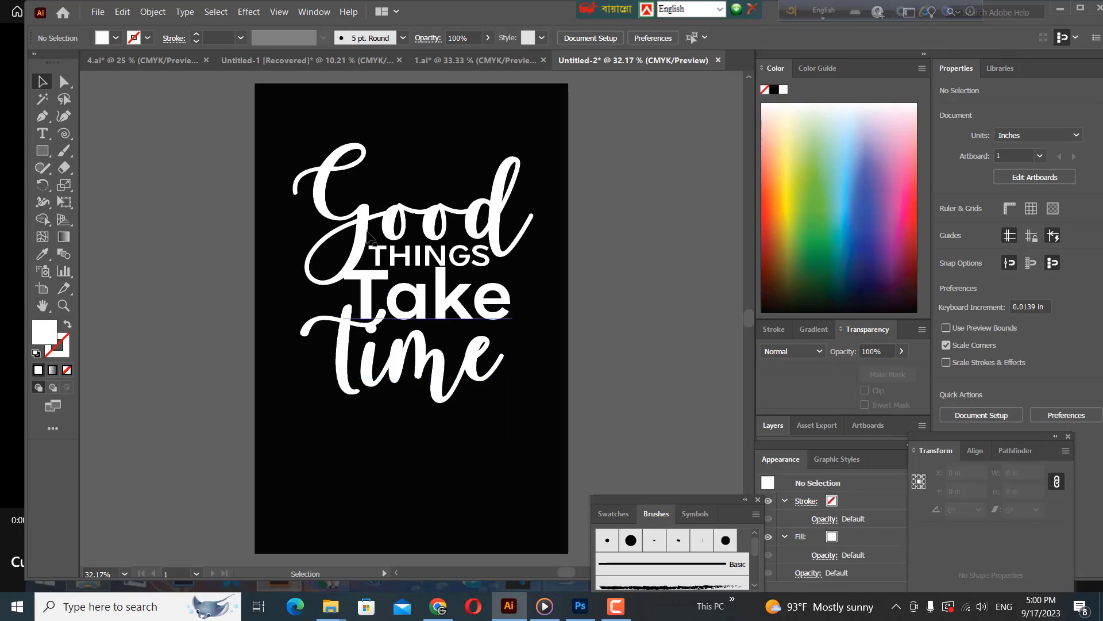
left_click_drag(299, 139, 508, 410)
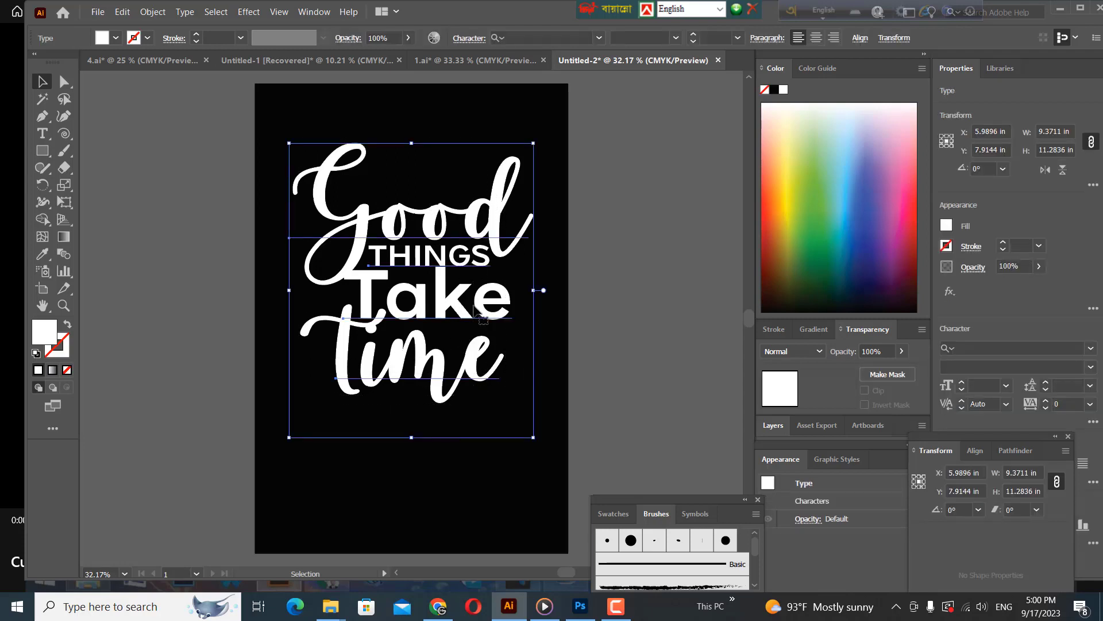
Expand the selected lettering into outlines with Object > Expand
left_click(152, 12)
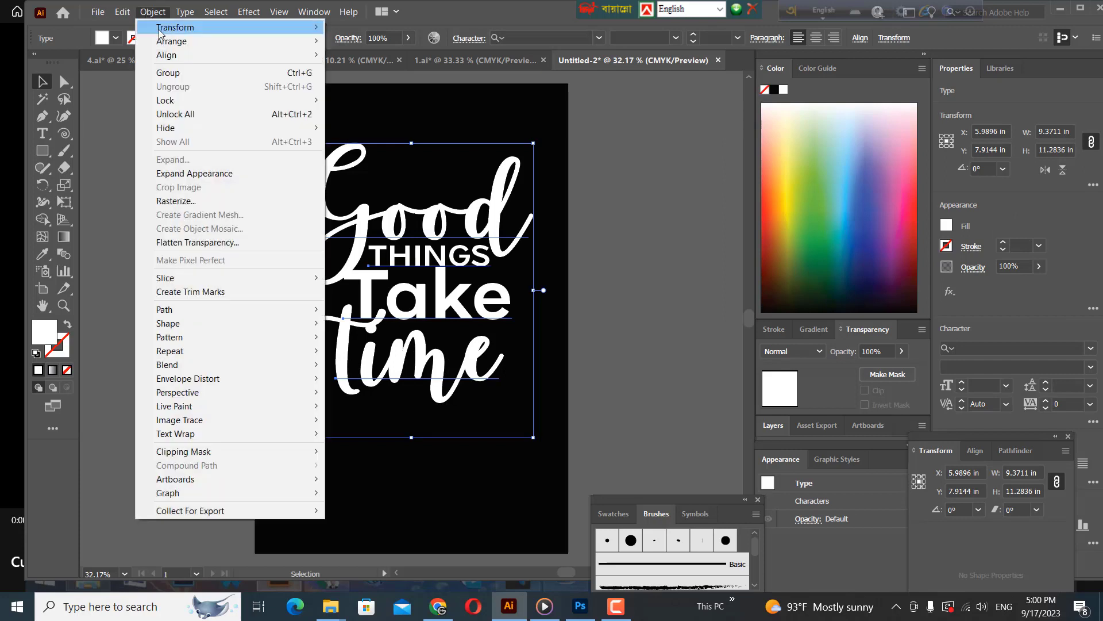
left_click(189, 159)
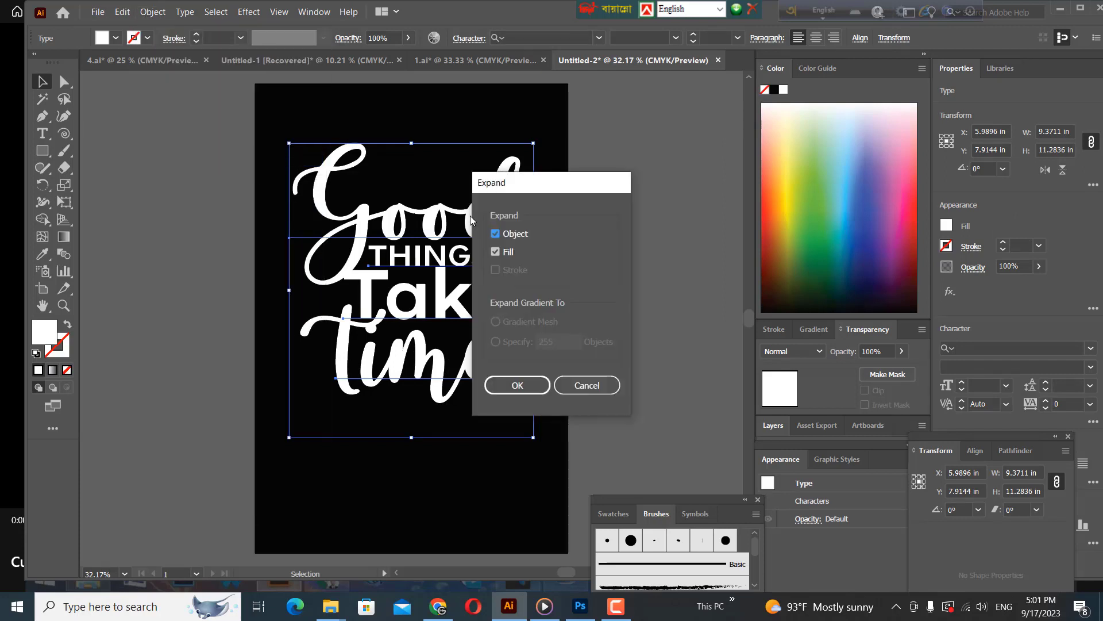
left_click(517, 386)
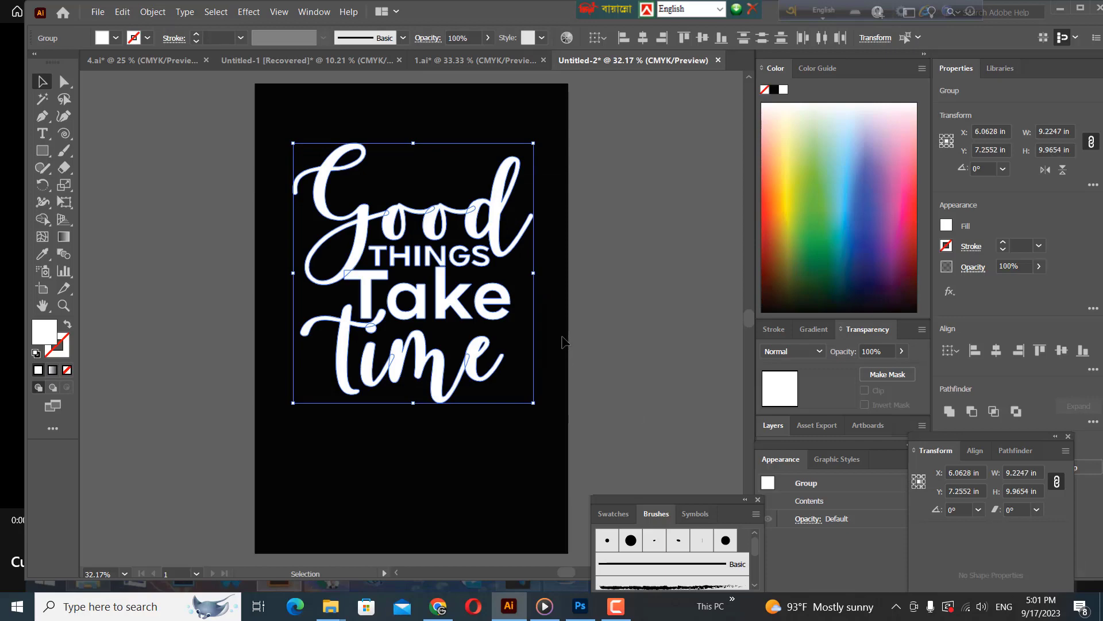
Select THINGS alone and expand it into outline shapes
left_click(562, 342)
left_click(428, 255)
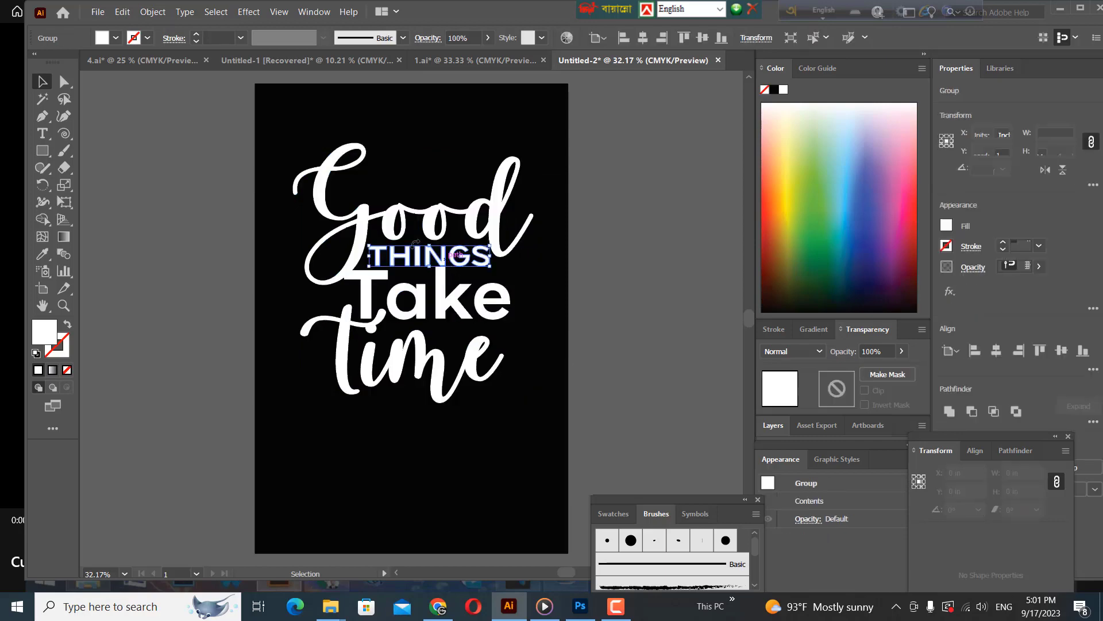
left_click(150, 12)
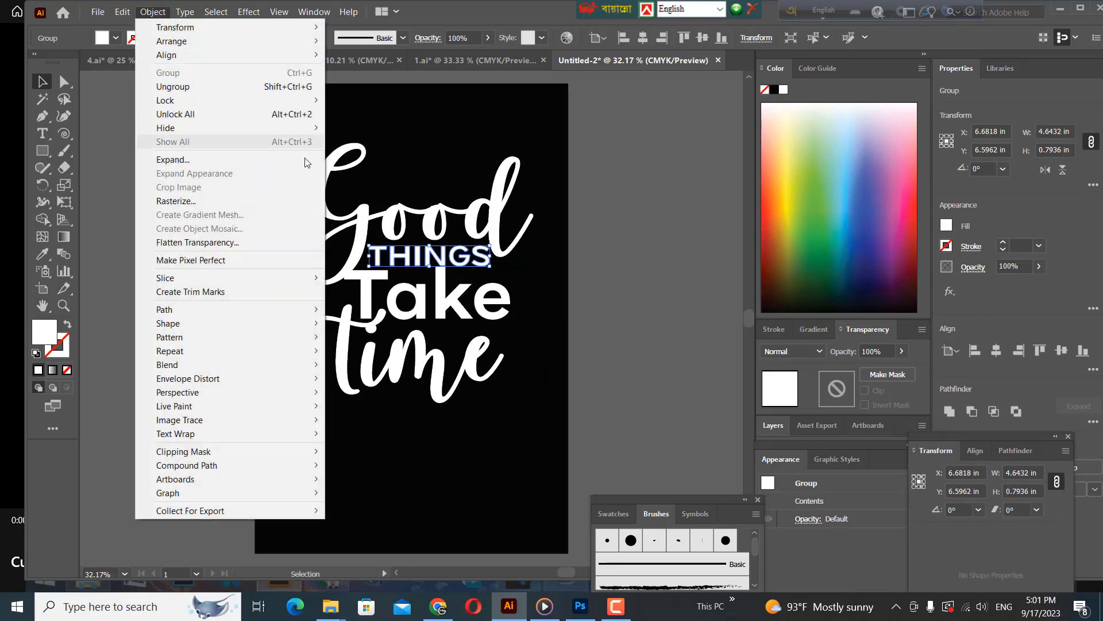
left_click(175, 161)
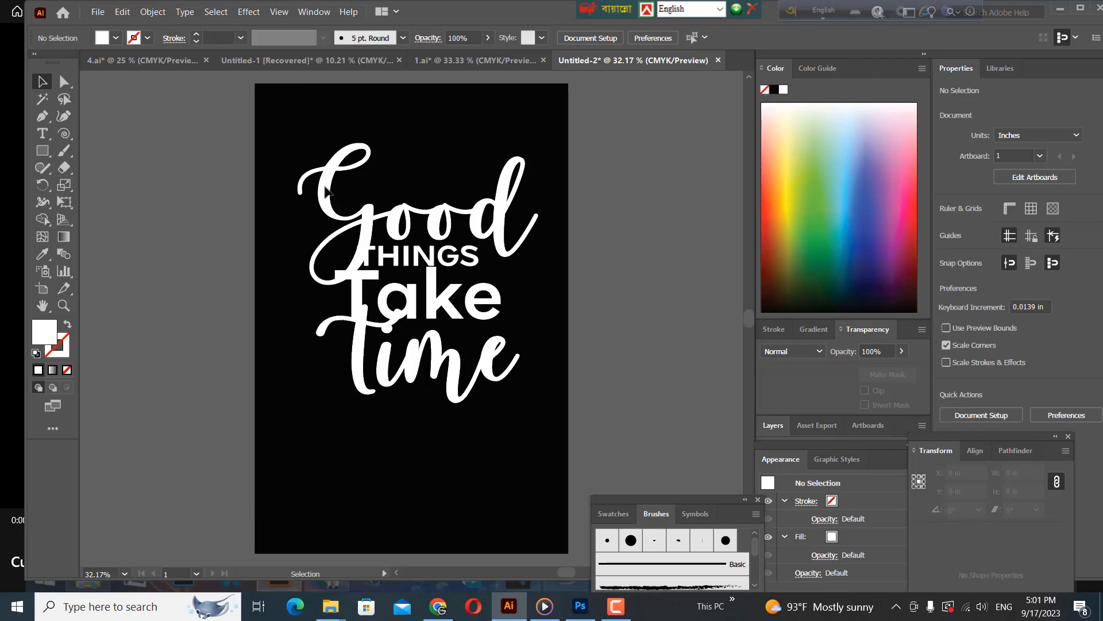
Group all the lettering and centre it horizontally and vertically on the artboard
left_click(325, 191)
right_click(418, 331)
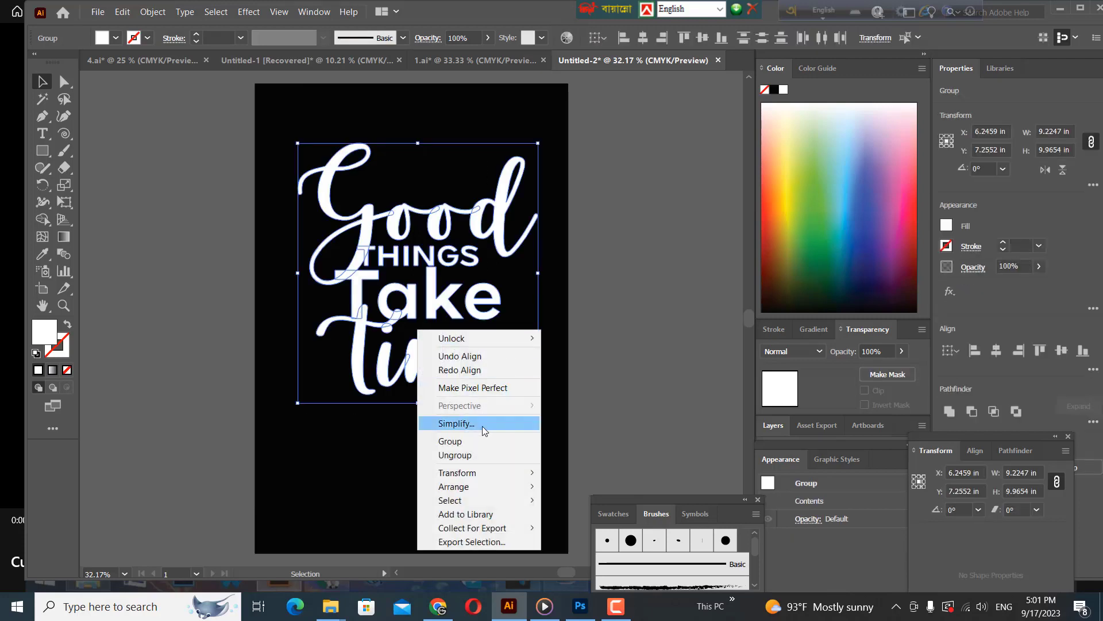
left_click(454, 440)
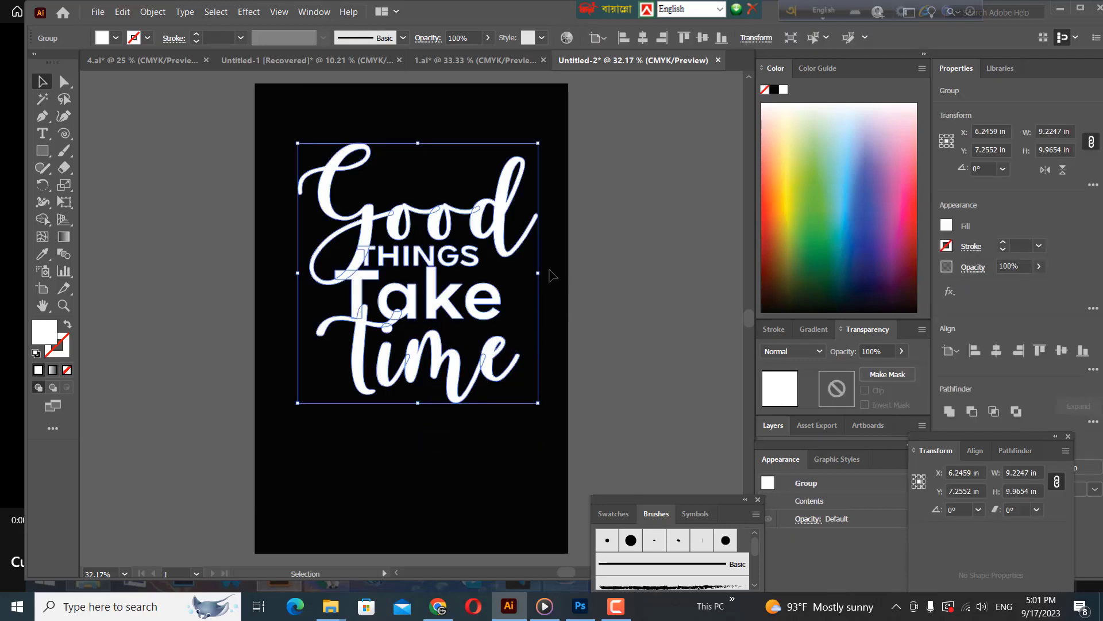
left_click(642, 39)
left_click(702, 37)
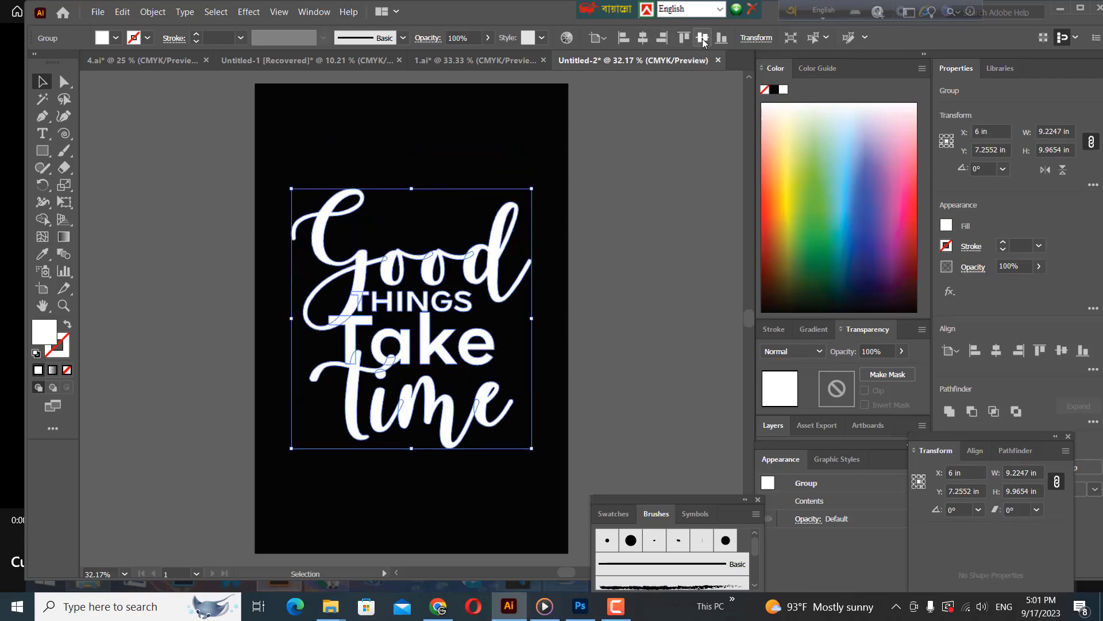
Ungroup the lettering and shift THINGS slightly to the right
left_click(601, 212)
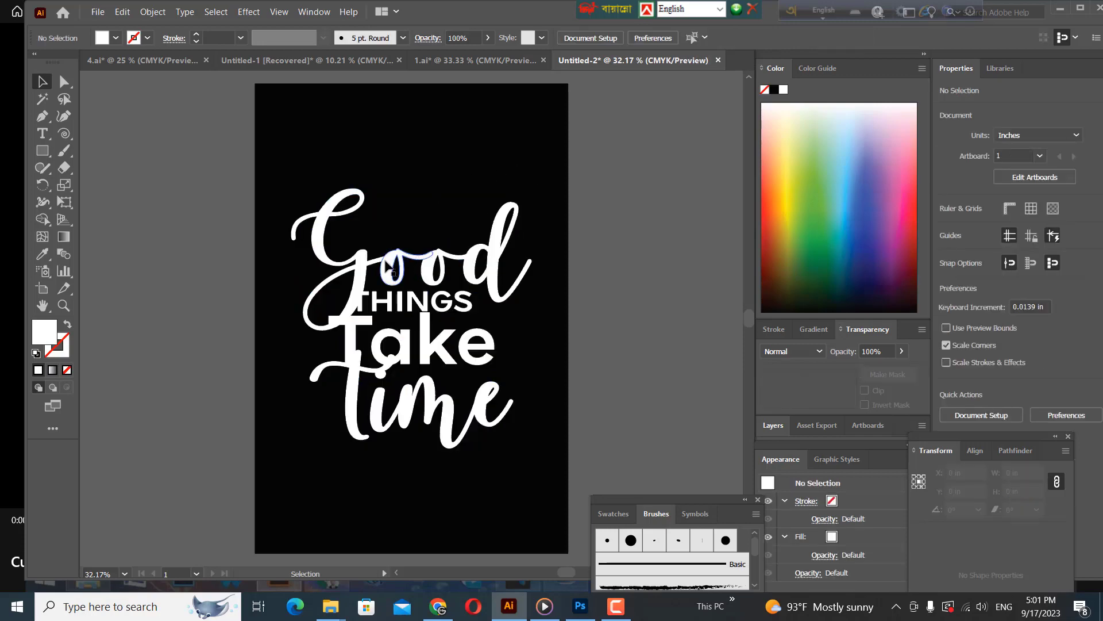
left_click(392, 266)
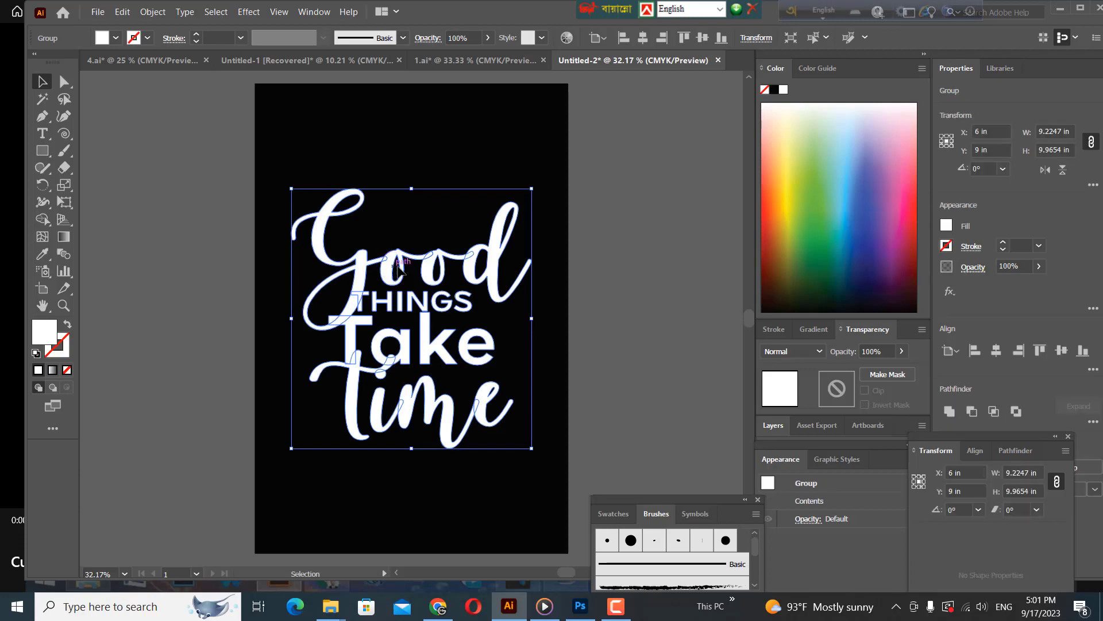
right_click(392, 266)
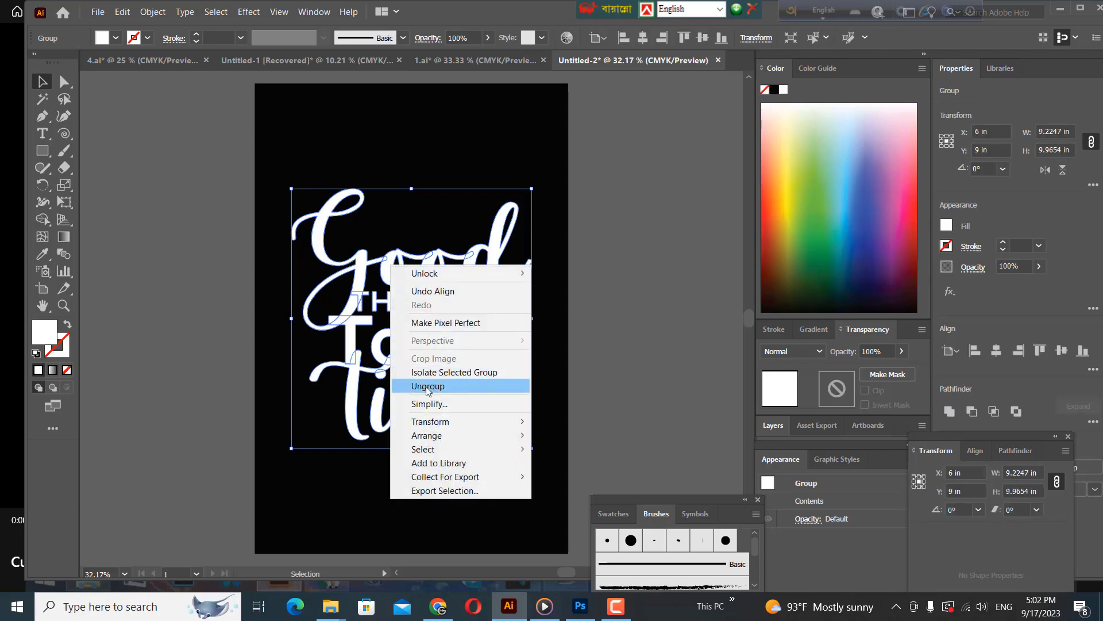
left_click(427, 386)
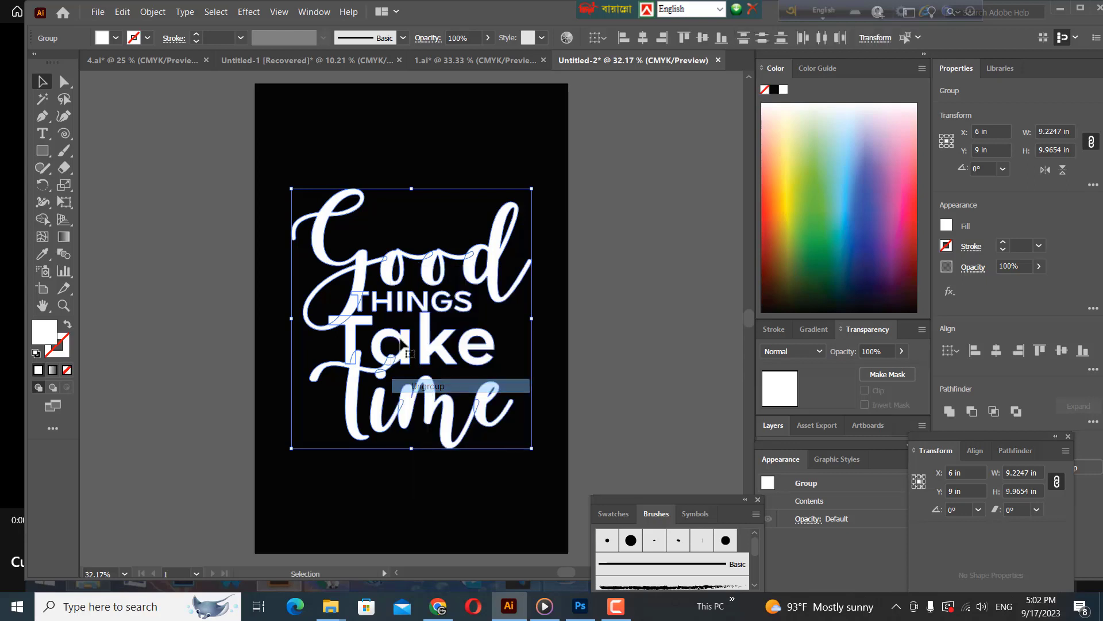
left_click(549, 248)
left_click_drag(421, 305, 431, 306)
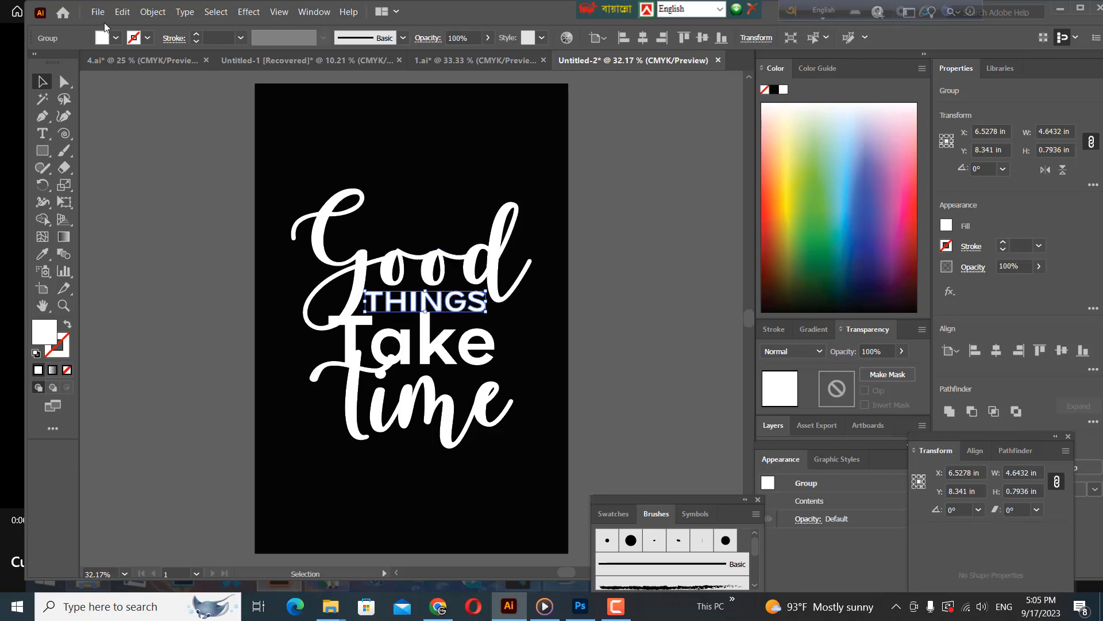
Add a 0.25 in offset path with Round joins around THINGS
left_click(153, 12)
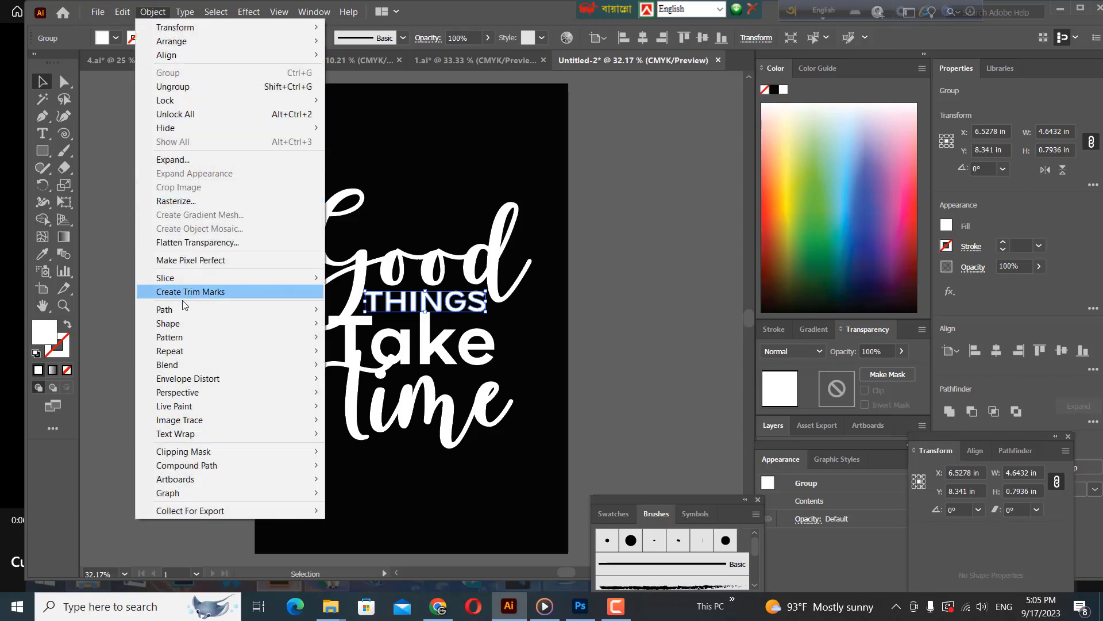
mouse_move(164, 309)
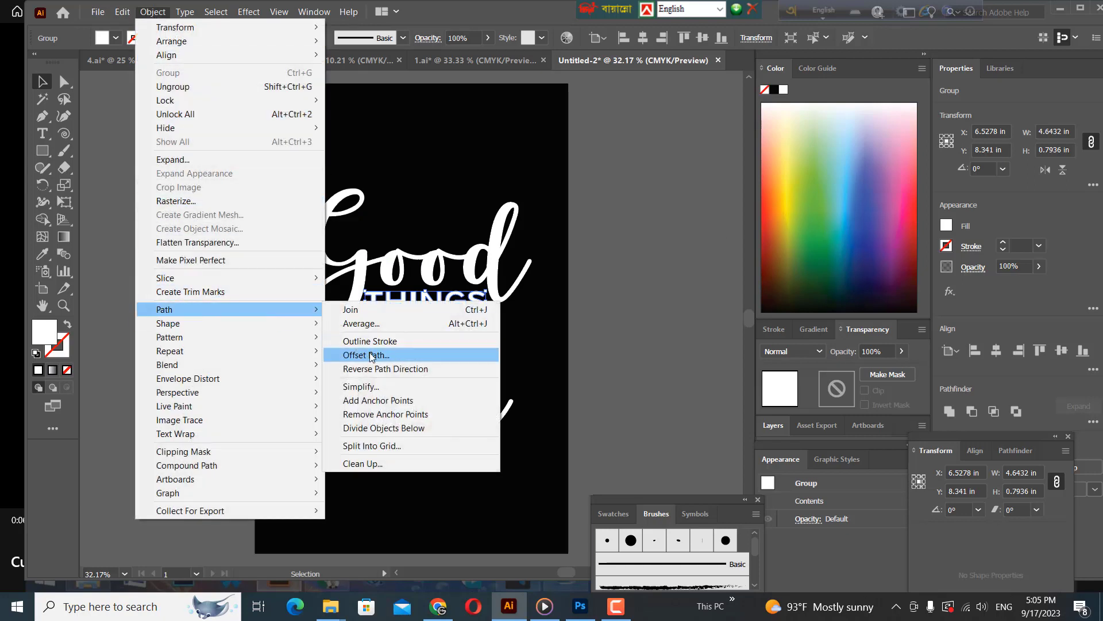
left_click(368, 356)
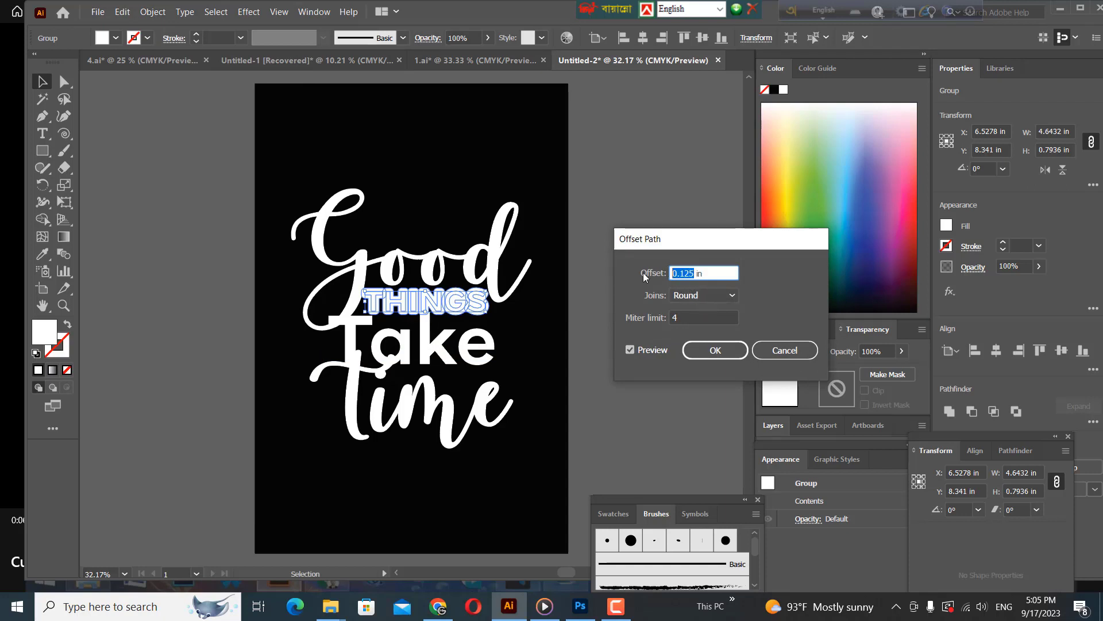
key("Up")
key("Up")
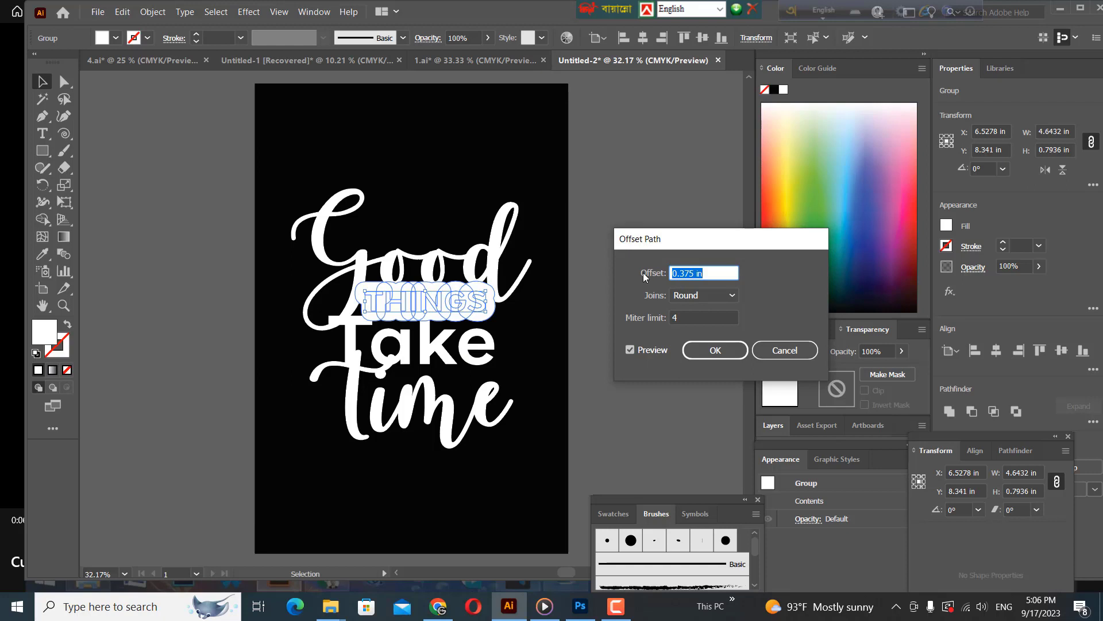
key("Down")
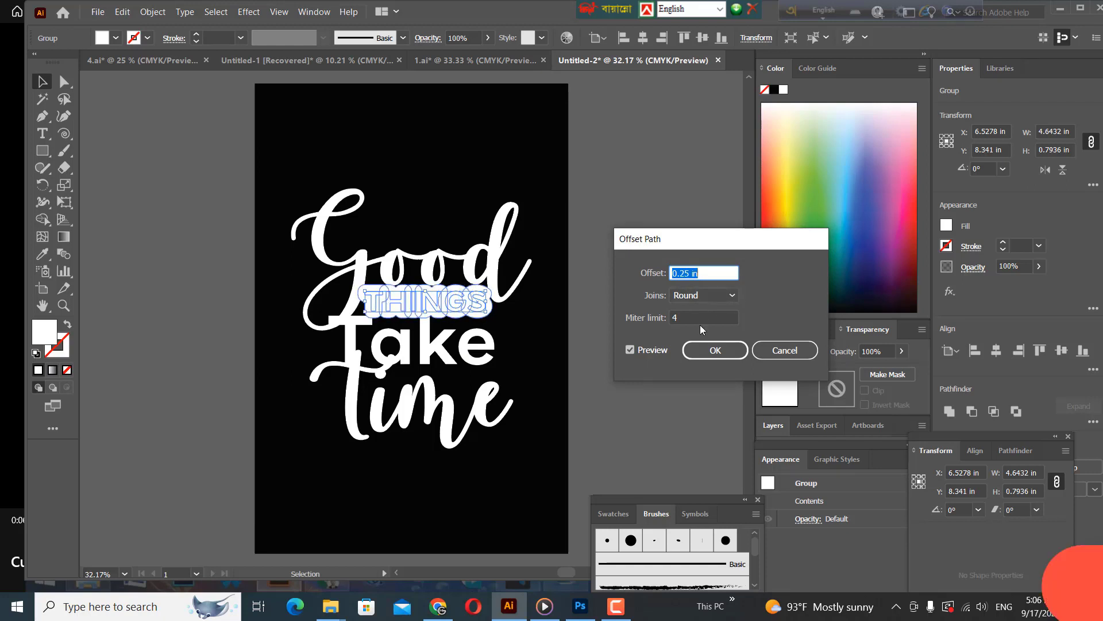
left_click(728, 290)
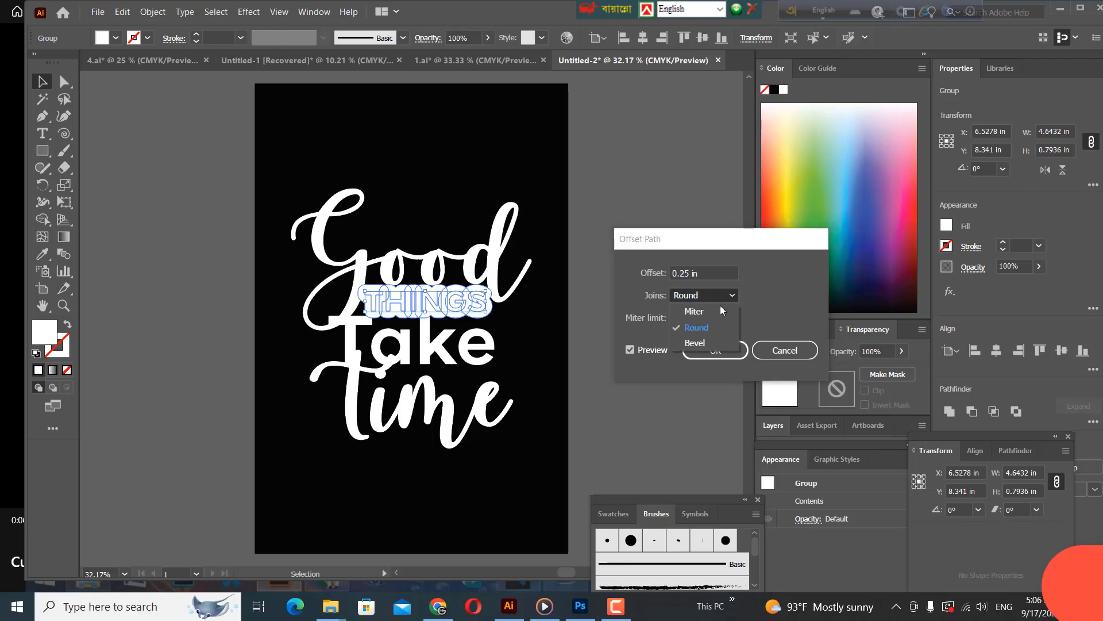
left_click(700, 329)
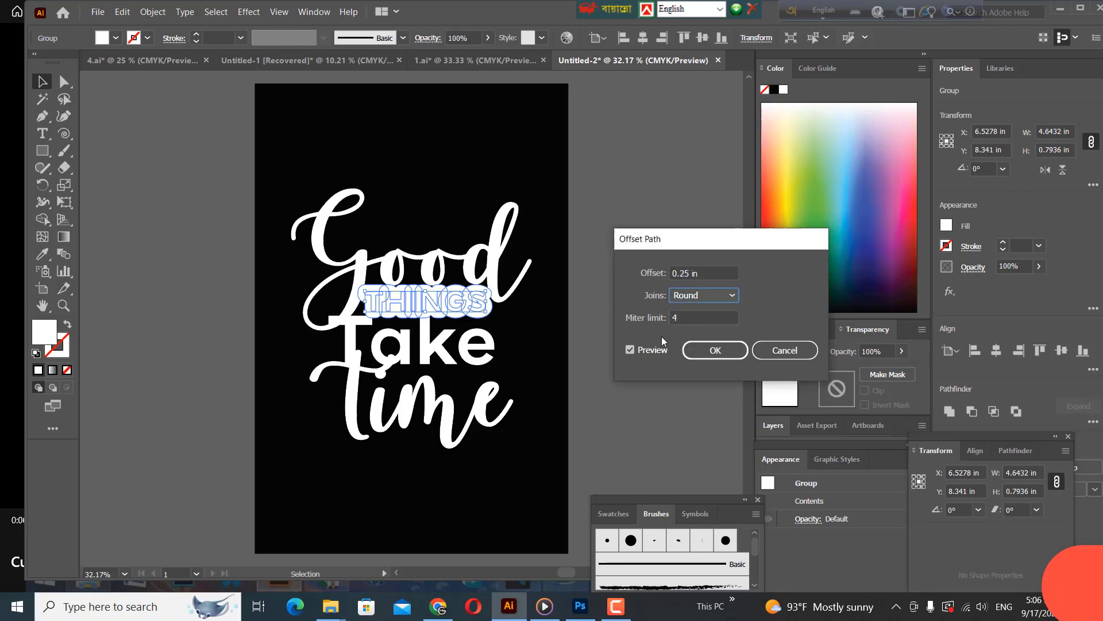
left_click(629, 350)
left_click(629, 350)
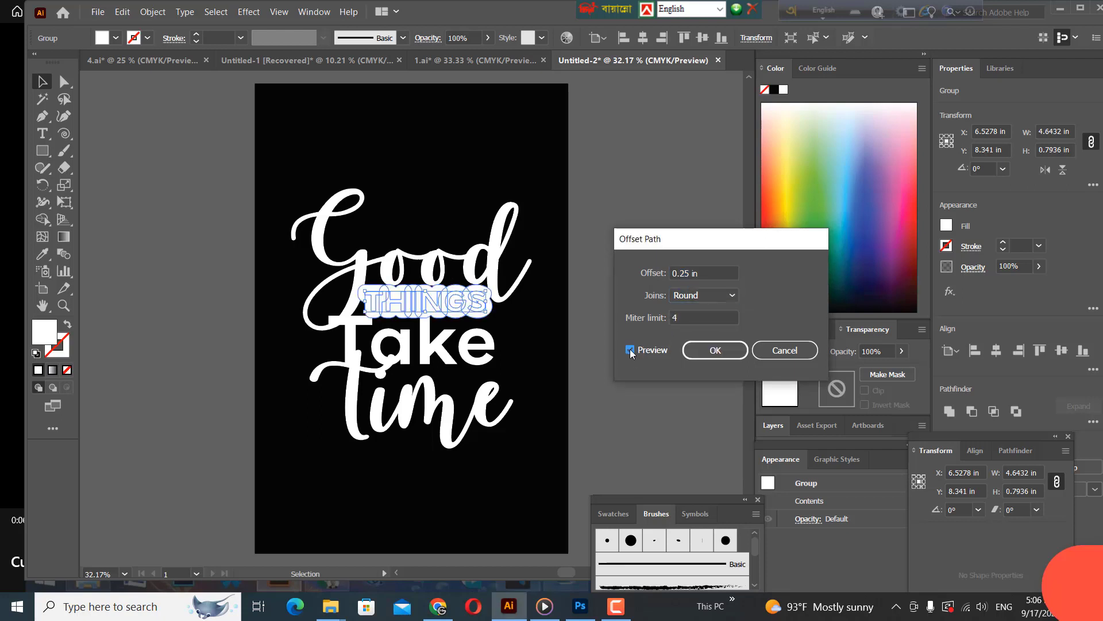
left_click(705, 352)
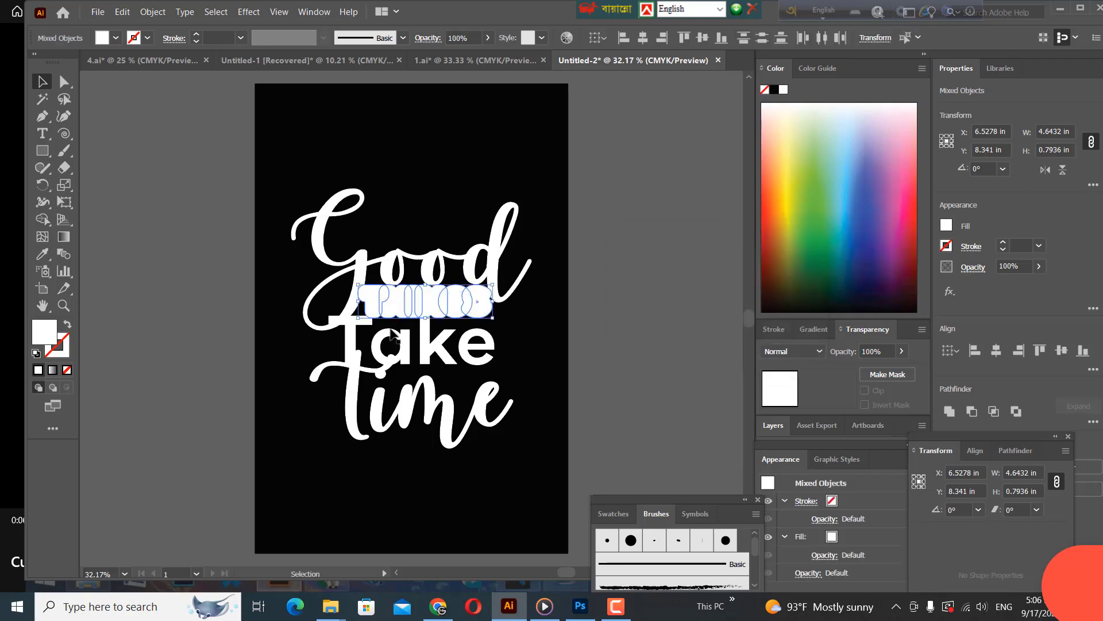
Fill the offset shape with near-black #0F0E0E
double_click(50, 333)
left_click(373, 378)
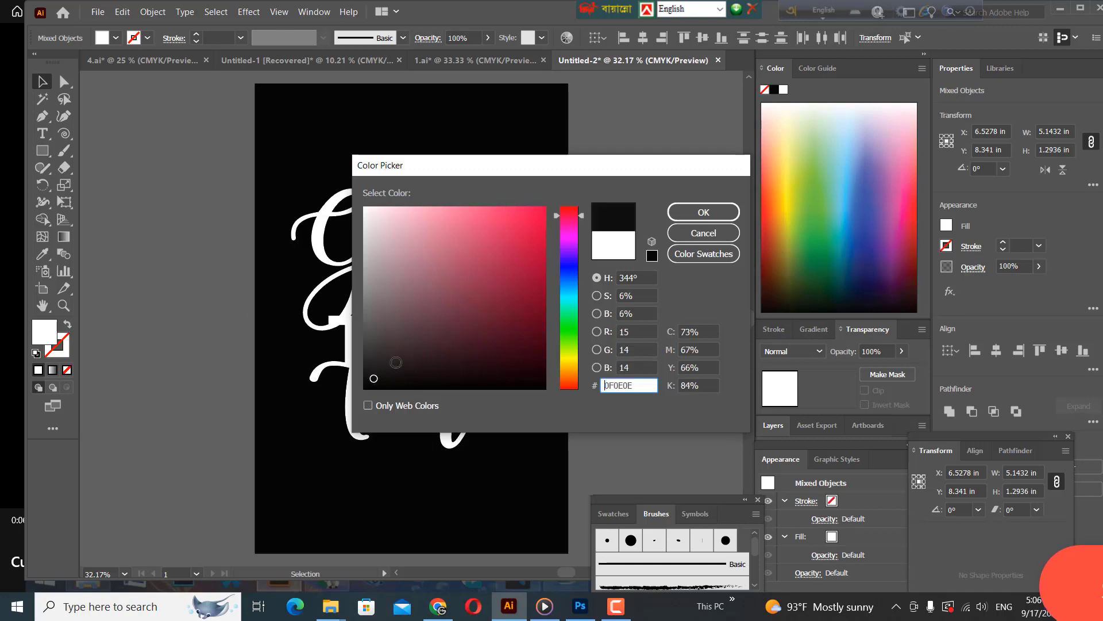
left_click(693, 214)
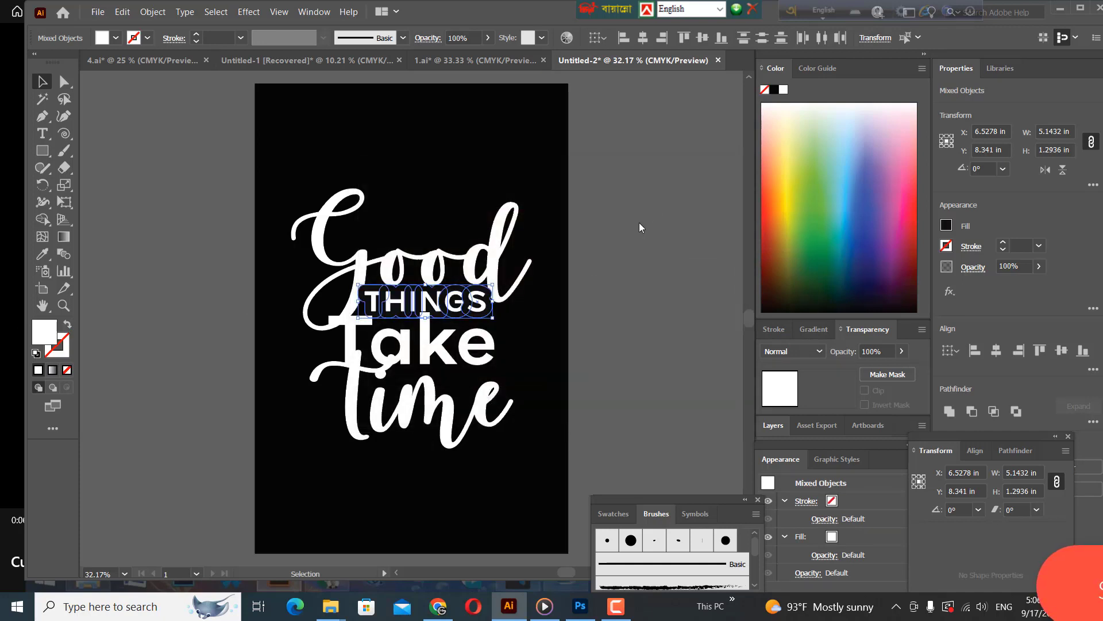
Give Good an unclipped opacity mask containing a pasted copy of the THINGS offset shape
key("a")
left_click(609, 220)
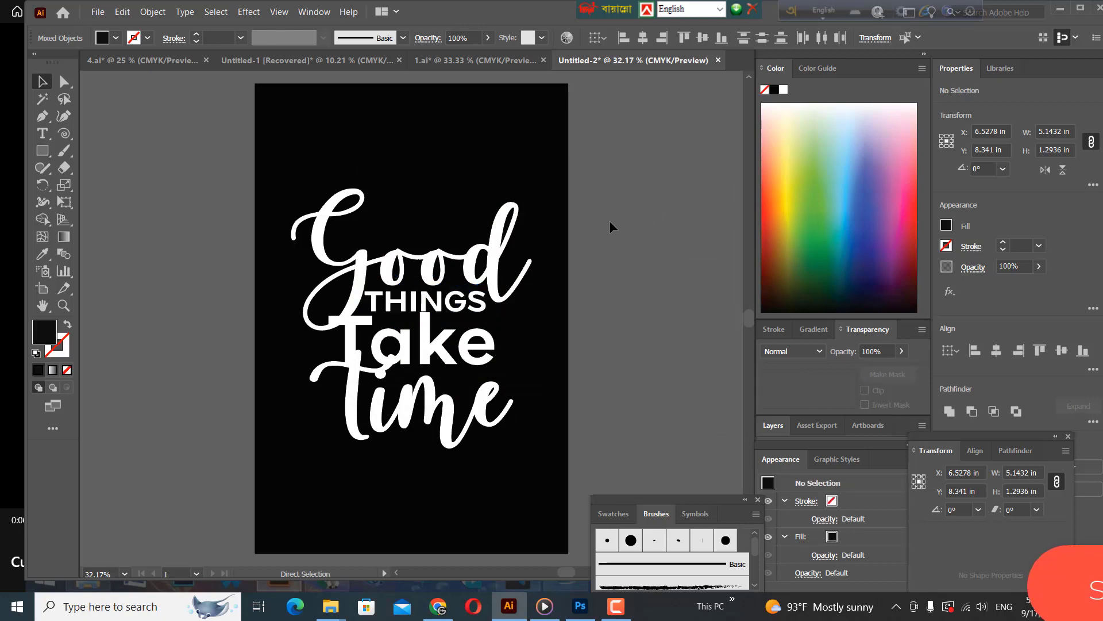
key("v")
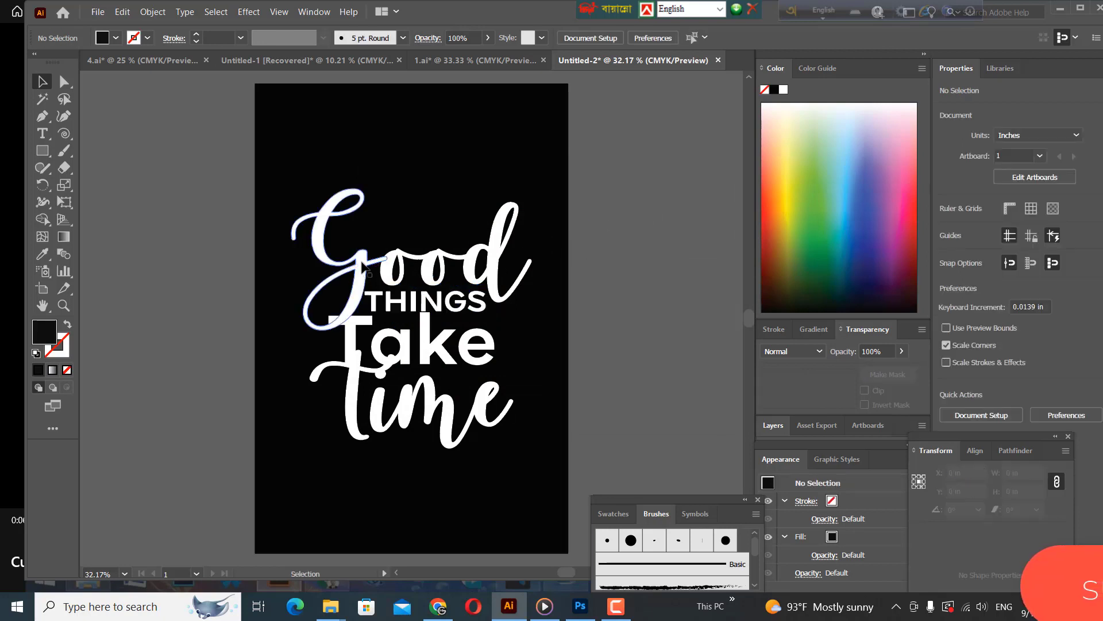
left_click(362, 264)
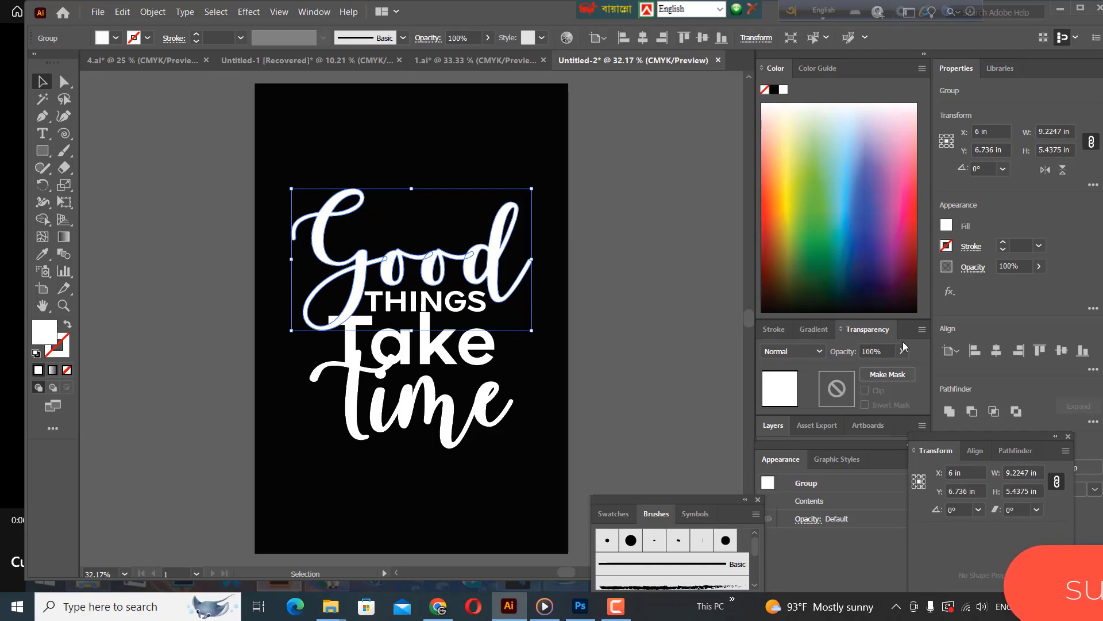
left_click(886, 376)
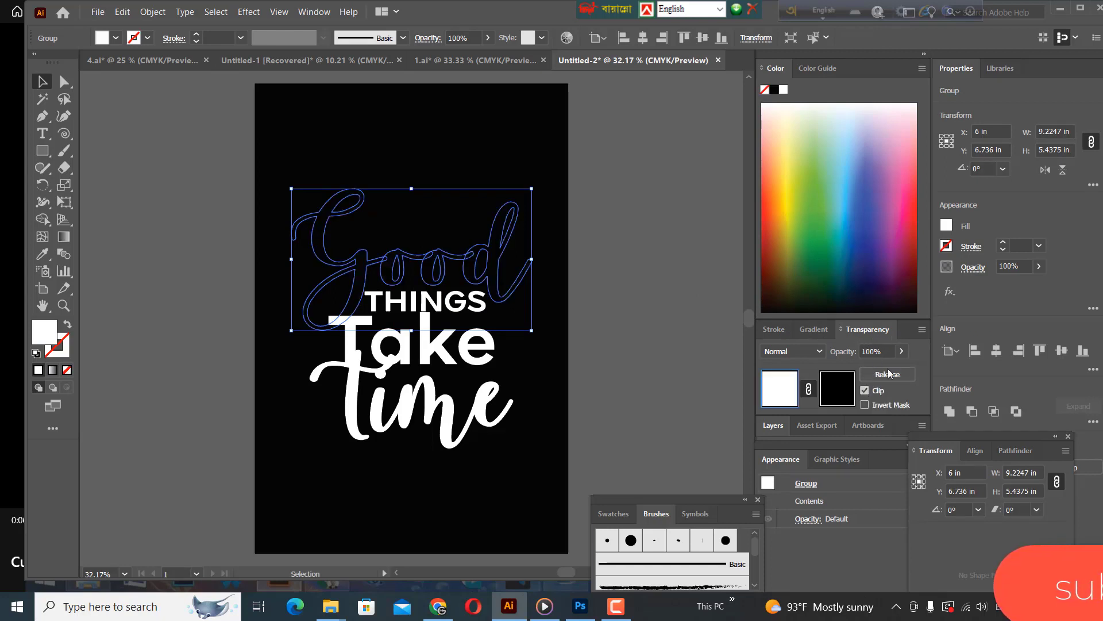
left_click(866, 391)
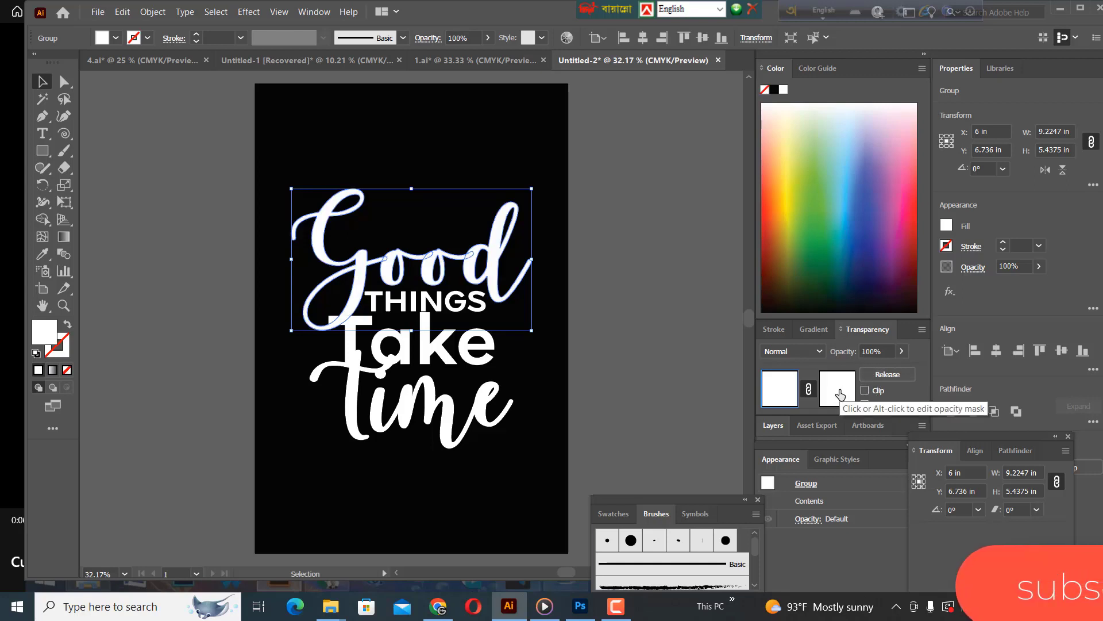
left_click(840, 395)
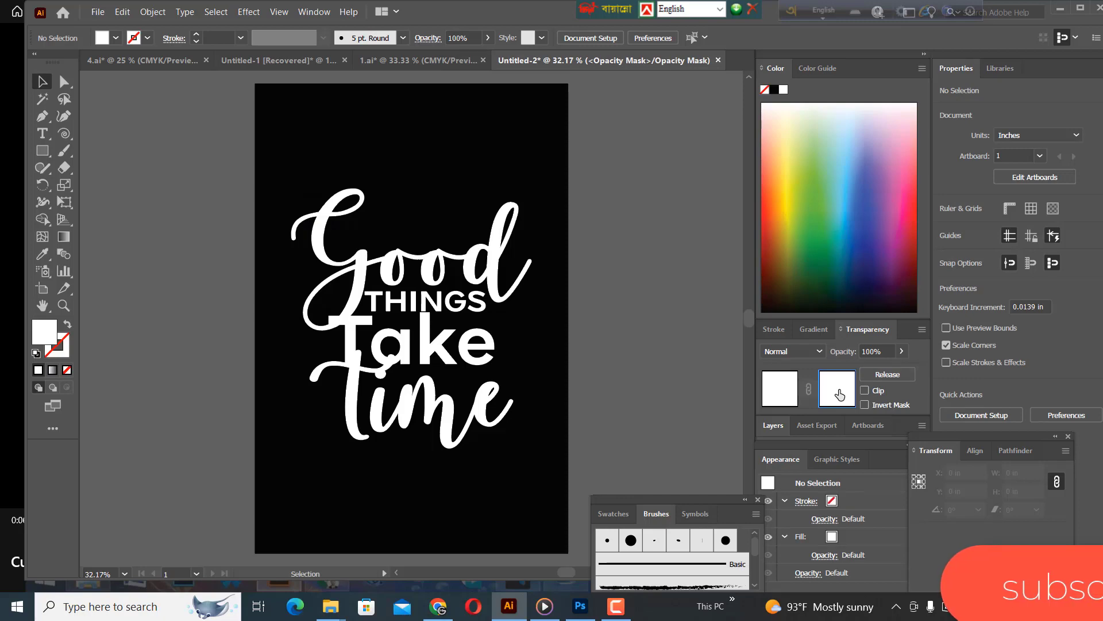
key("ctrl+f")
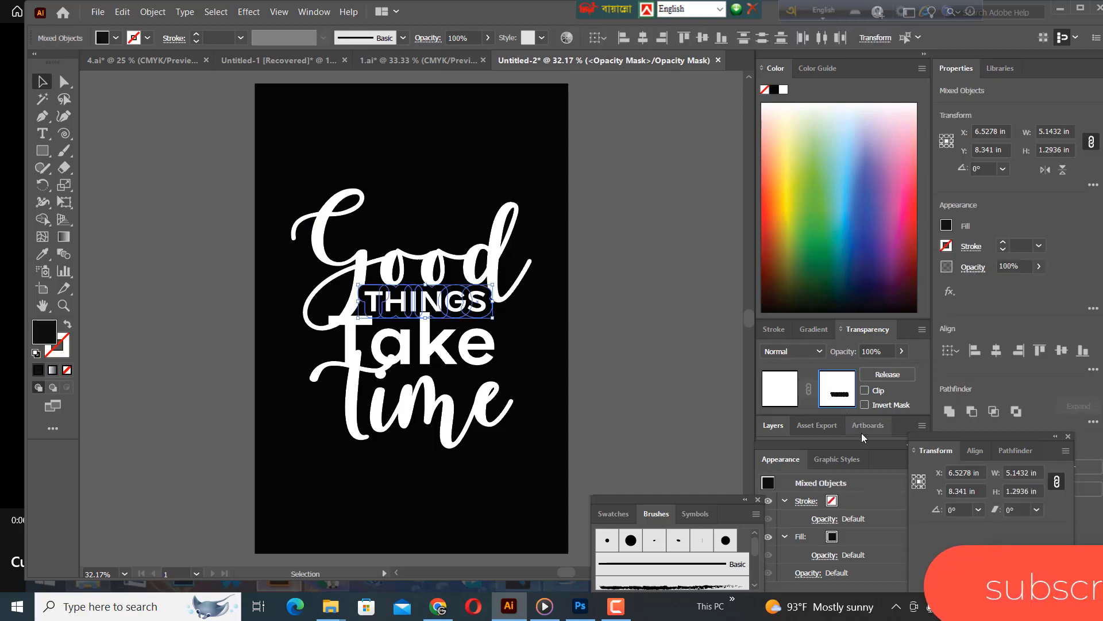
left_click(781, 396)
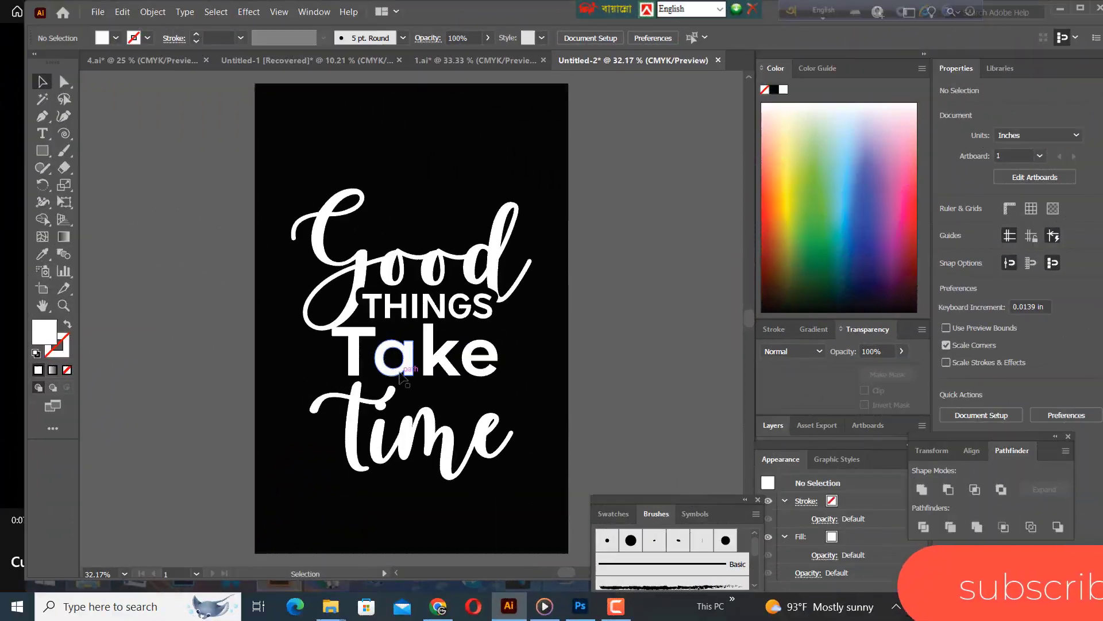
Raise Take under THINGS, scale it to about 5.27 in wide, and nudge it left
left_click_drag(401, 378, 419, 370)
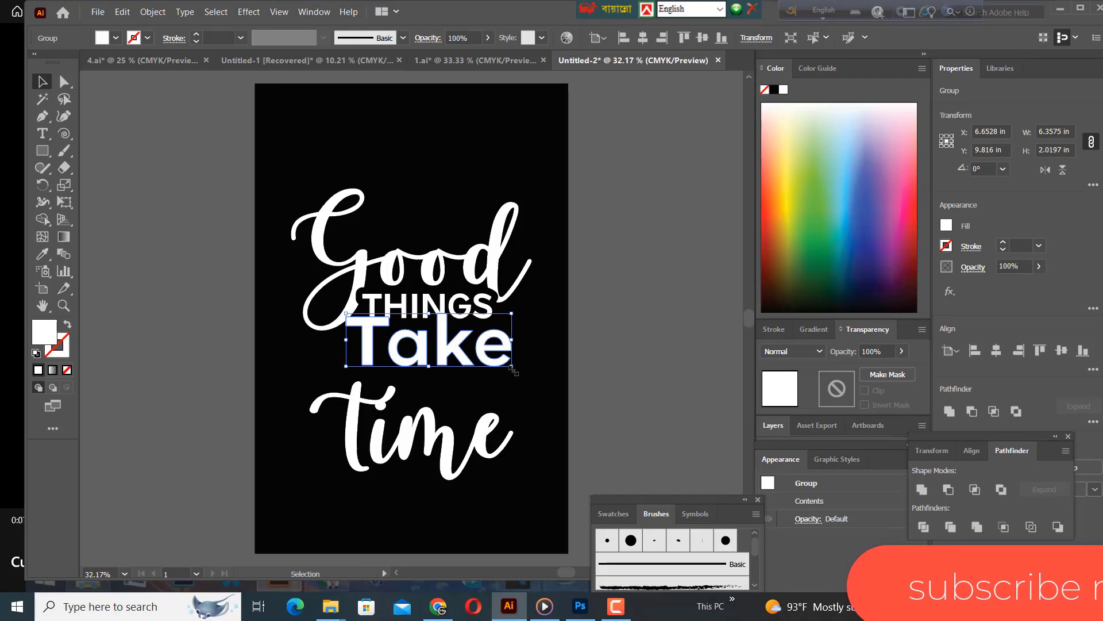
left_click_drag(512, 368, 503, 364)
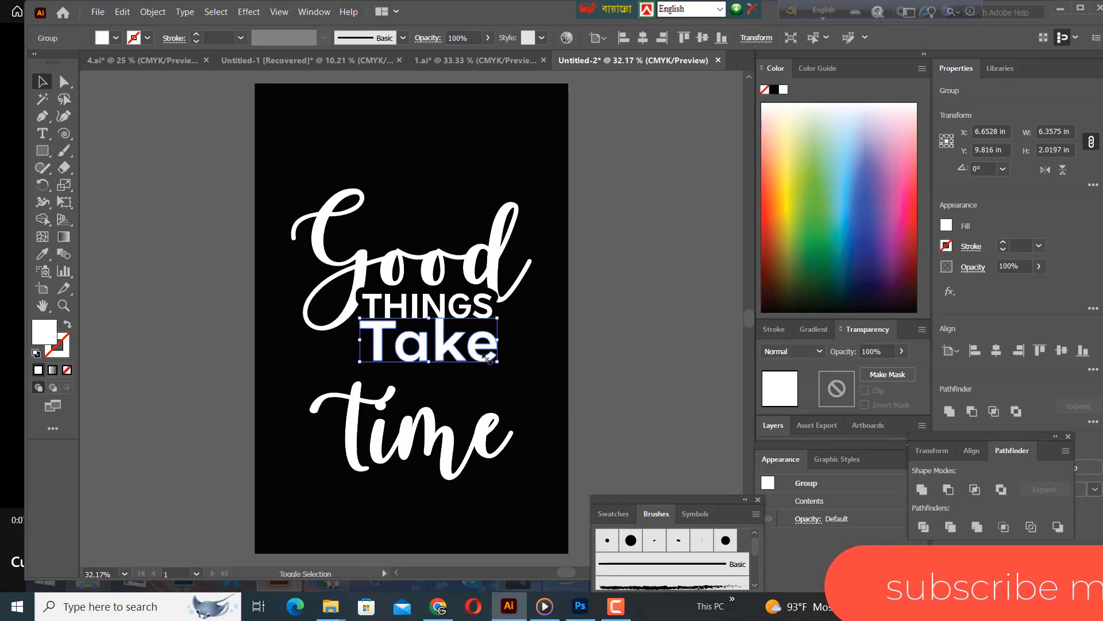
left_click_drag(428, 348, 422, 349)
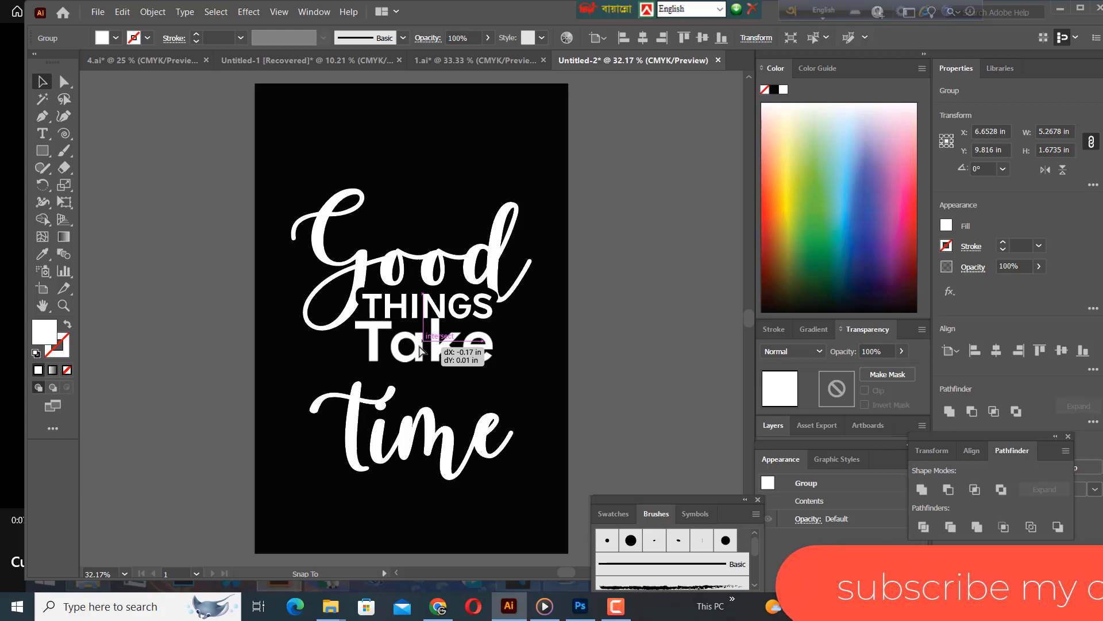
left_click_drag(420, 350, 419, 351)
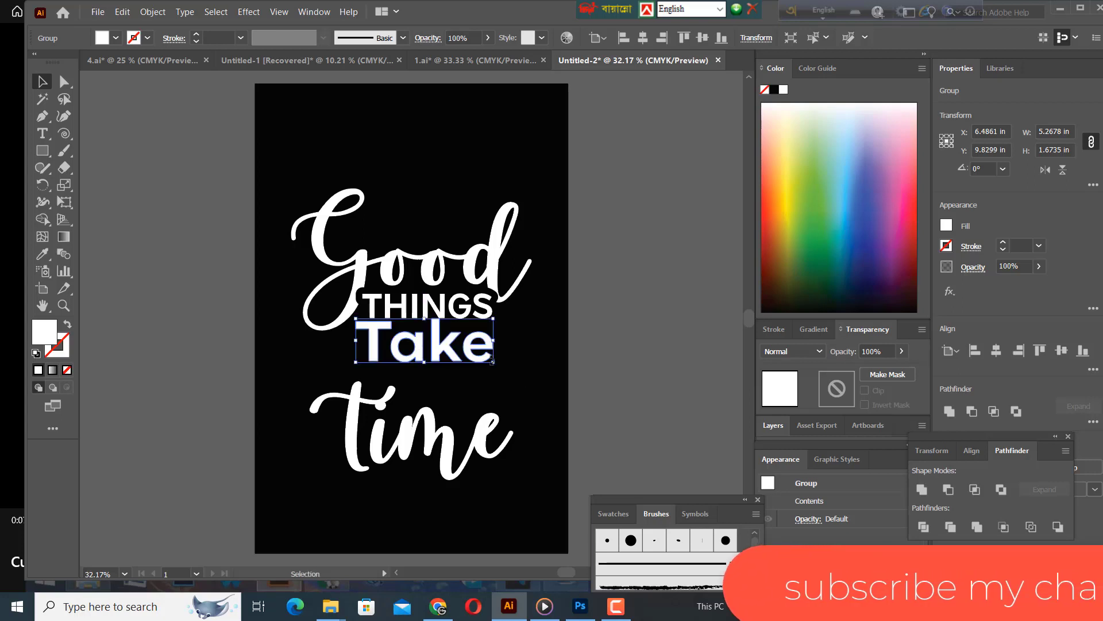
Expand the Take lettering and add a 0.25 in round-joined offset path around it
left_click(152, 13)
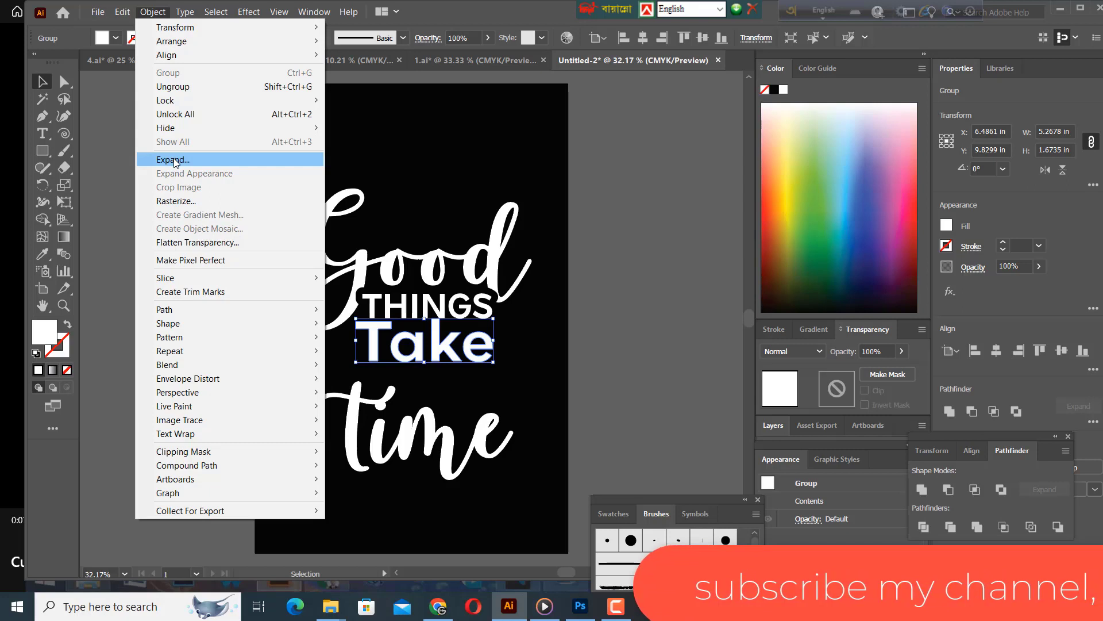
left_click(175, 162)
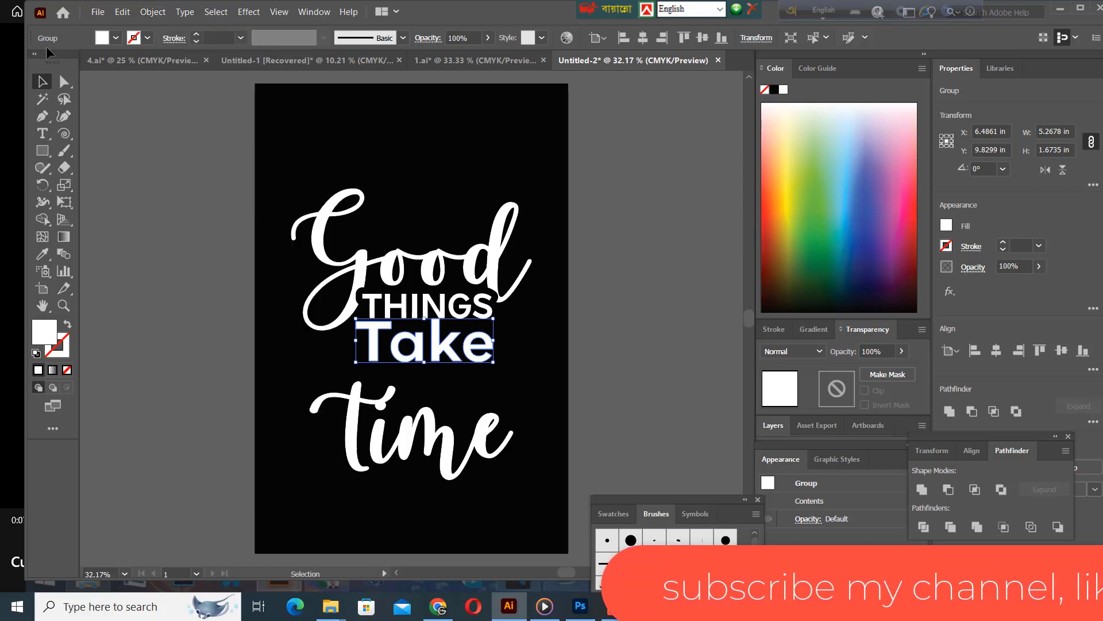
left_click(152, 12)
mouse_move(164, 309)
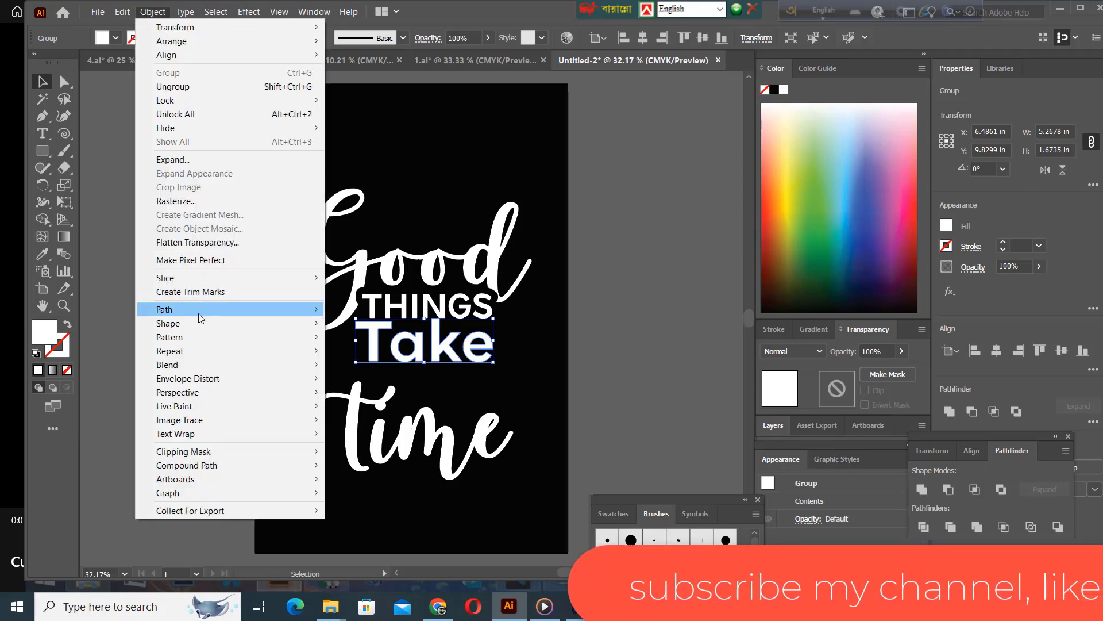
left_click(366, 355)
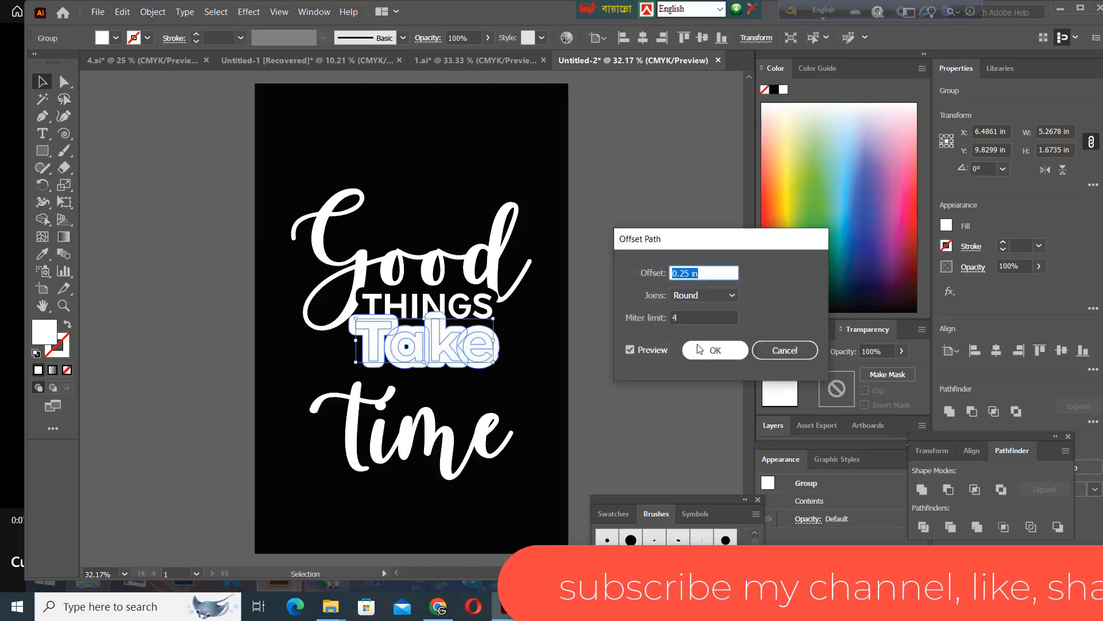
key("Return")
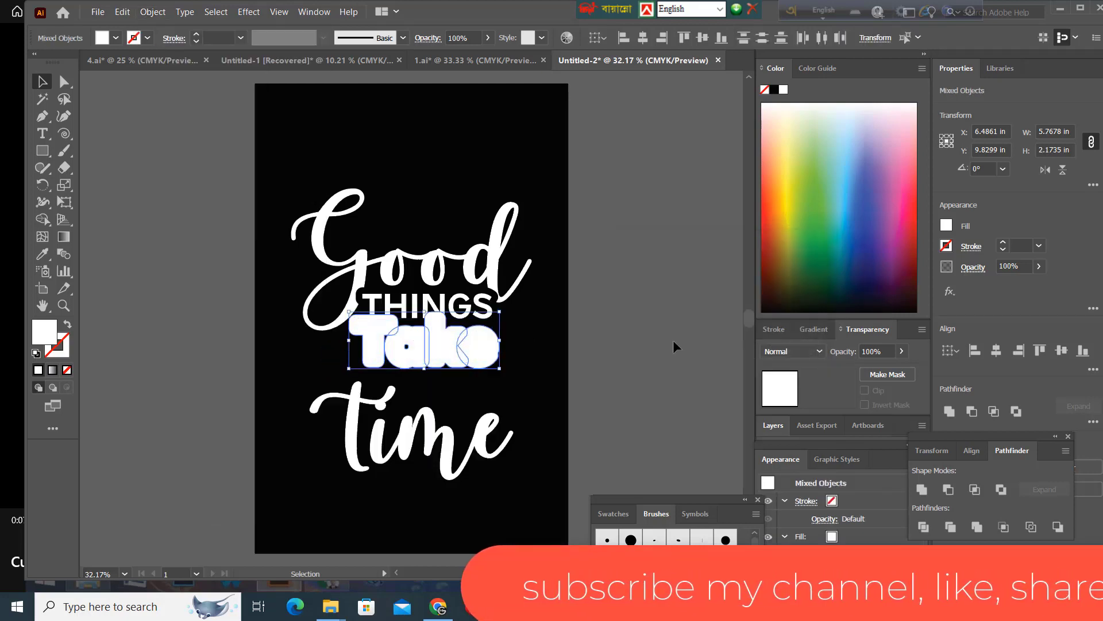
Fill the Take offset shape with near-black #0F0E0E
double_click(45, 332)
left_click(378, 378)
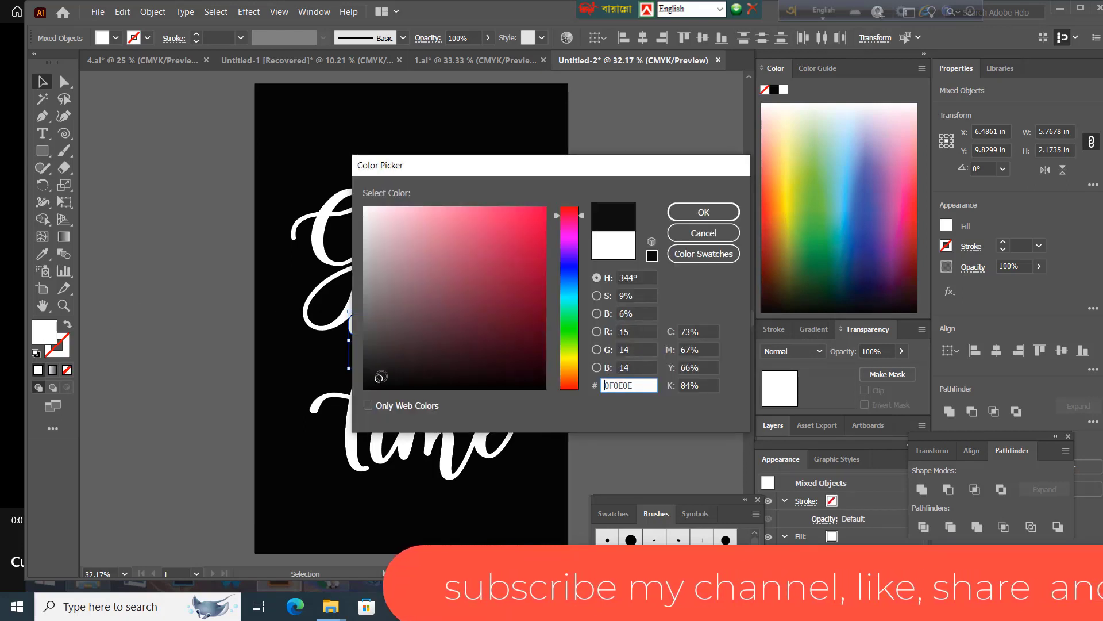
left_click(704, 212)
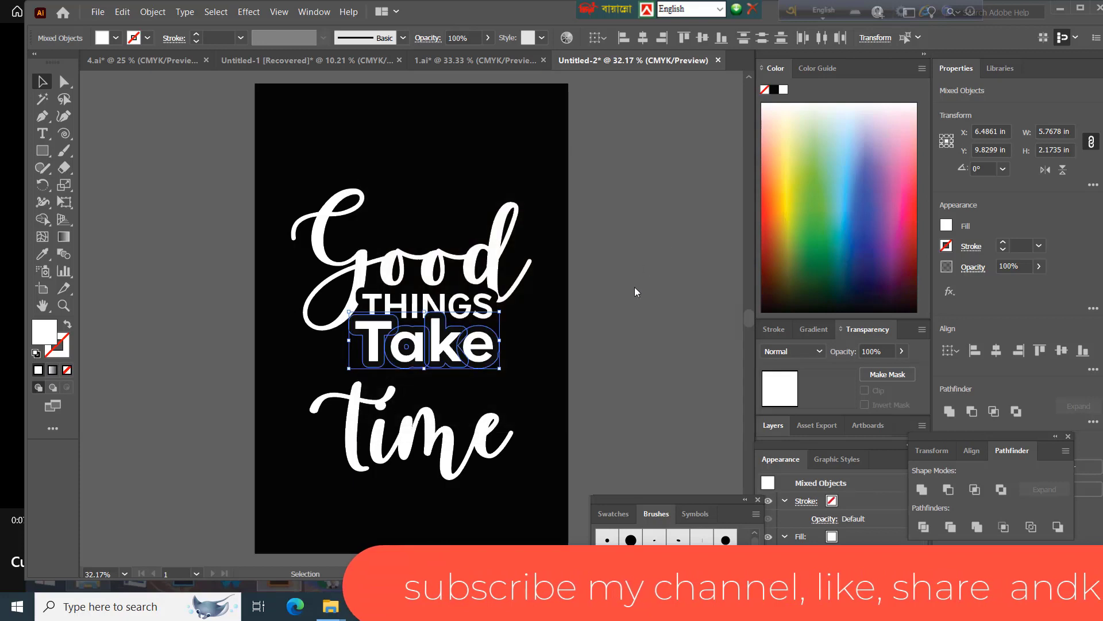
Cut the Take offset and paste it in place into a new opacity mask on THINGS
key("ctrl+h")
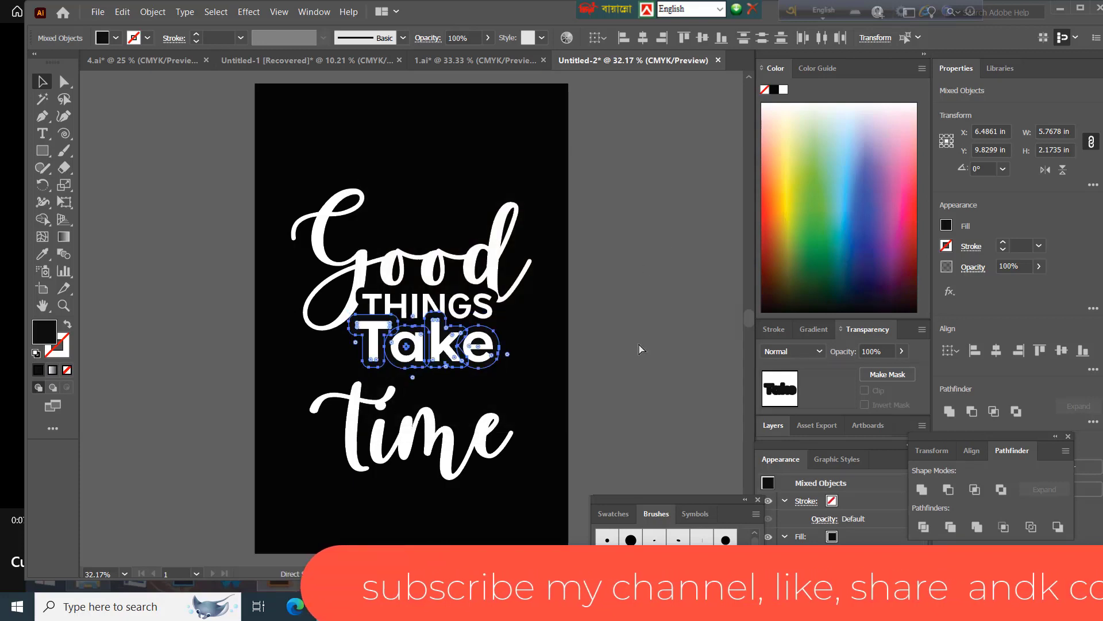
left_click(535, 338)
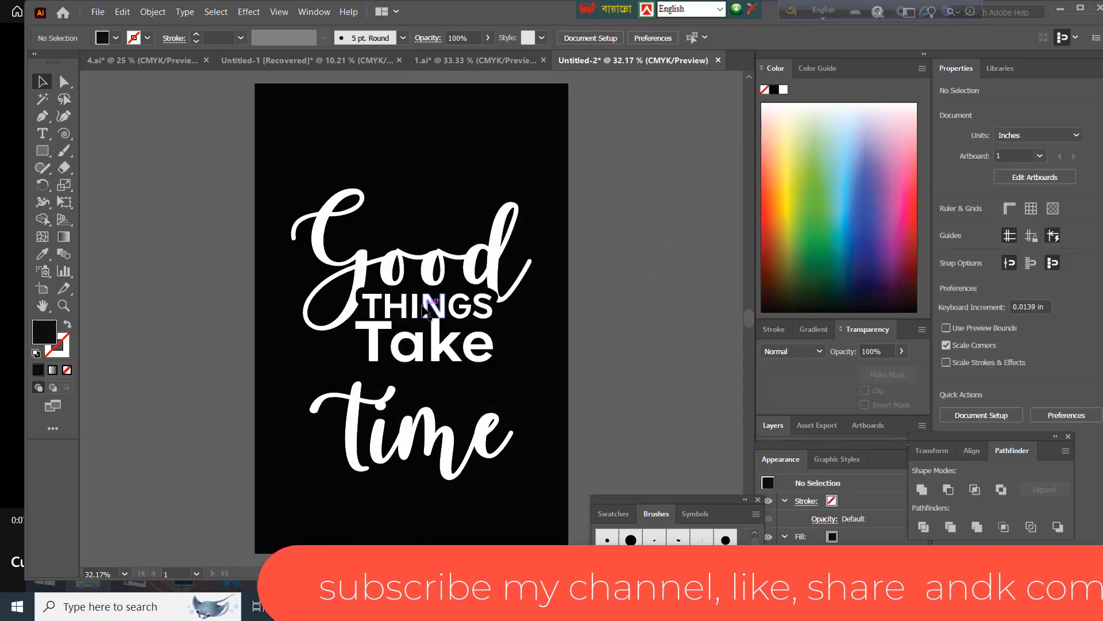
left_click(425, 306)
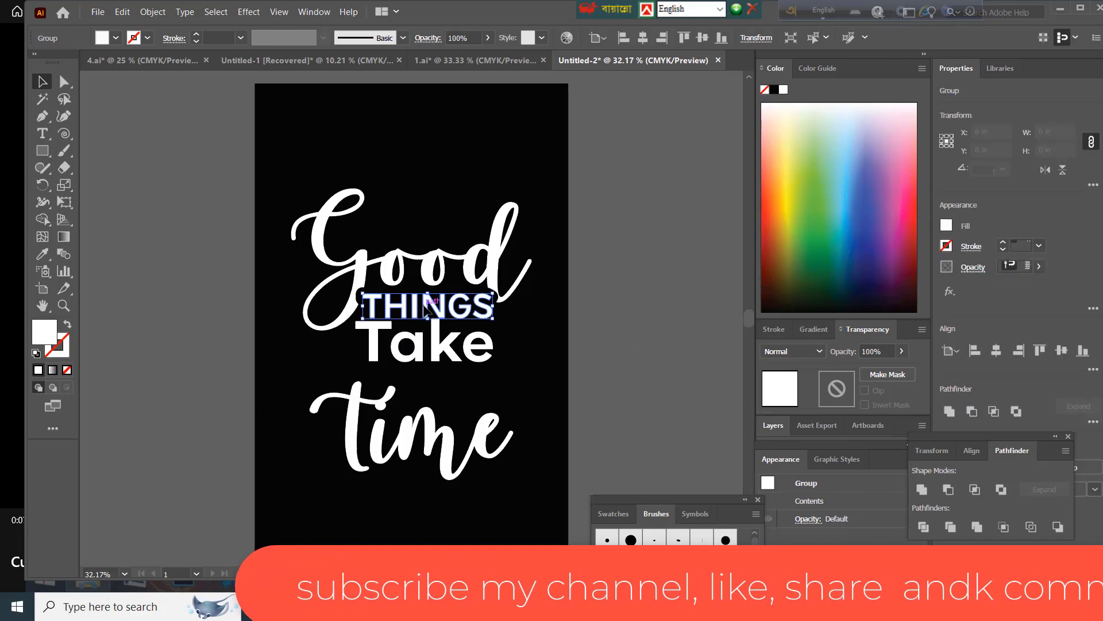
left_click(881, 377)
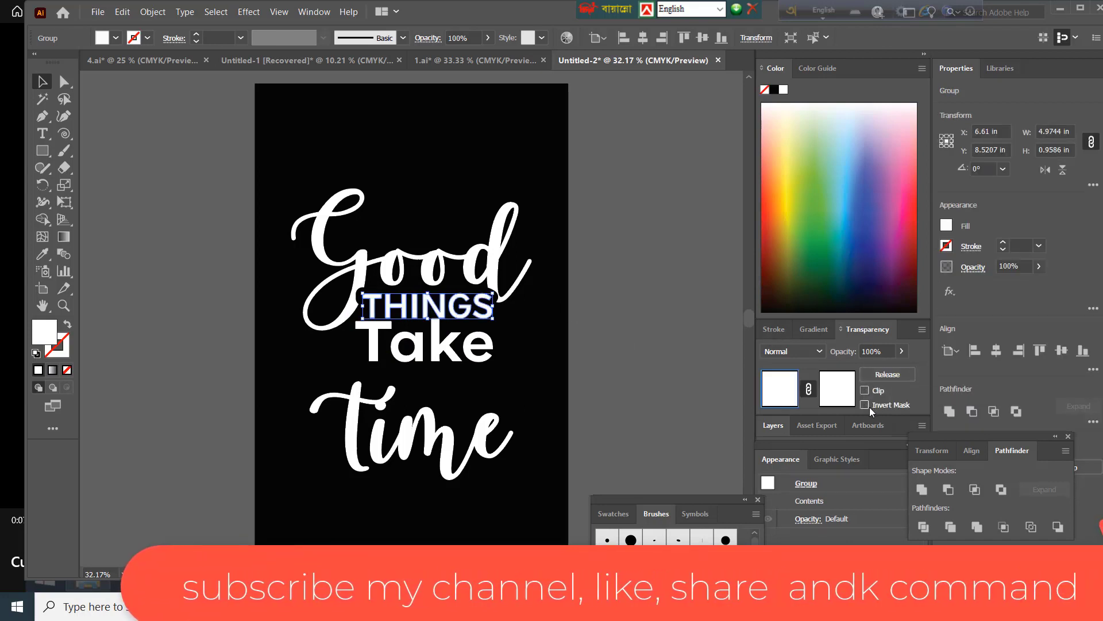
left_click(837, 396)
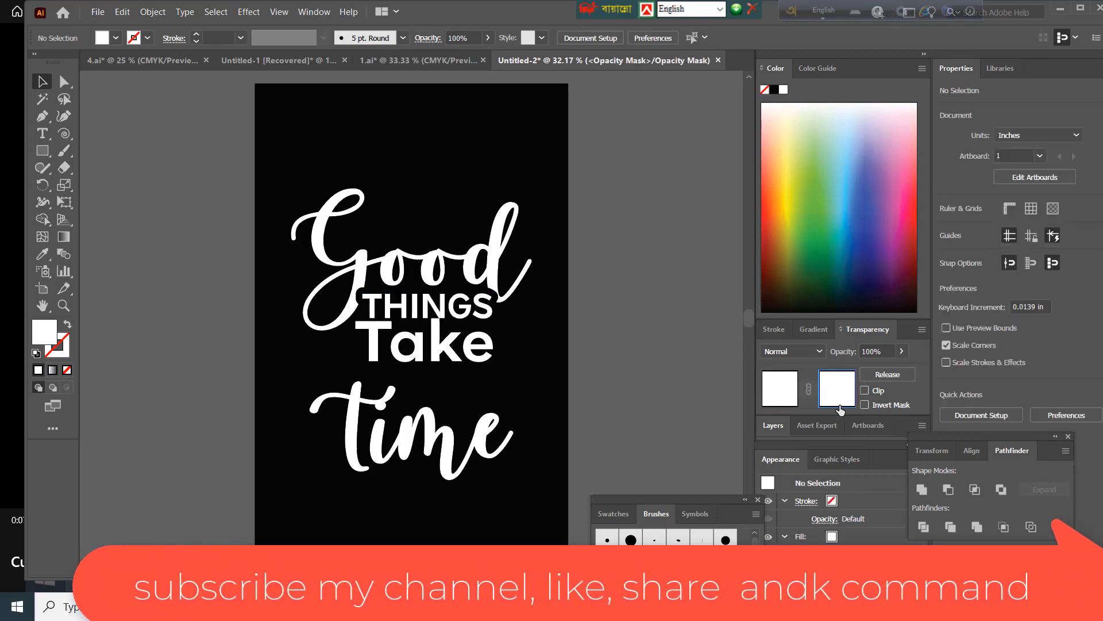
key("ctrl+f")
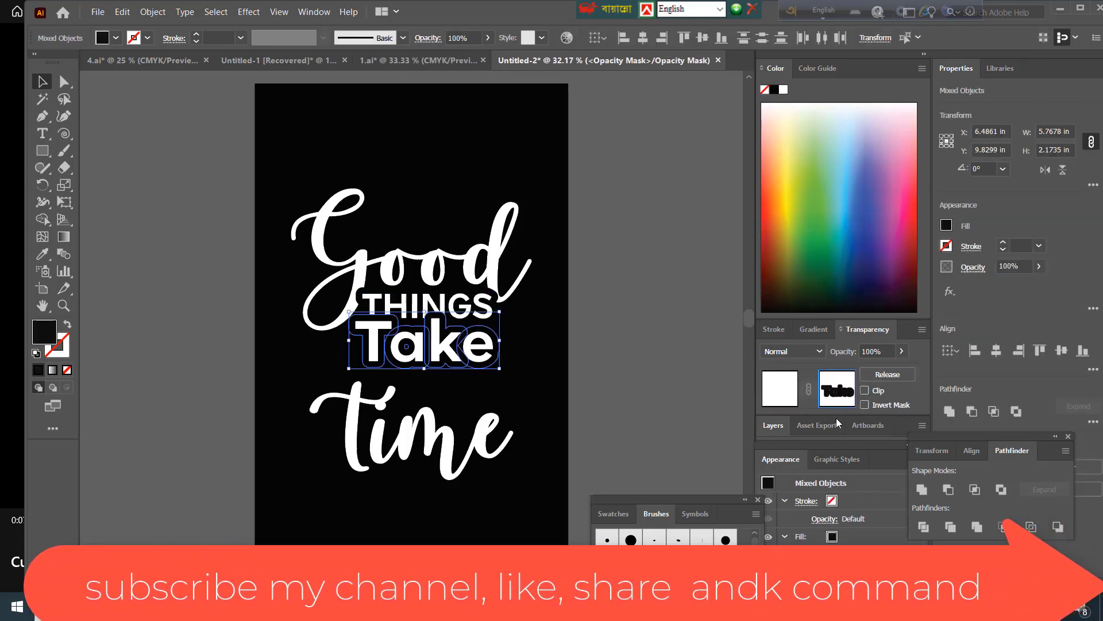
left_click(771, 390)
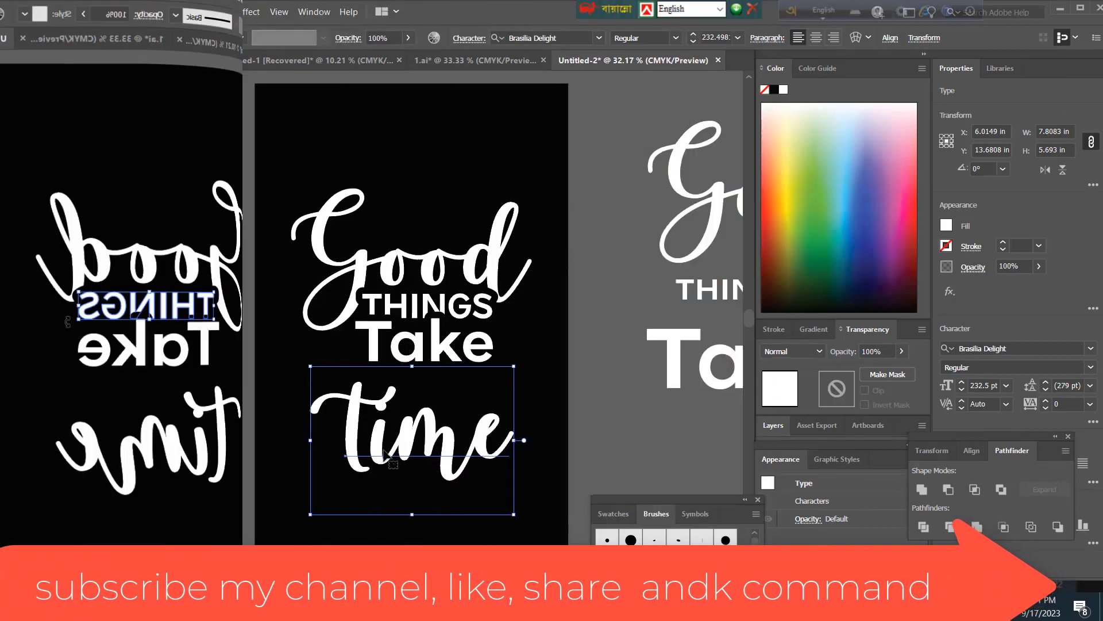
Drag the time lettering about 1.2 in up so it tucks under Take
left_click_drag(380, 451, 361, 399)
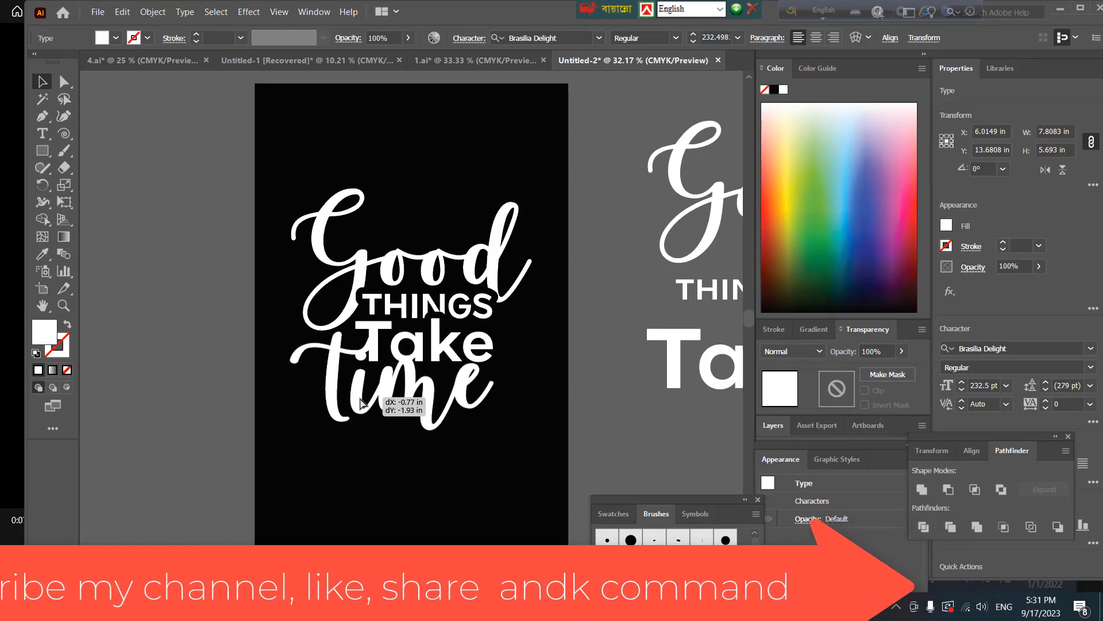
left_click_drag(360, 402, 360, 406)
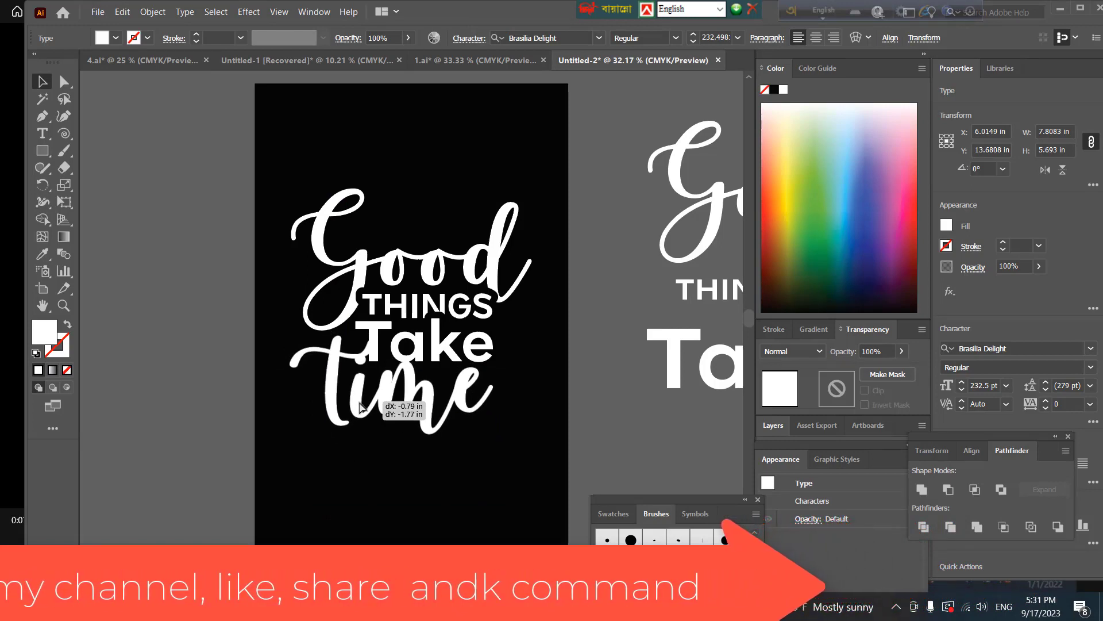
left_click_drag(361, 406, 360, 408)
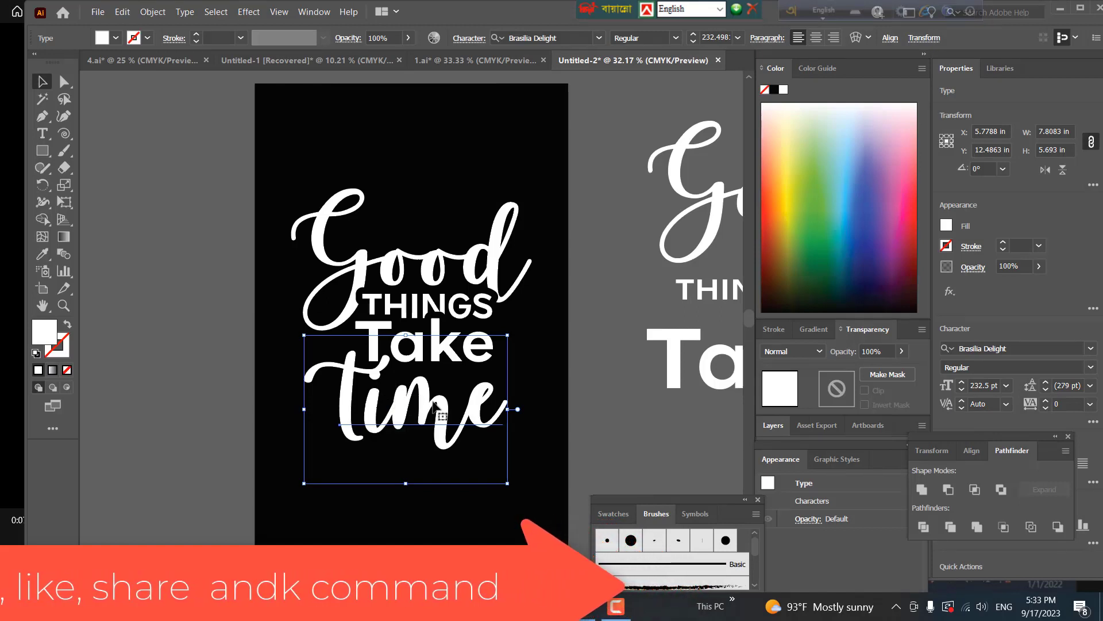
Expand time to outlines and add a 0.25 in round-joined offset path around it
left_click(152, 11)
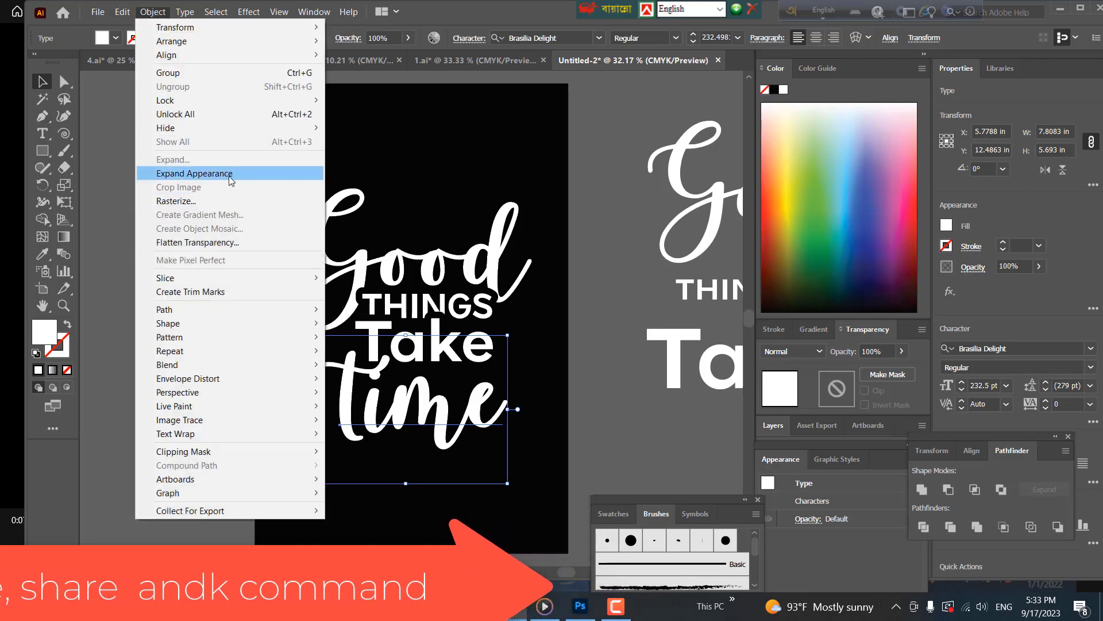
left_click(233, 173)
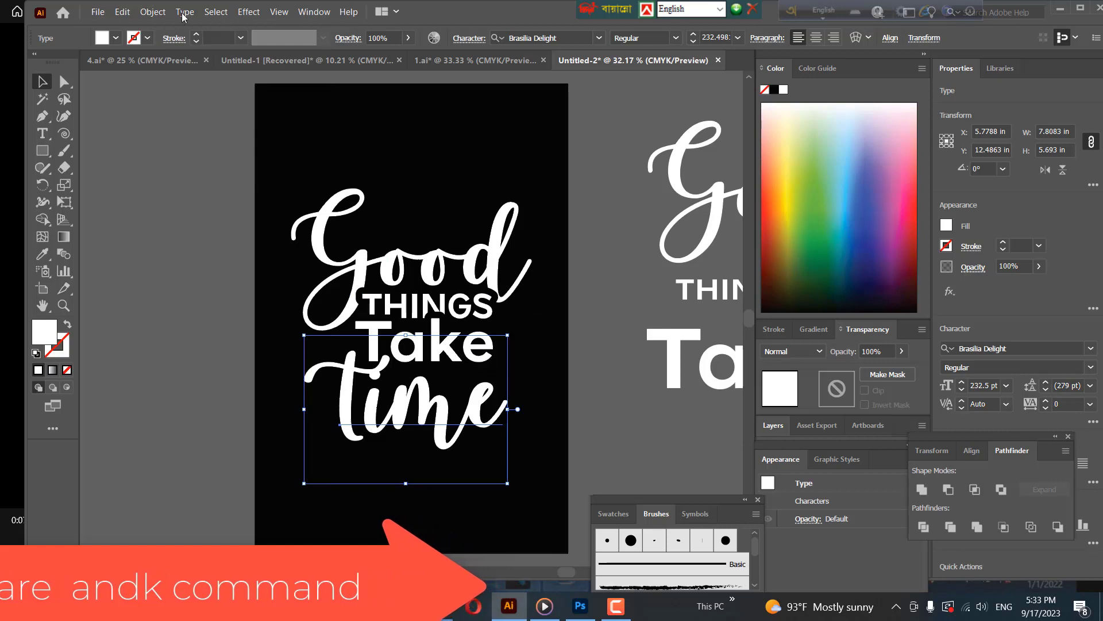
left_click(152, 12)
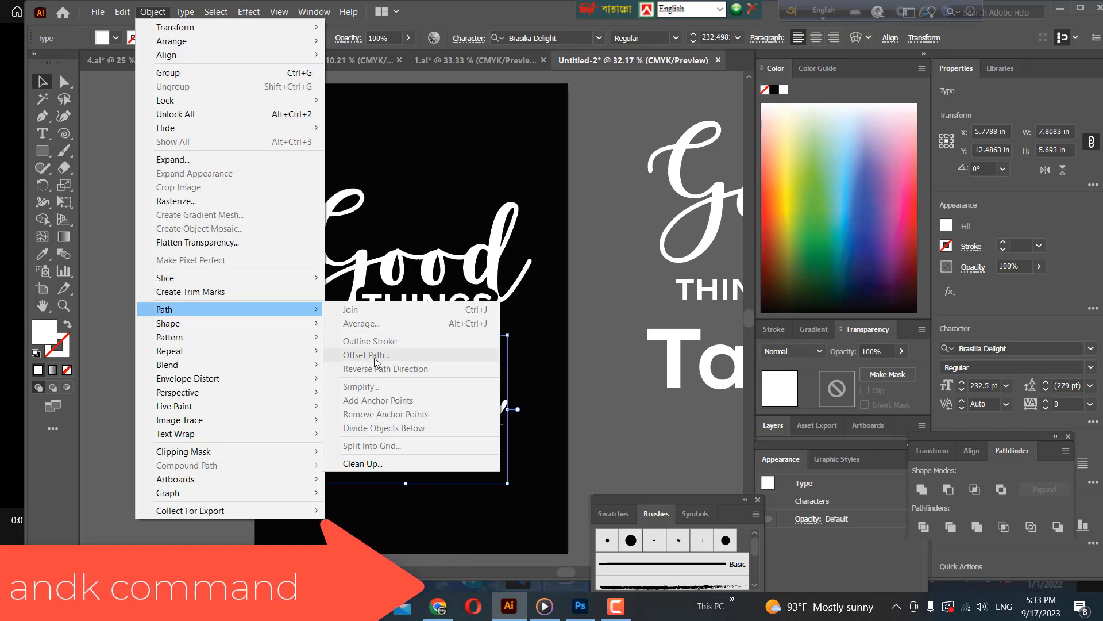
left_click(173, 160)
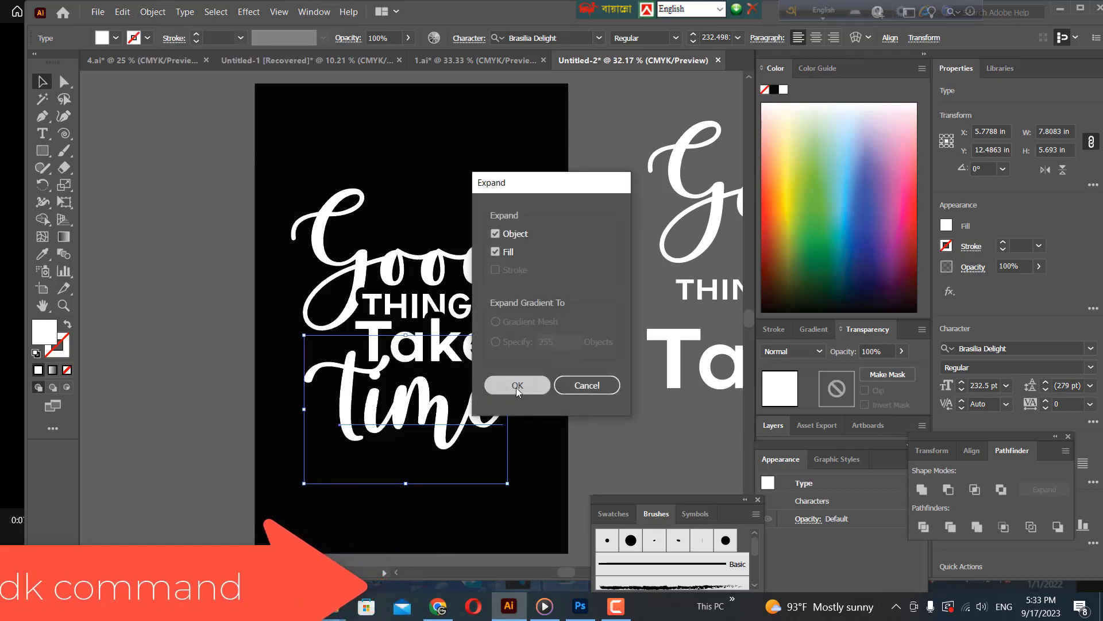
left_click(518, 385)
left_click(152, 11)
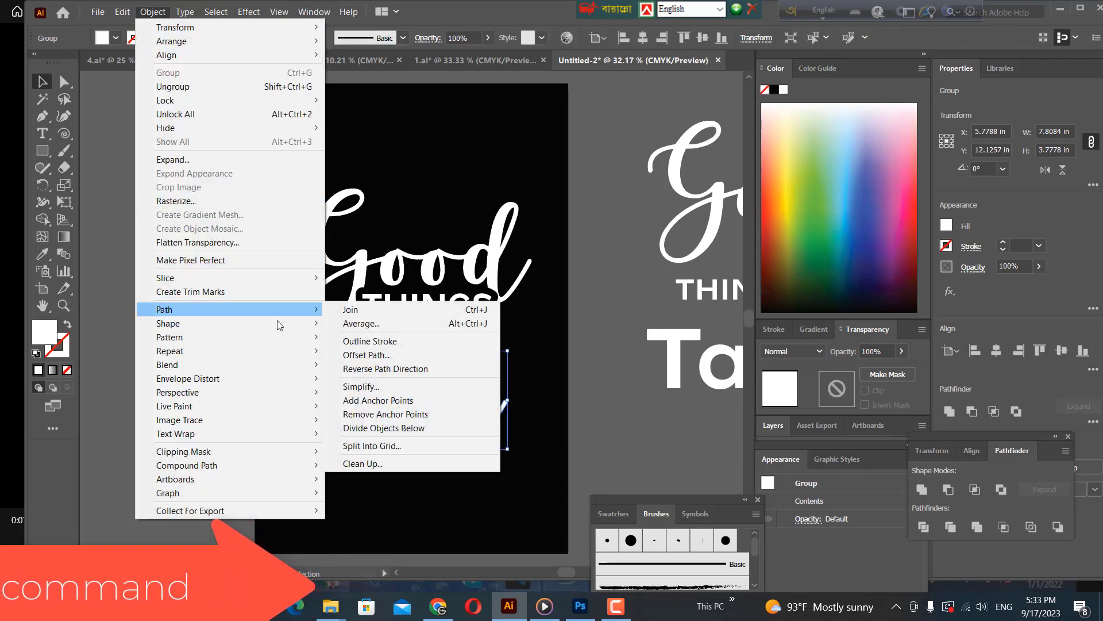
mouse_move(164, 309)
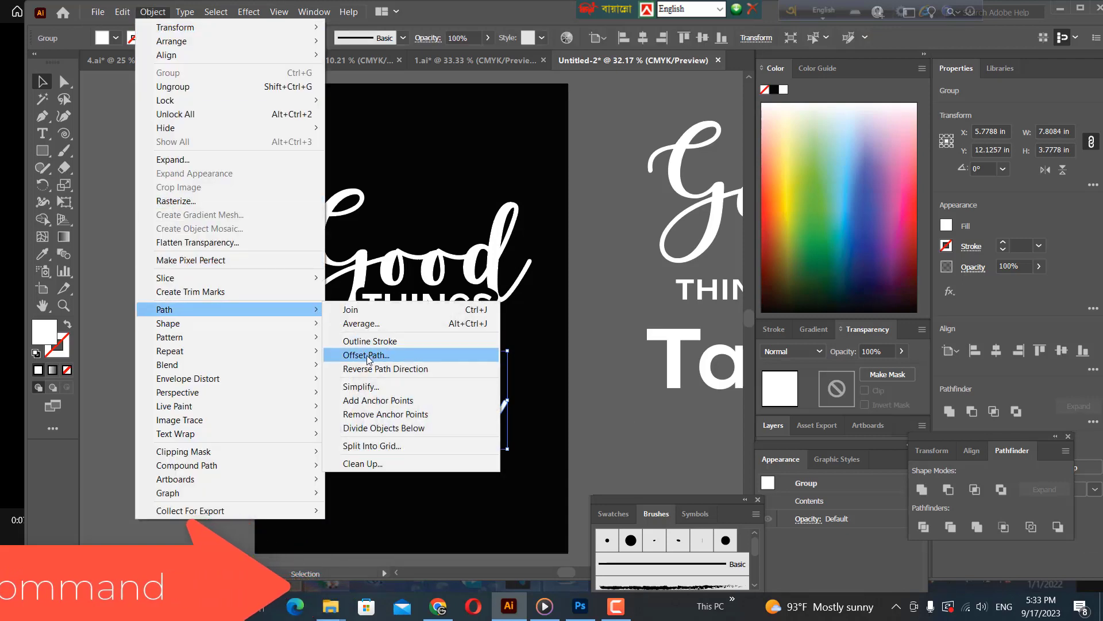
left_click(369, 355)
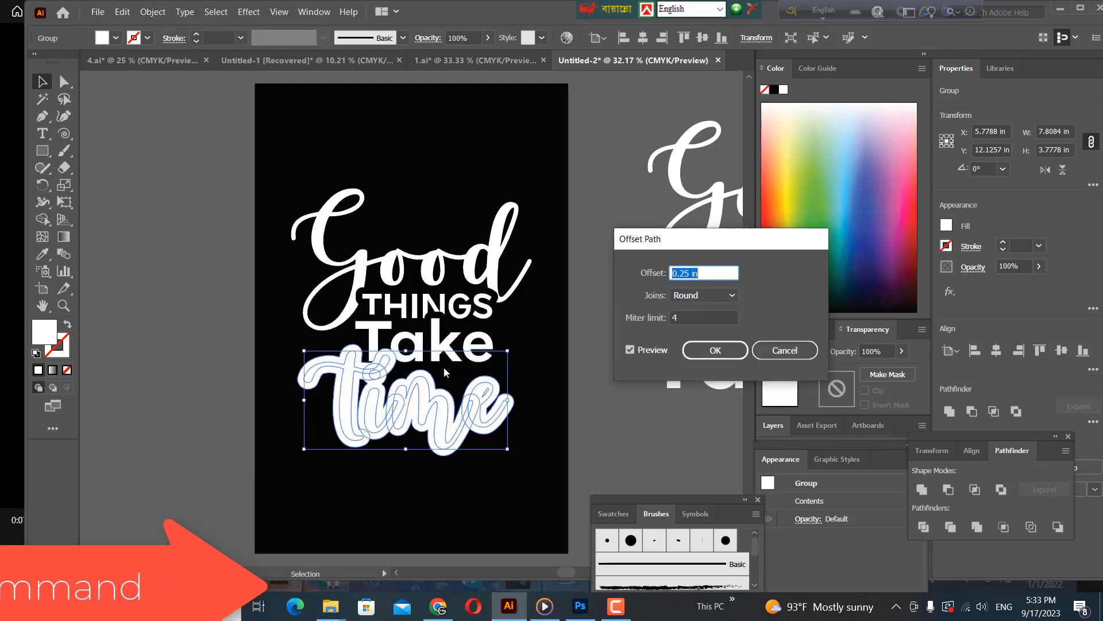
left_click(715, 350)
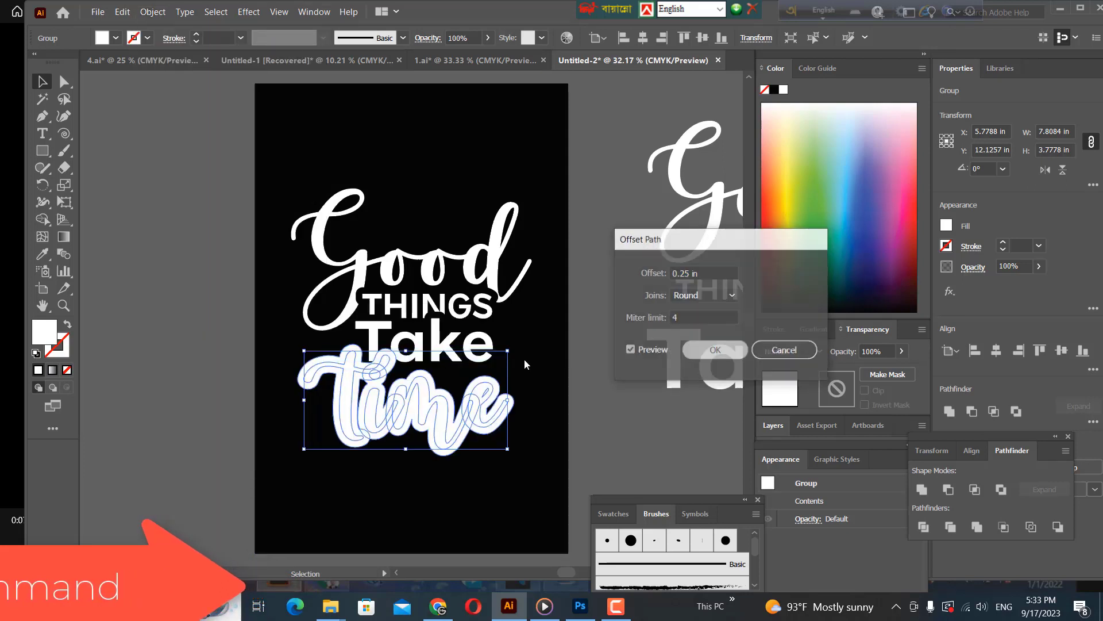
Fill the time offset shape with near-black #111010
double_click(46, 333)
type("111010")
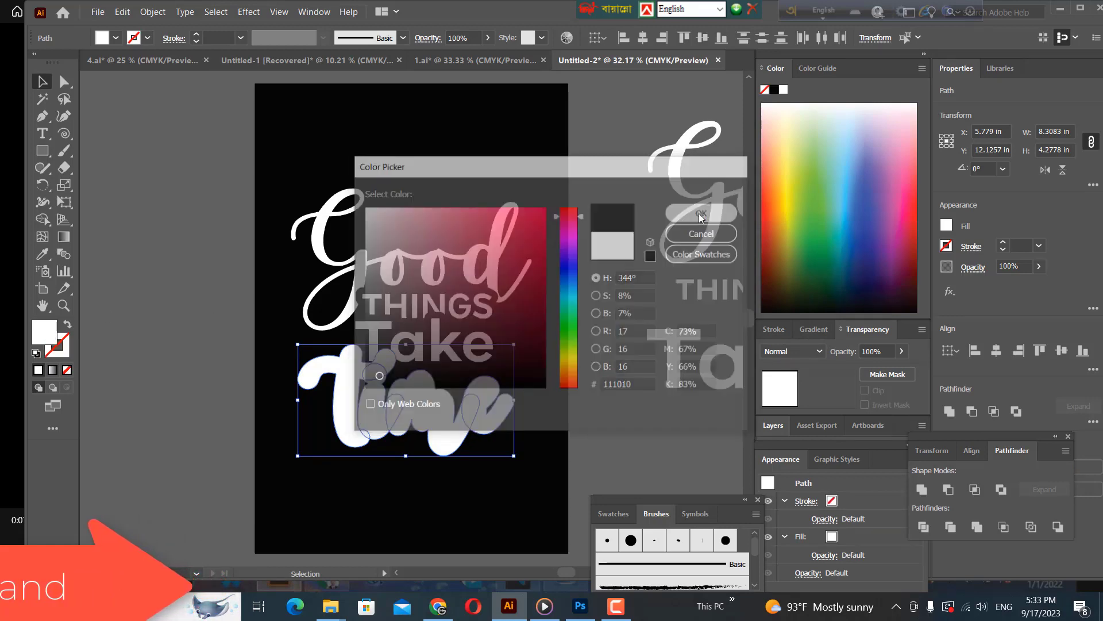
left_click(701, 214)
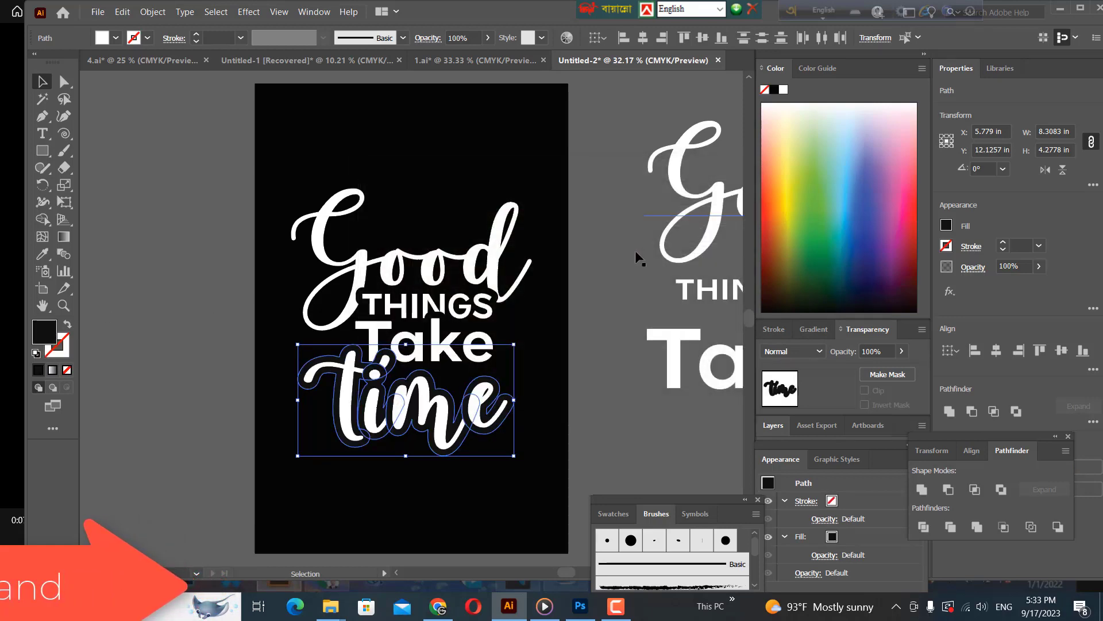
Give Take an unclipped opacity mask holding the pasted time offset shape
left_click(590, 401)
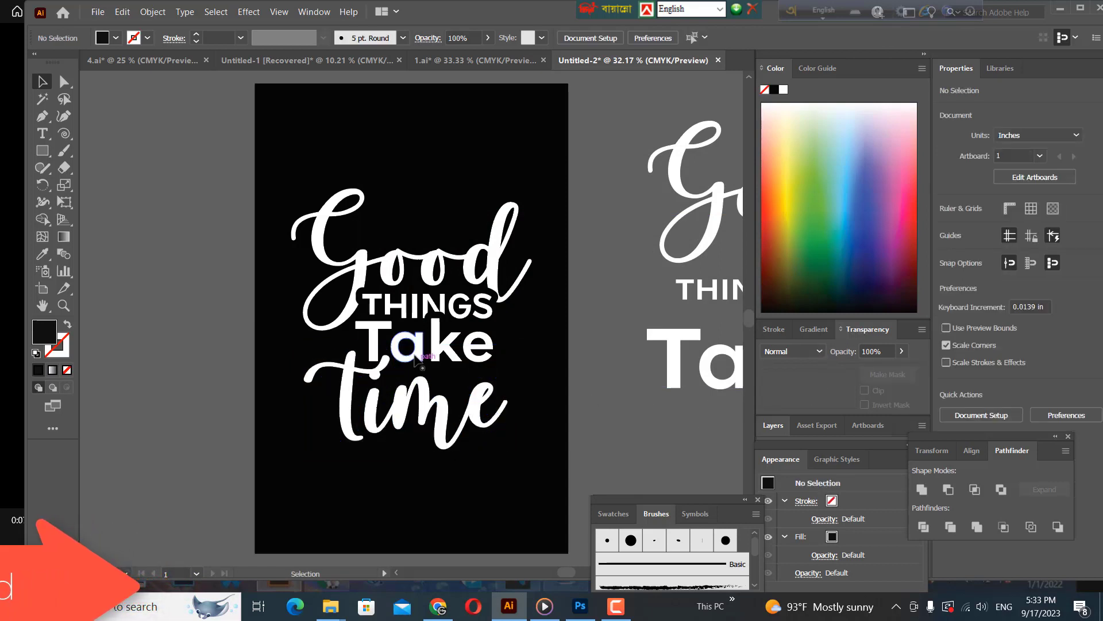
left_click(424, 345)
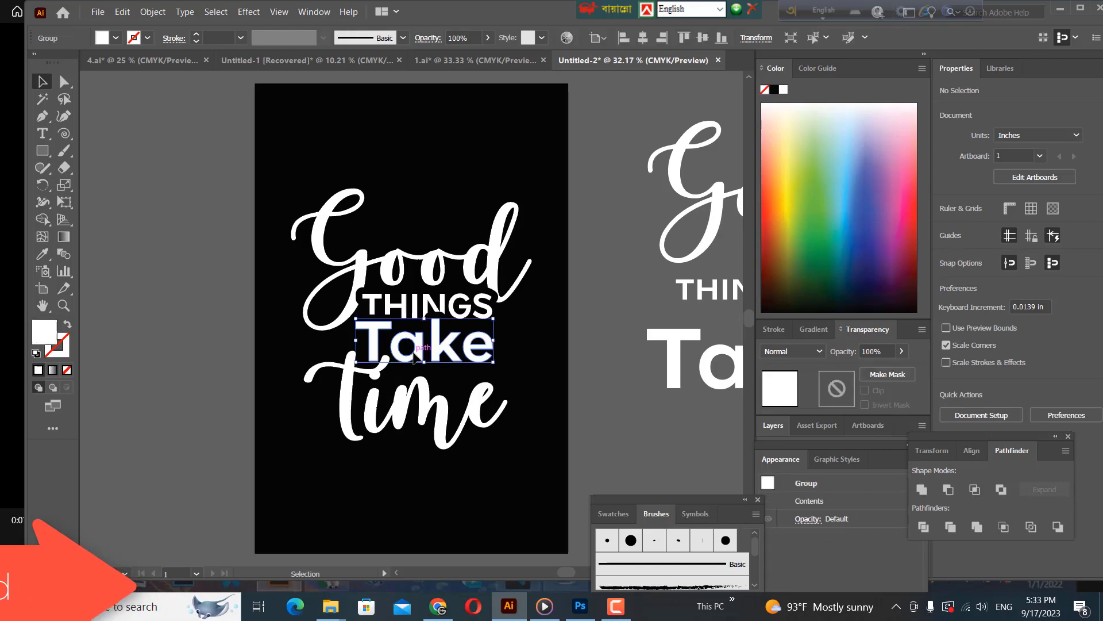
left_click(883, 375)
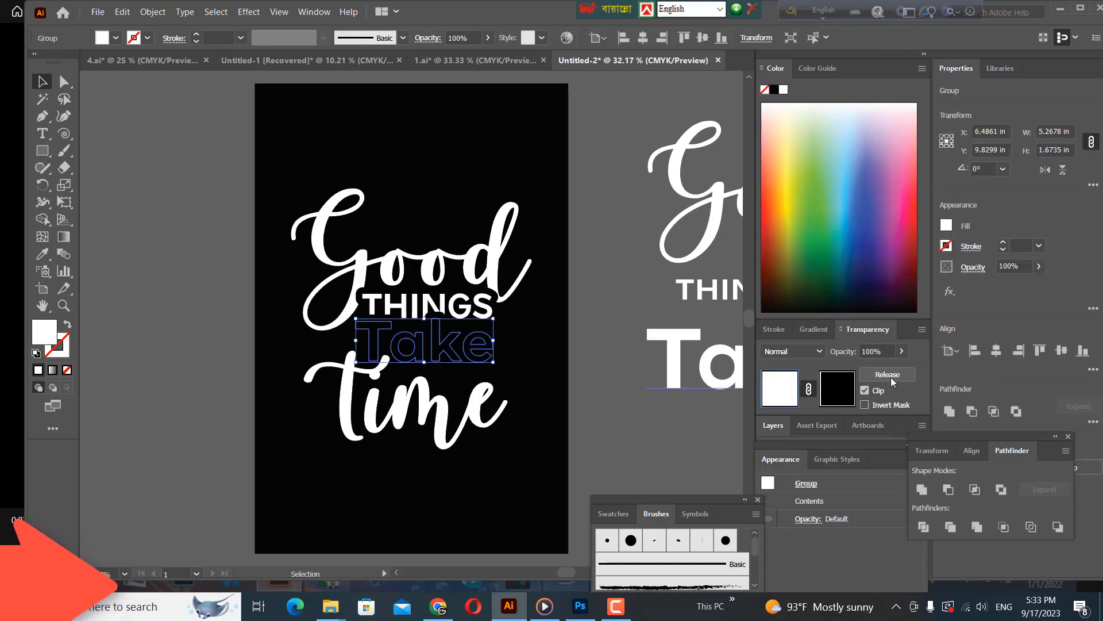
left_click(864, 390)
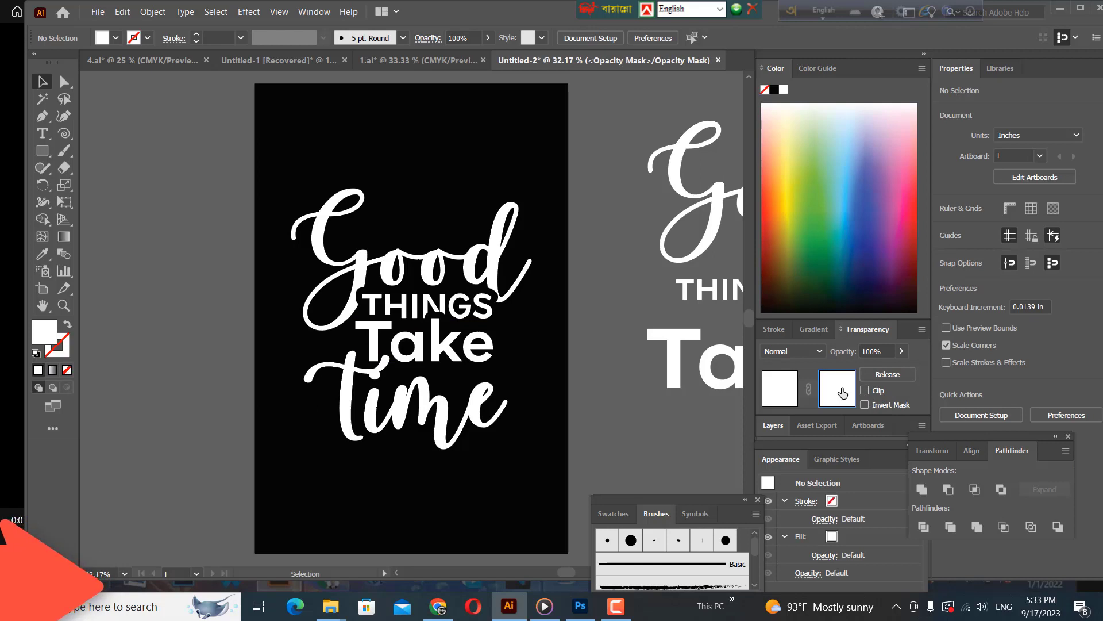
key("ctrl+f")
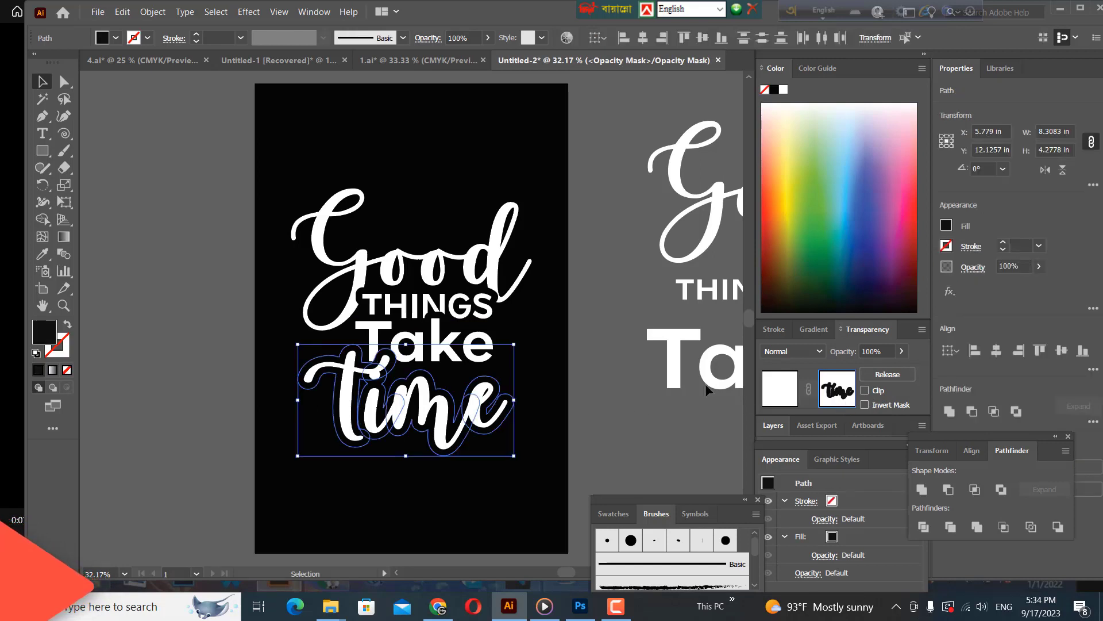
left_click(777, 396)
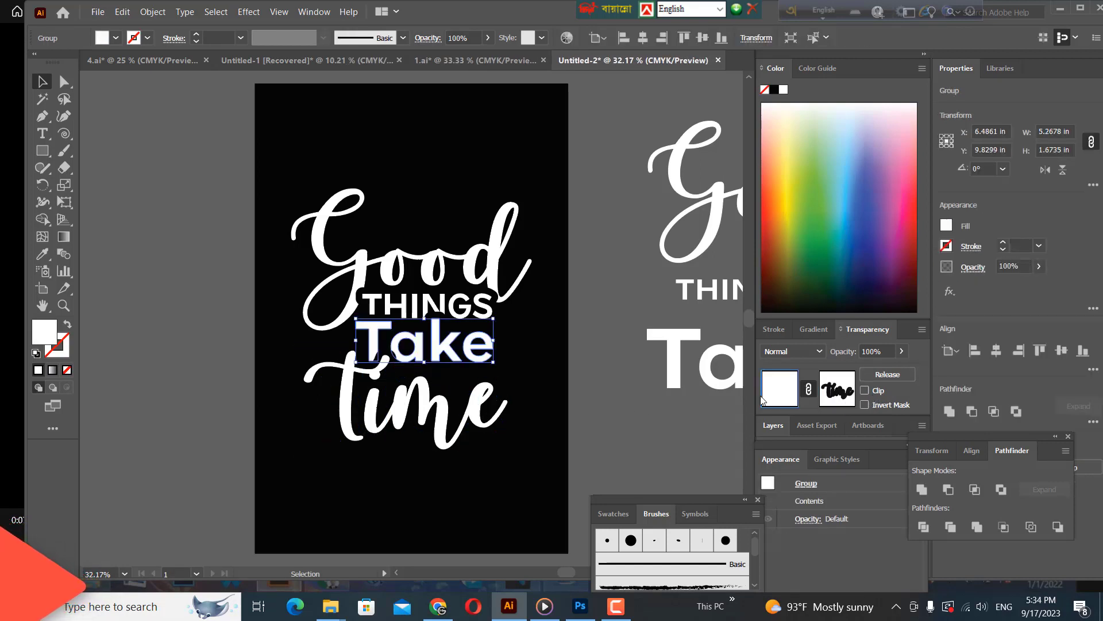
Group all the Good THINGS Take time lettering and vertically centre it on the artboard
left_click(581, 419)
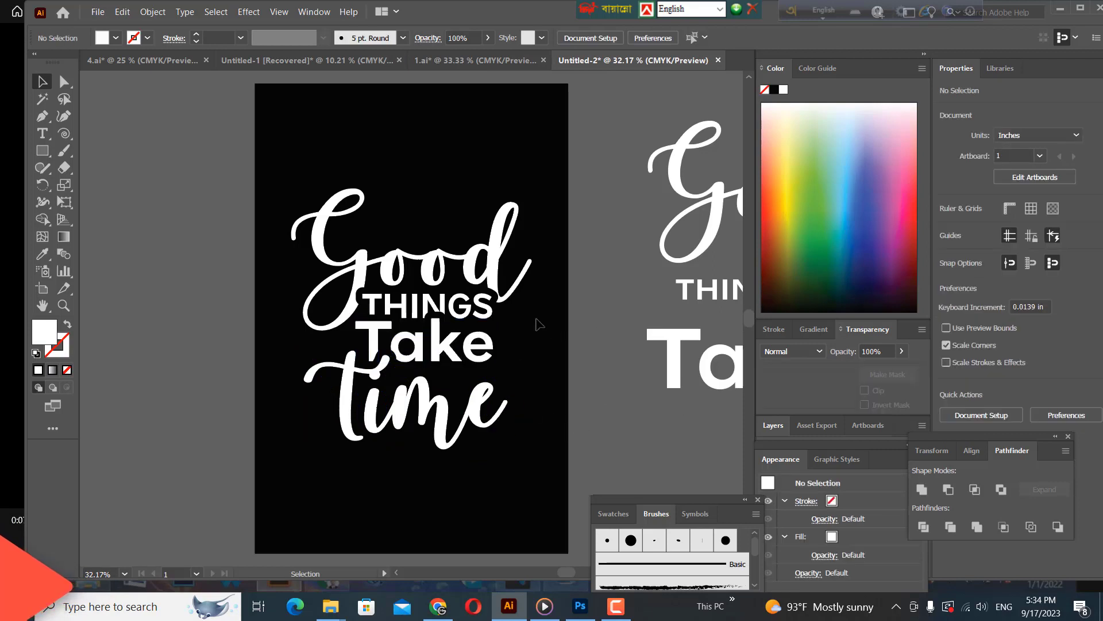
left_click_drag(301, 185, 507, 419)
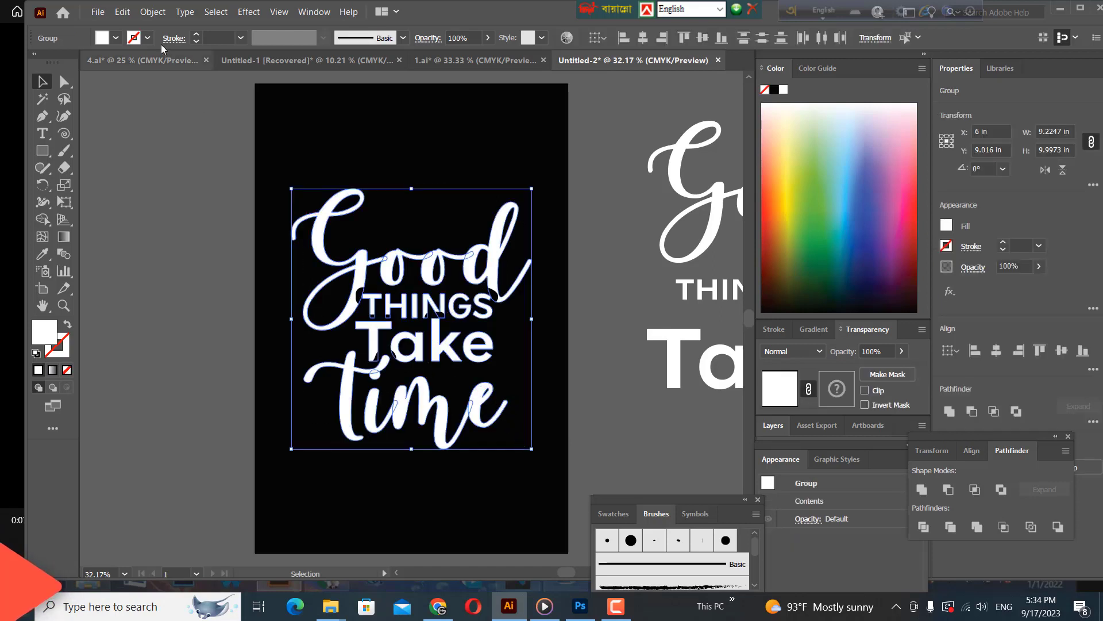
left_click(152, 12)
left_click(166, 158)
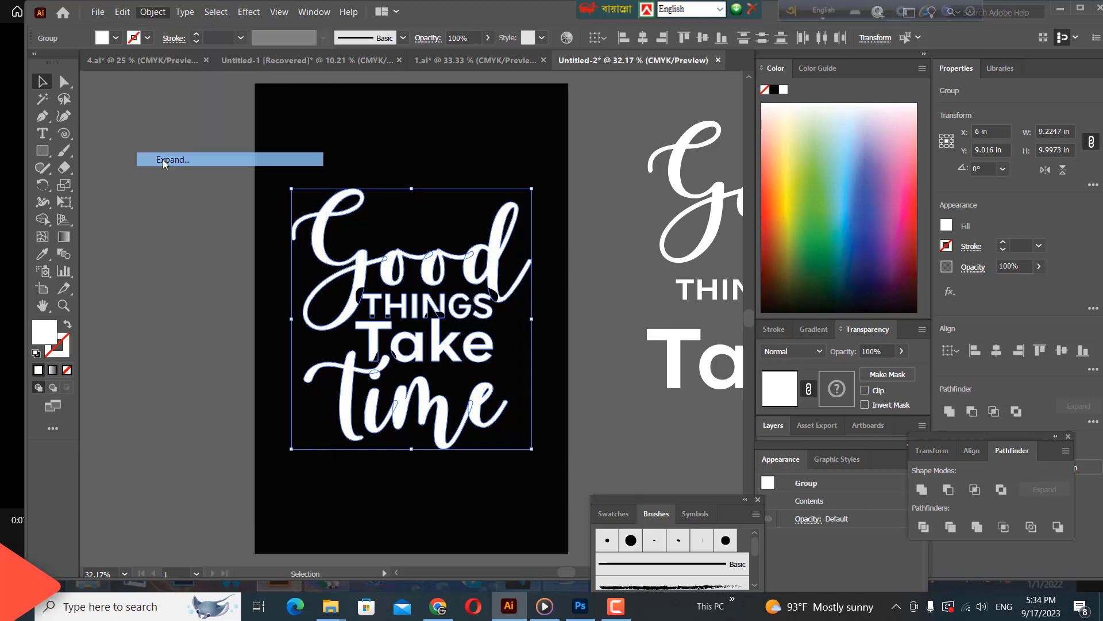
right_click(361, 265)
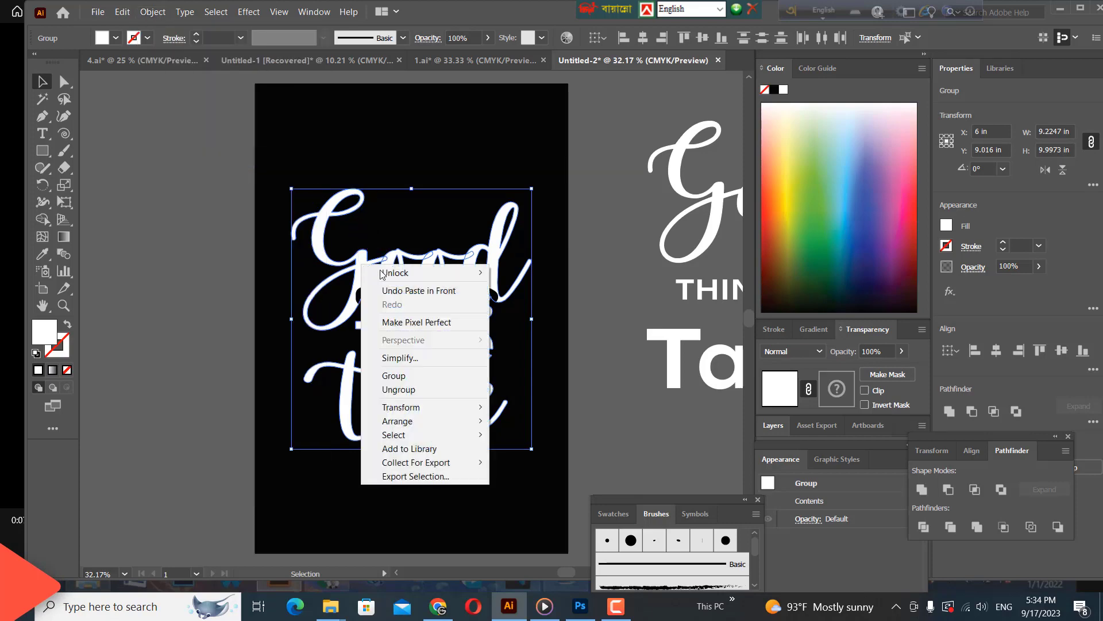
left_click(408, 377)
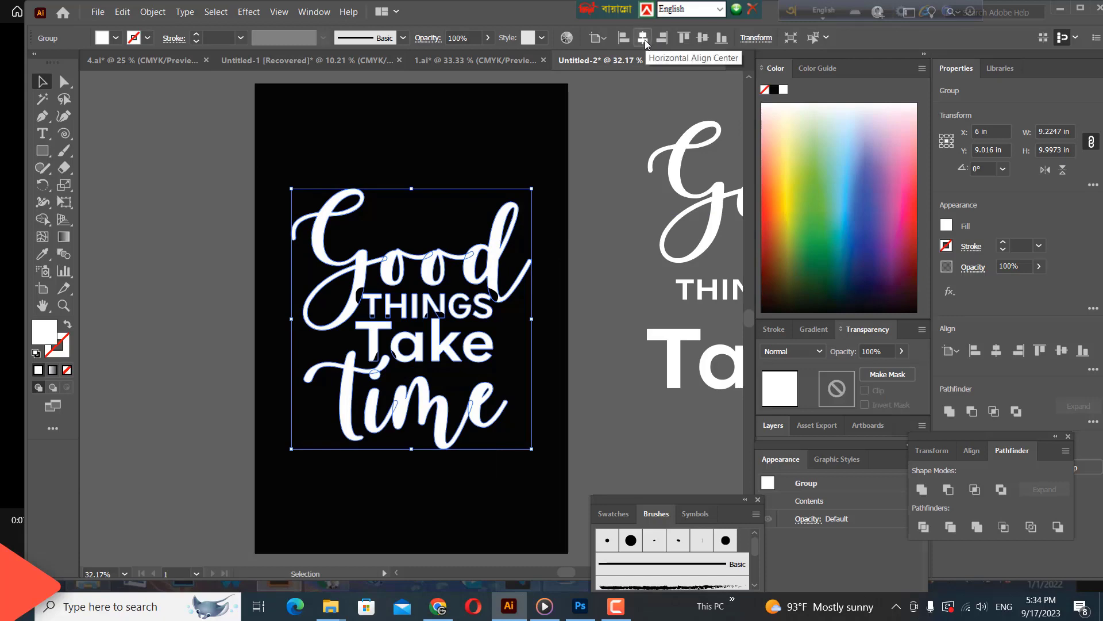
left_click(704, 38)
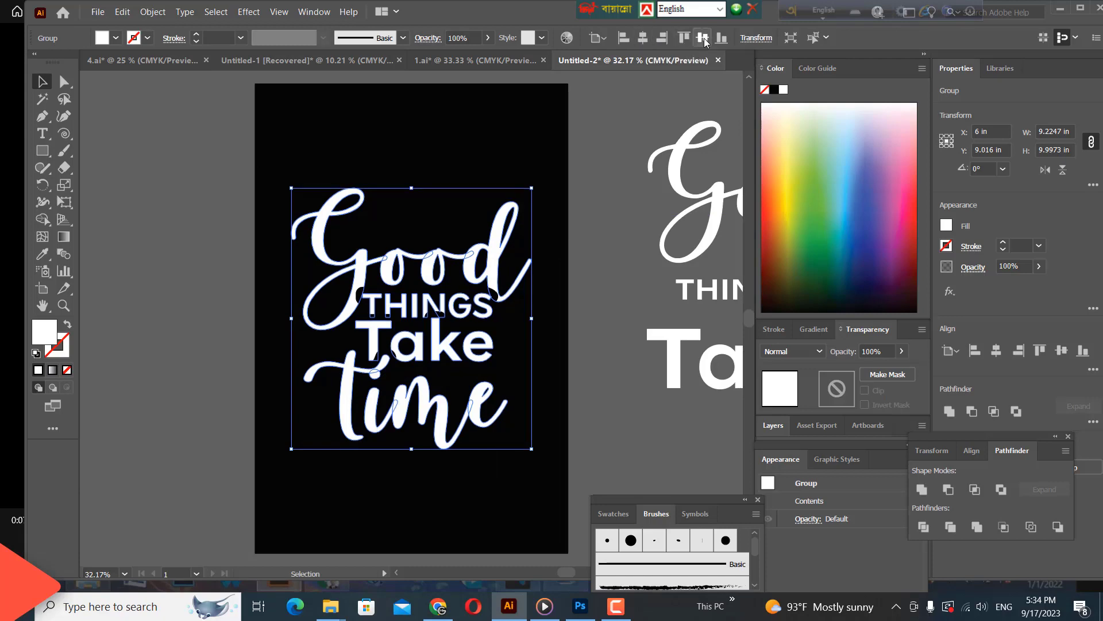
Reselect the whole lettering group, briefly checking its anchor points
left_click(549, 143)
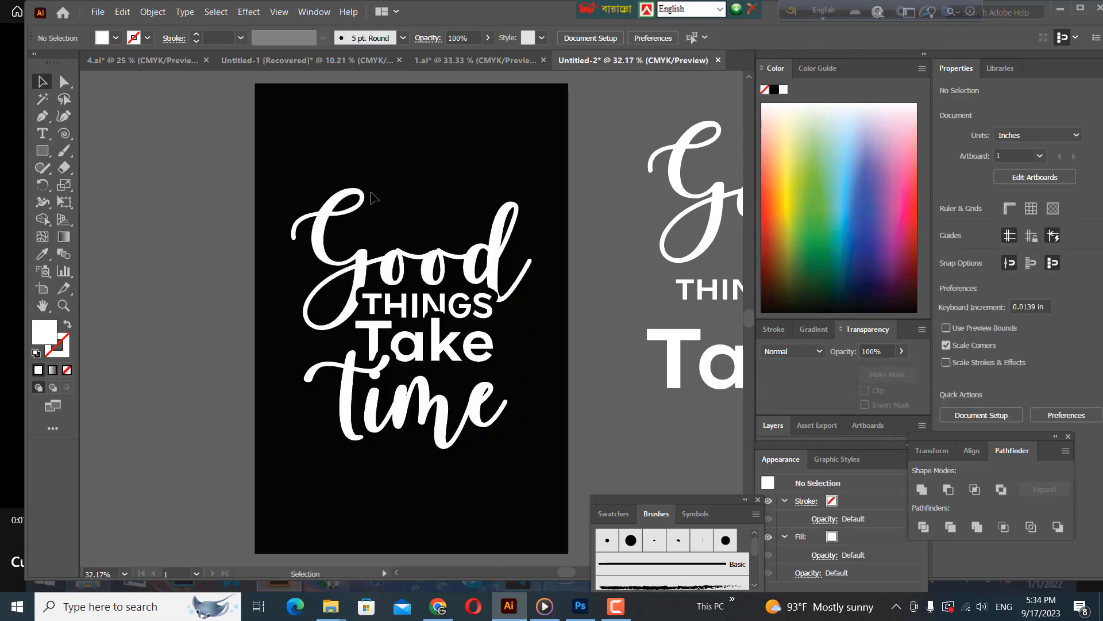
left_click_drag(326, 185, 559, 518)
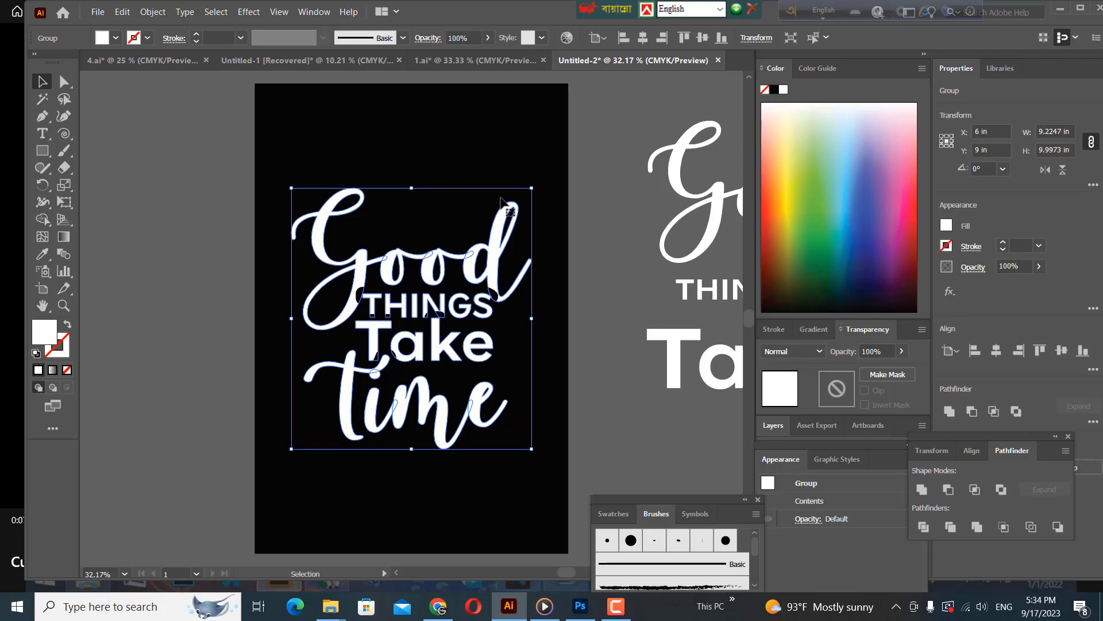
key("a")
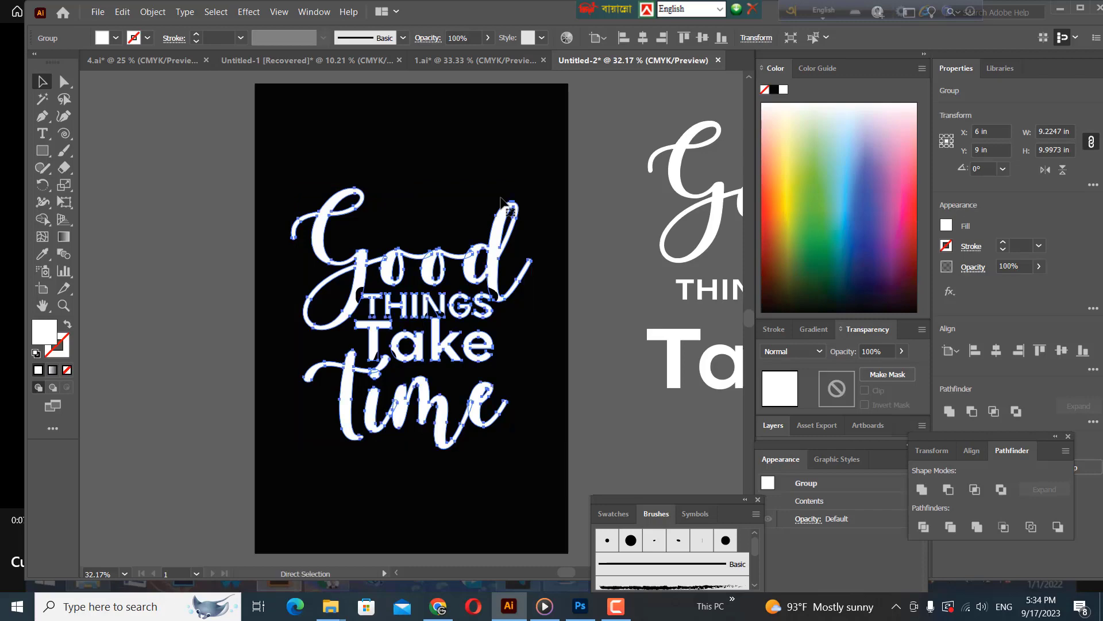
key("v")
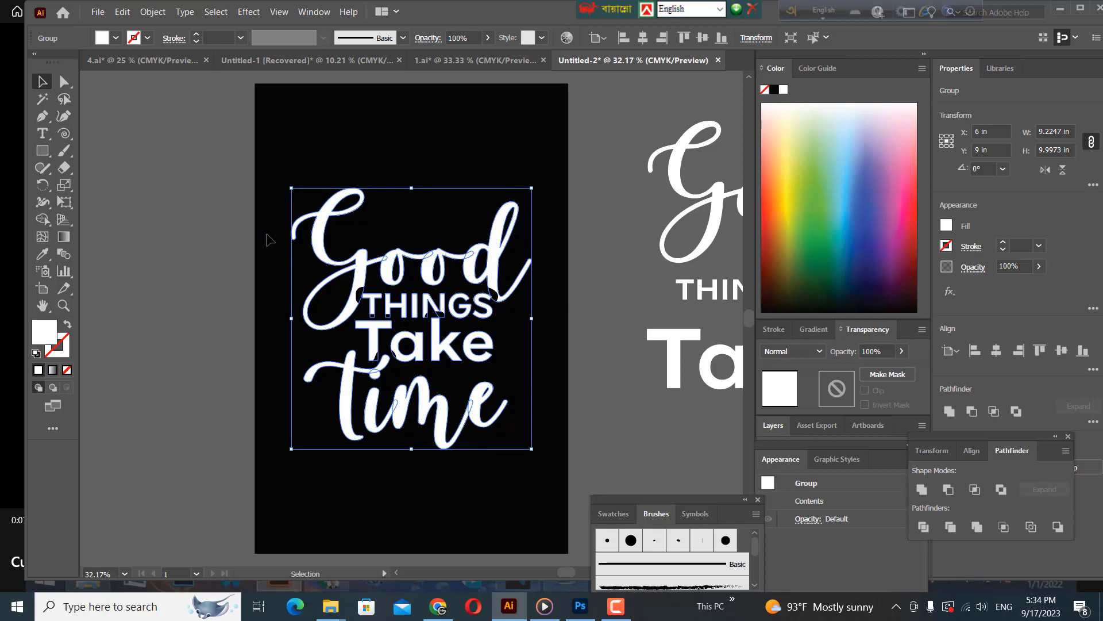
Offset the lettering group's outlines by 1 in with round joins
left_click(154, 12)
mouse_move(164, 309)
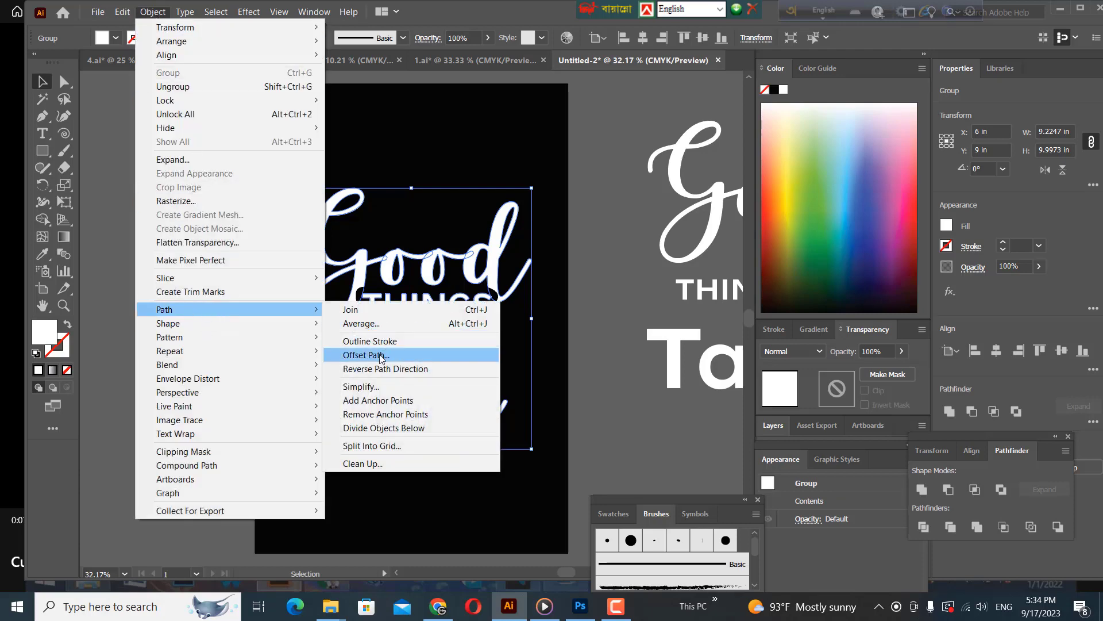
left_click(371, 355)
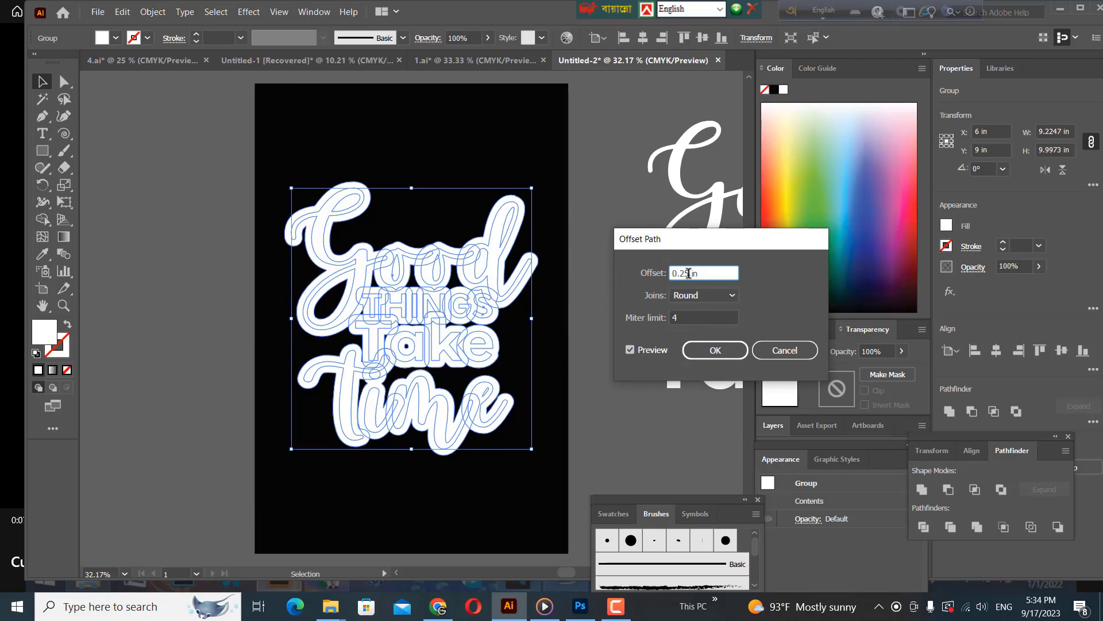
key("Up")
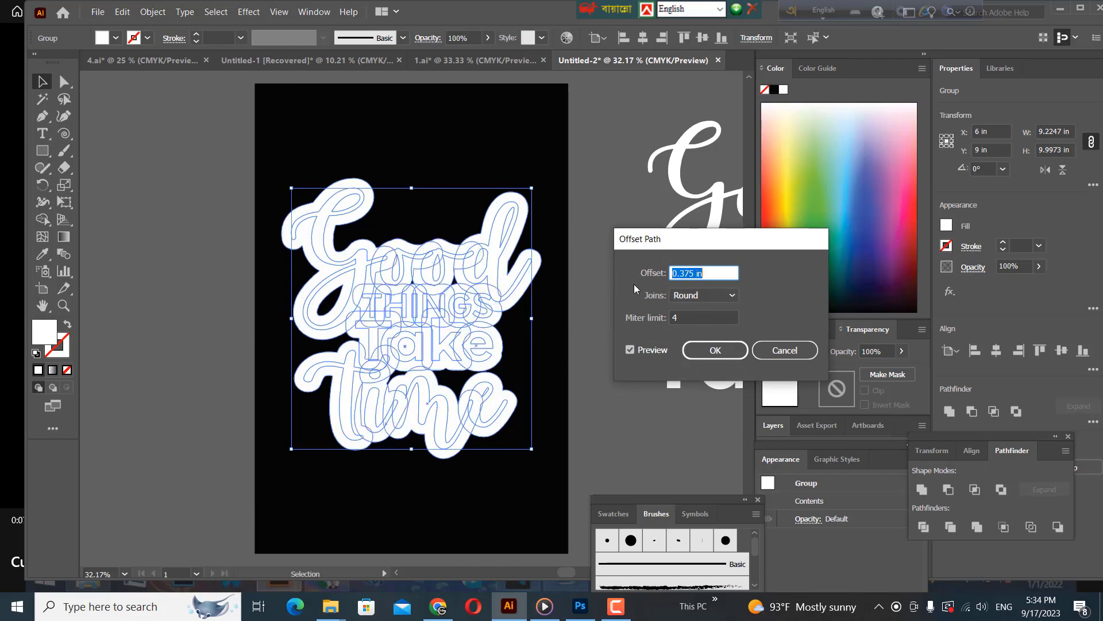
key("Up")
key("Up")
key("Up")
key("Up")
key("Up")
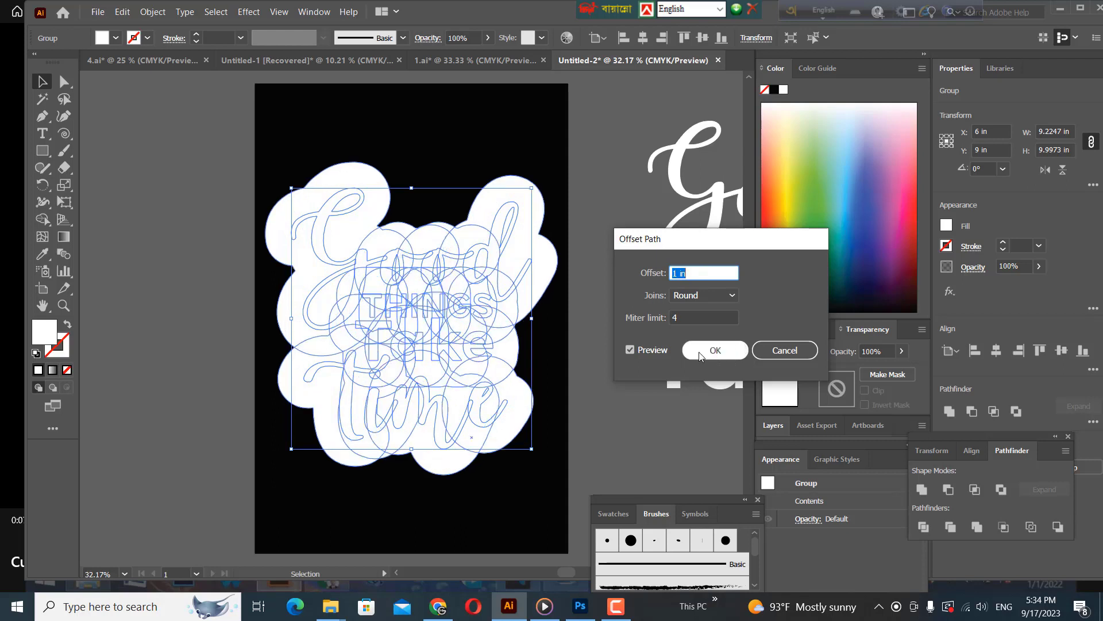
left_click(714, 350)
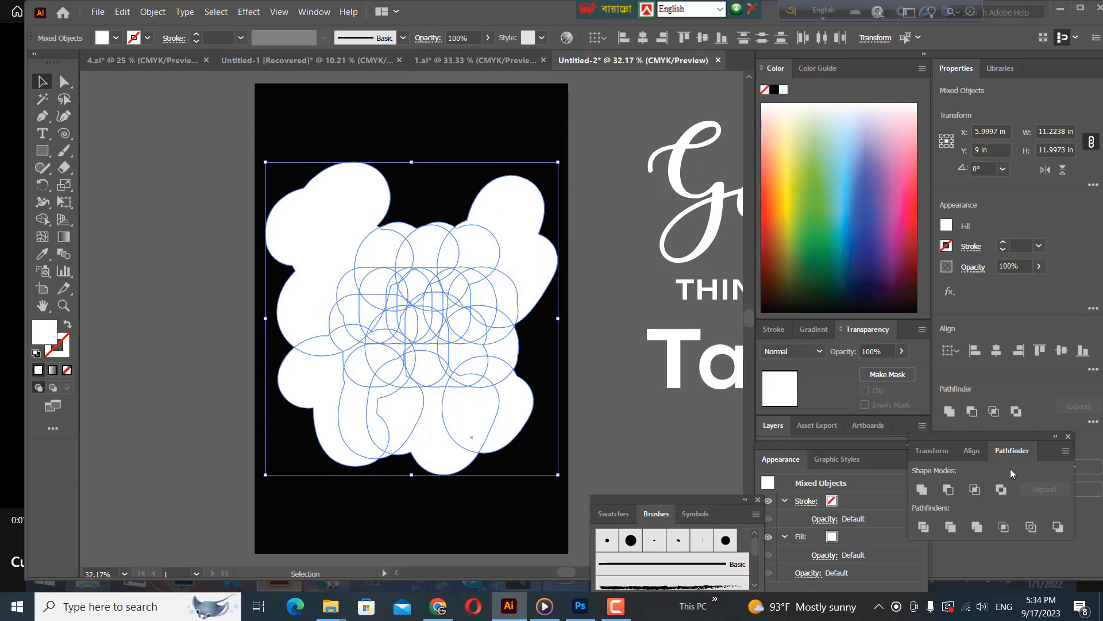
Unite the offset shapes with Pathfinder and send the white blob behind the lettering
left_click(977, 526)
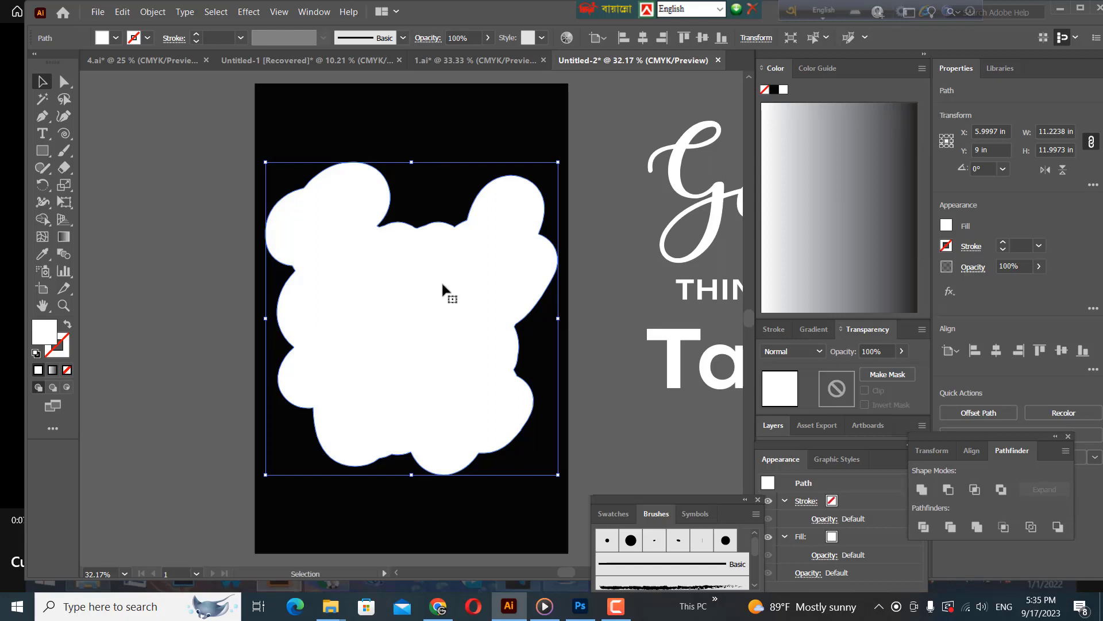
key("ctrl+shift+bracketleft")
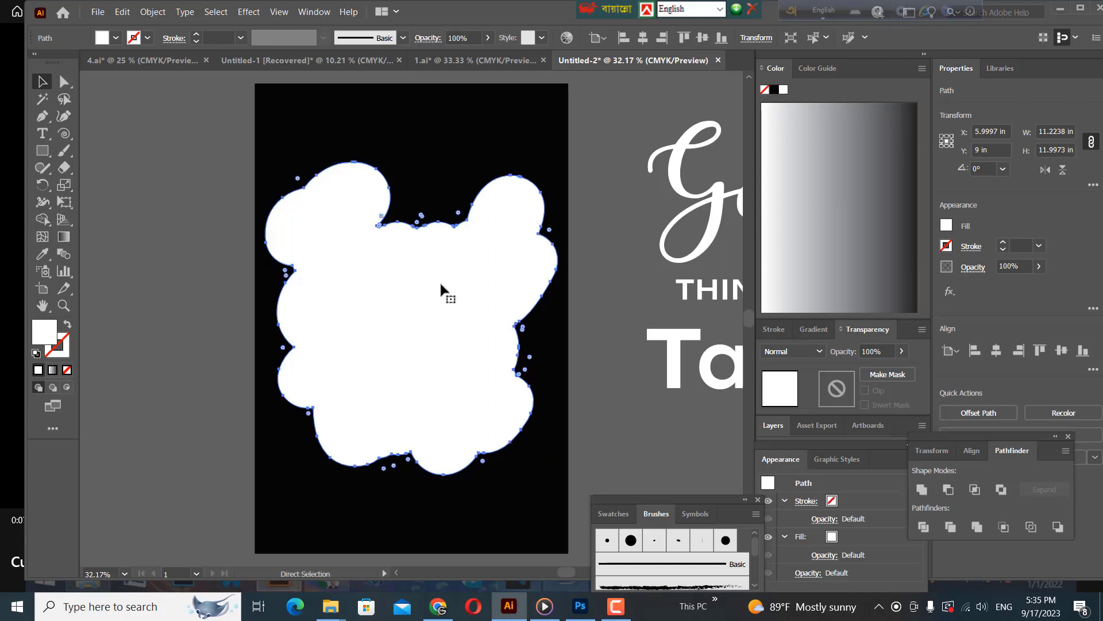
left_click(441, 286)
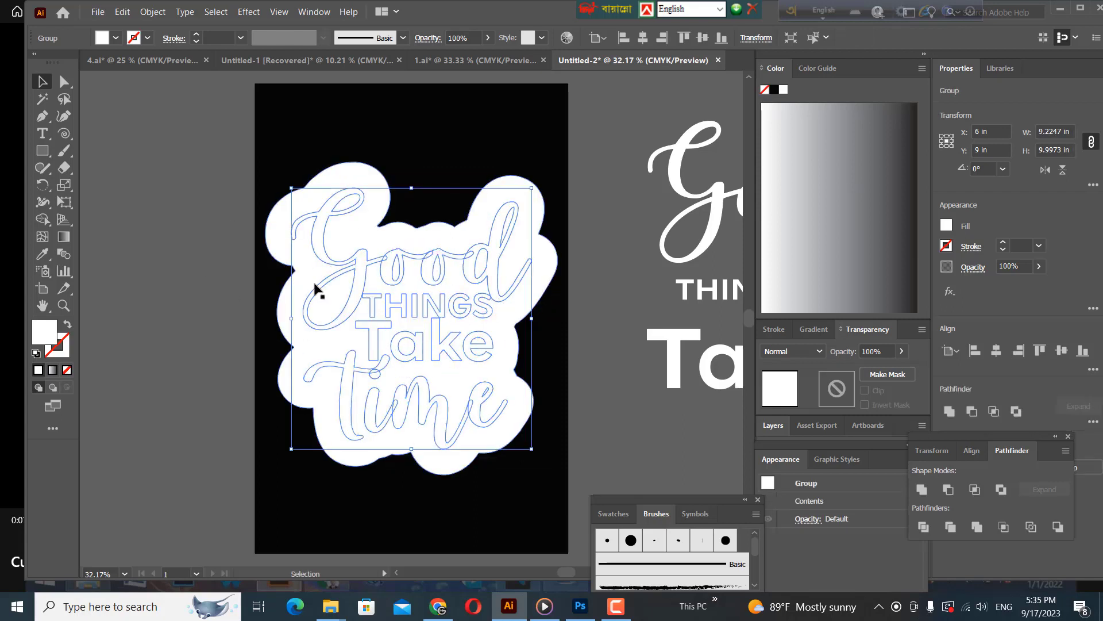
Fill the lettering with CMYK Red and give it a 5 pt stroke
left_click(115, 38)
left_click(49, 63)
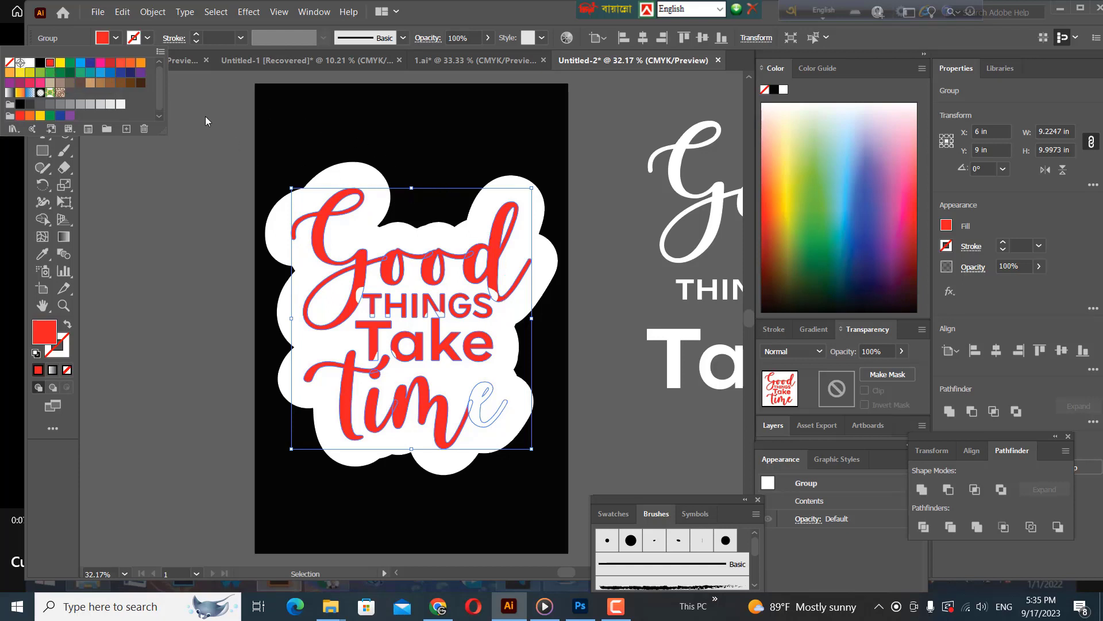
left_click(195, 35)
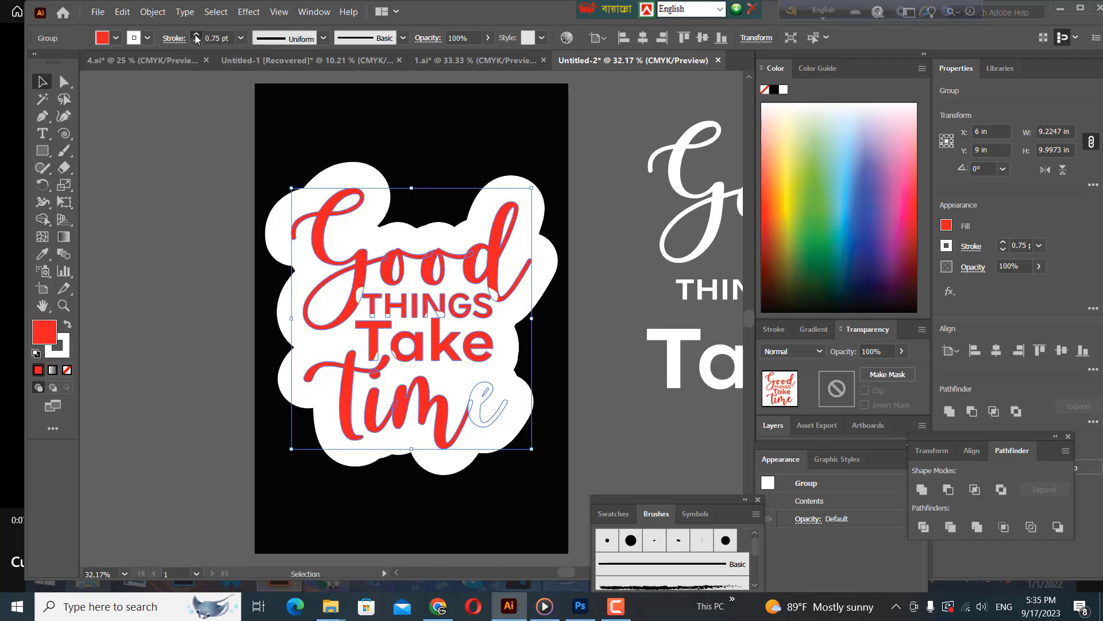
left_click(195, 36)
left_click(195, 36)
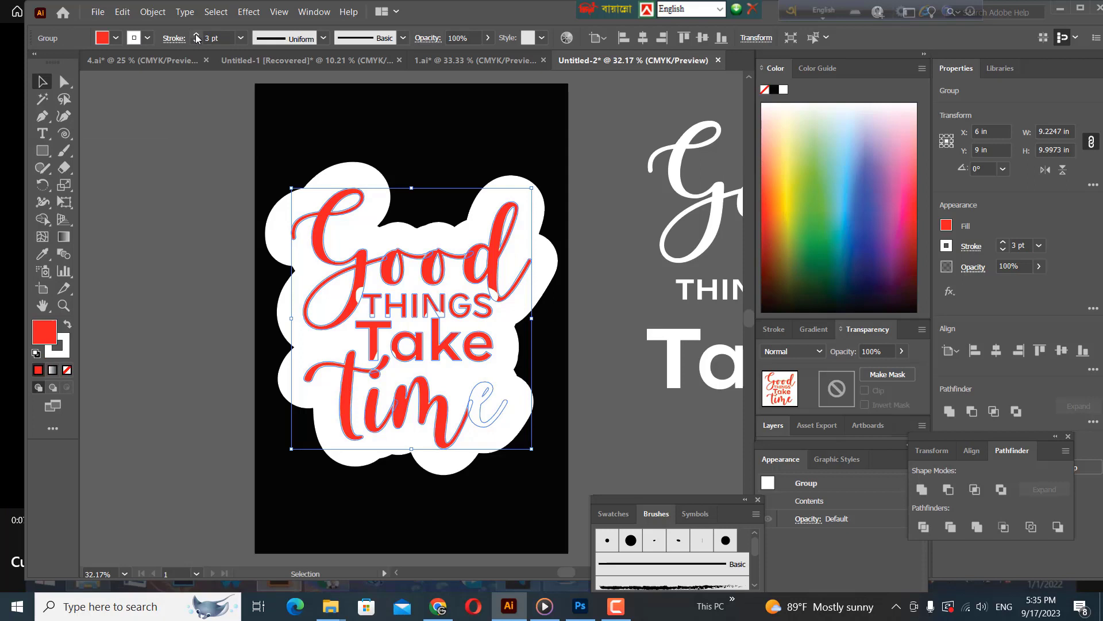
left_click(196, 35)
left_click(195, 36)
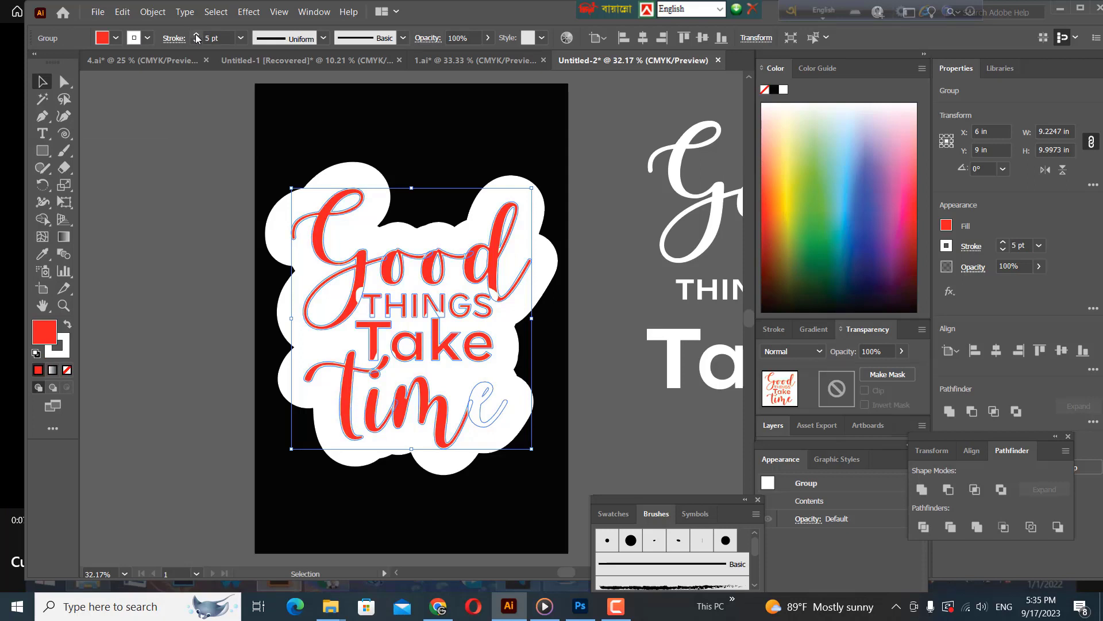
Make the lettering's stroke red and raise its weight to 9 pt
left_click(149, 37)
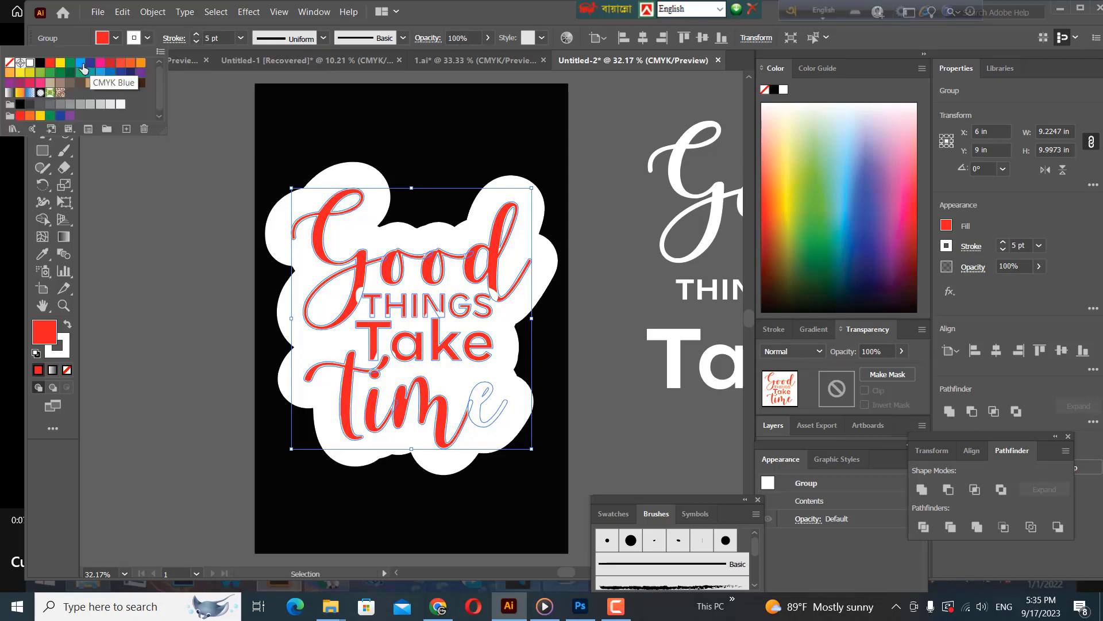
left_click(50, 63)
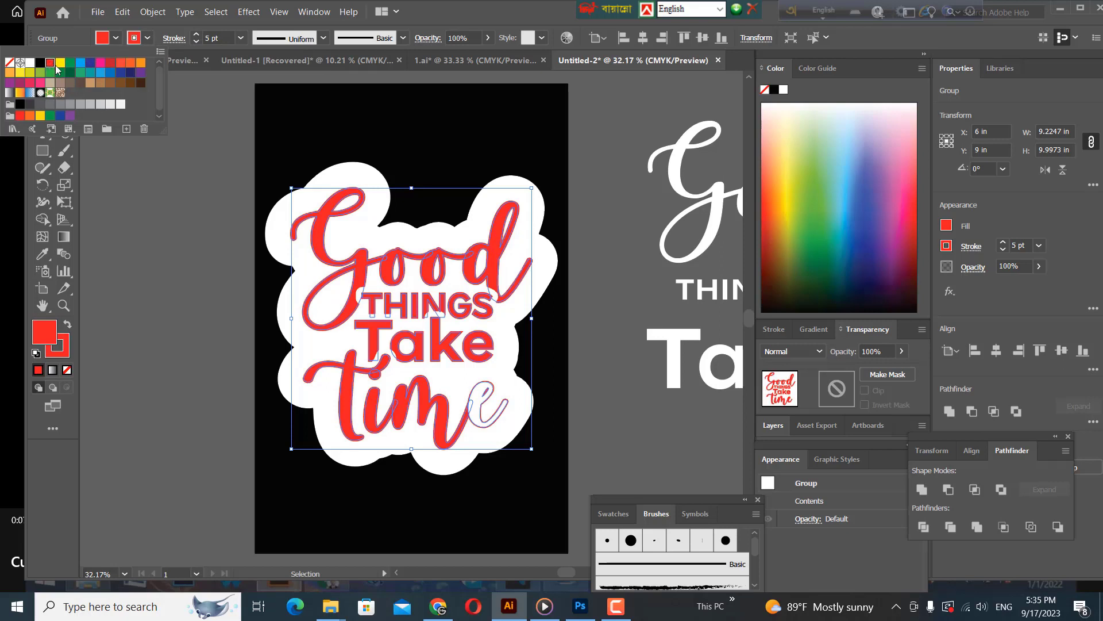
left_click(197, 35)
left_click(197, 35)
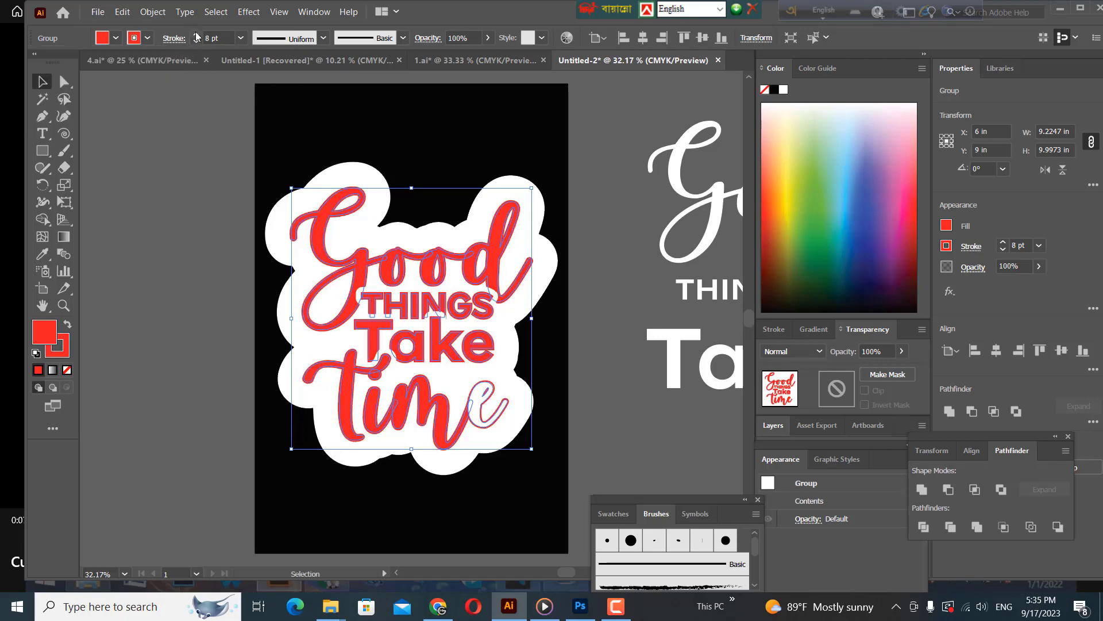
left_click(197, 35)
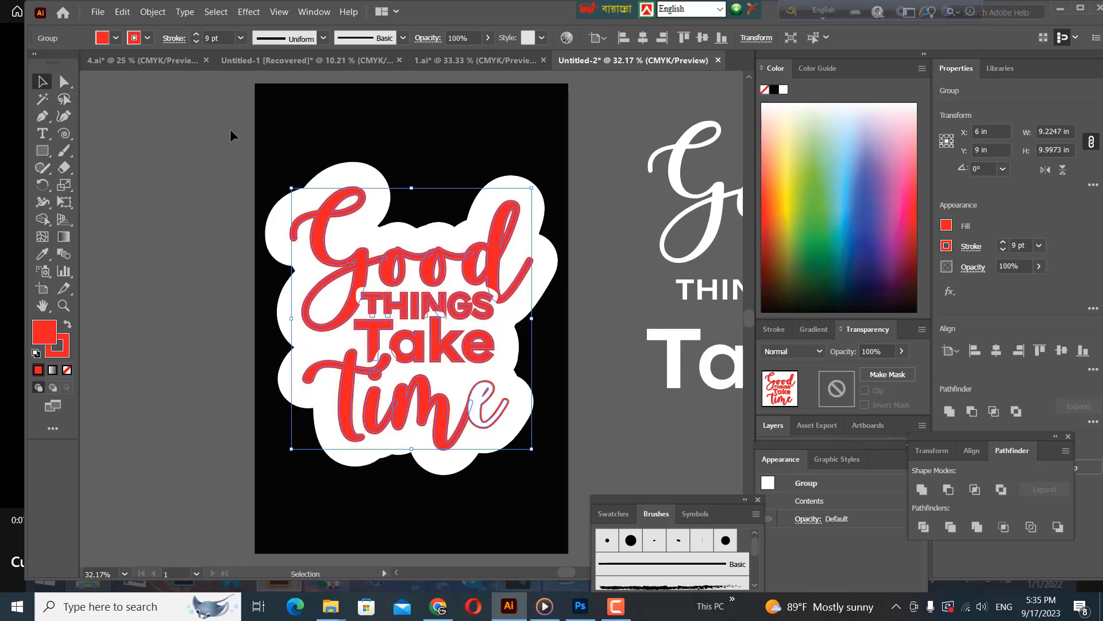
left_click(283, 162)
Ungroup the sticker artwork twice to free the final e of time
left_click(482, 409)
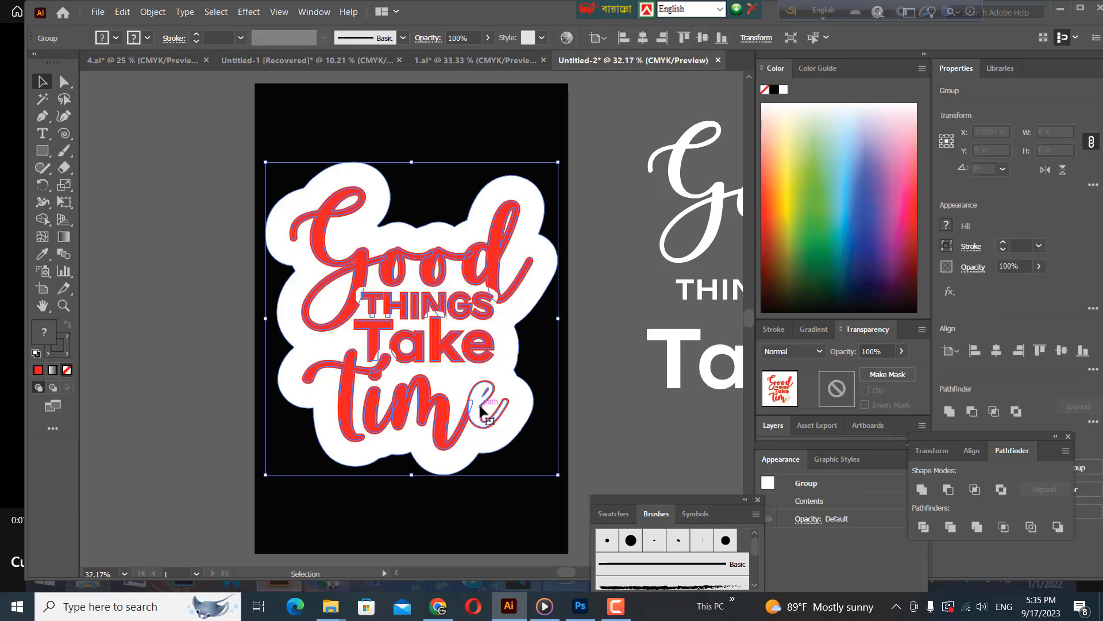
right_click(482, 409)
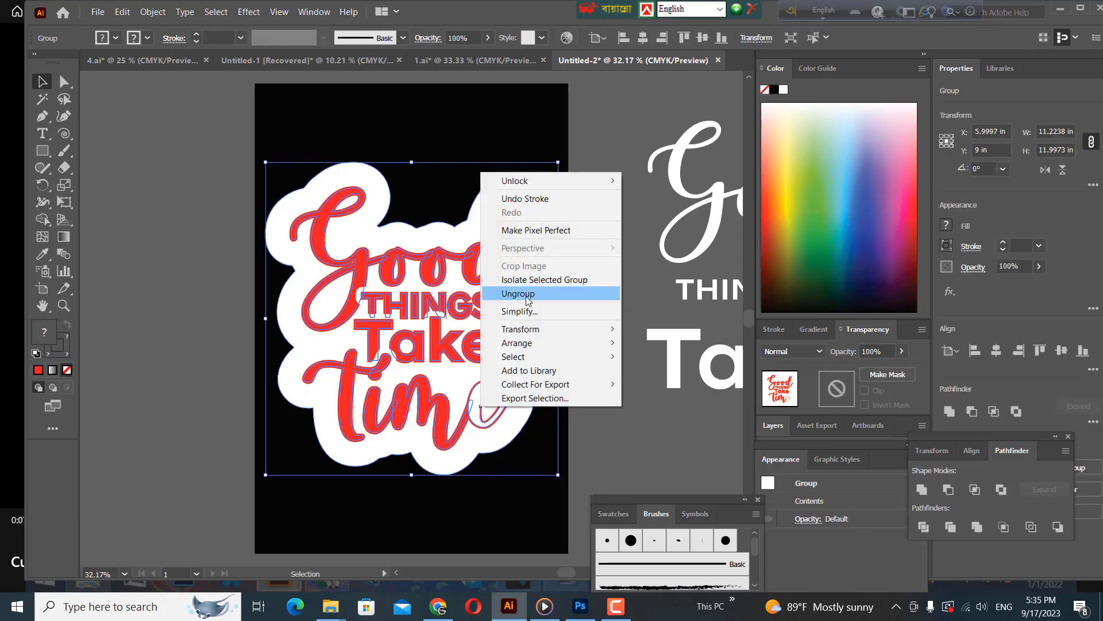
left_click(546, 293)
left_click(476, 411)
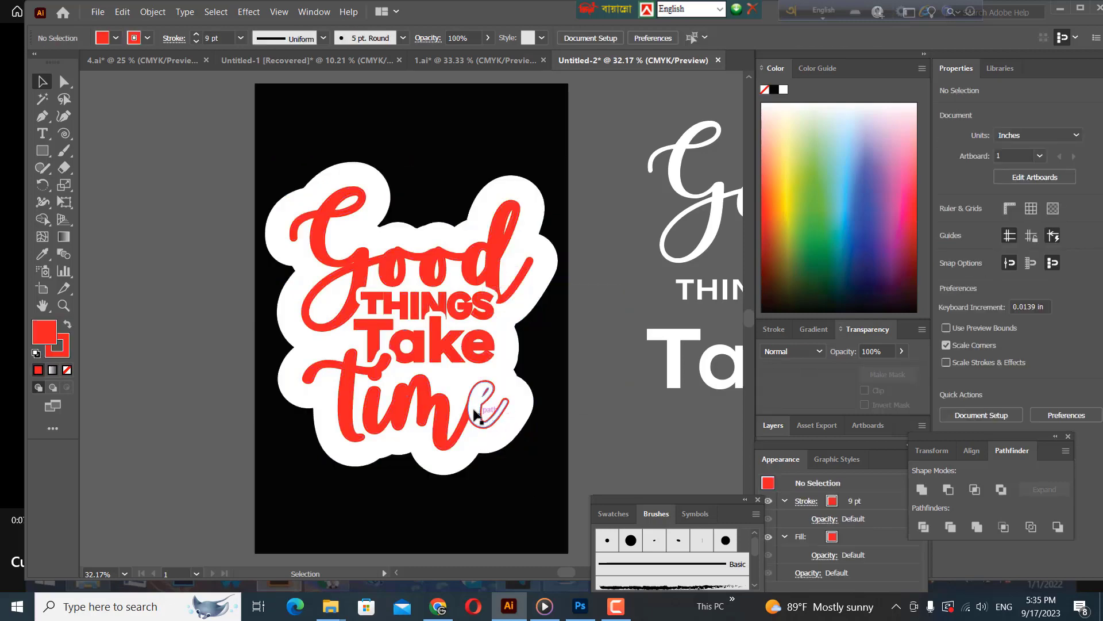
right_click(476, 409)
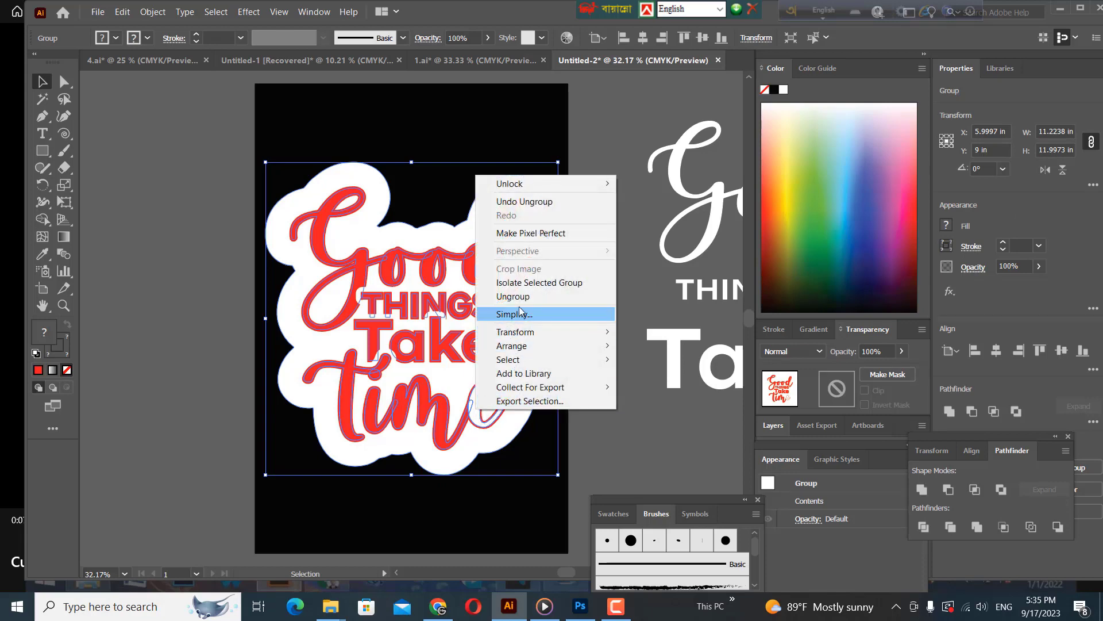
left_click(513, 296)
Eyedrop the red fill and 9 pt red stroke from time onto the e
left_click(484, 397)
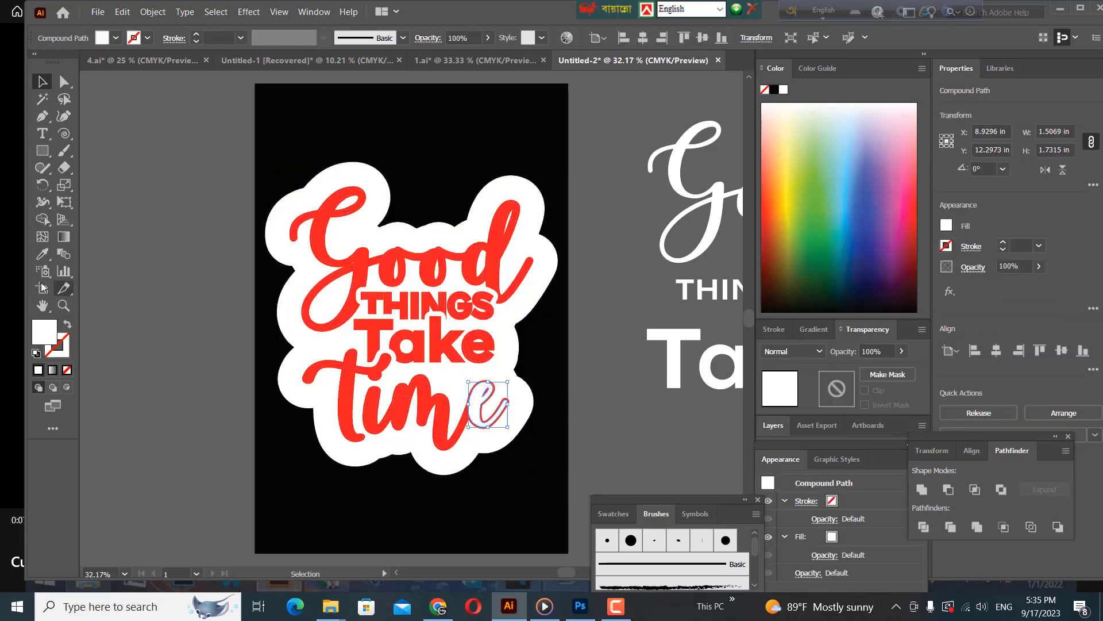
left_click(42, 254)
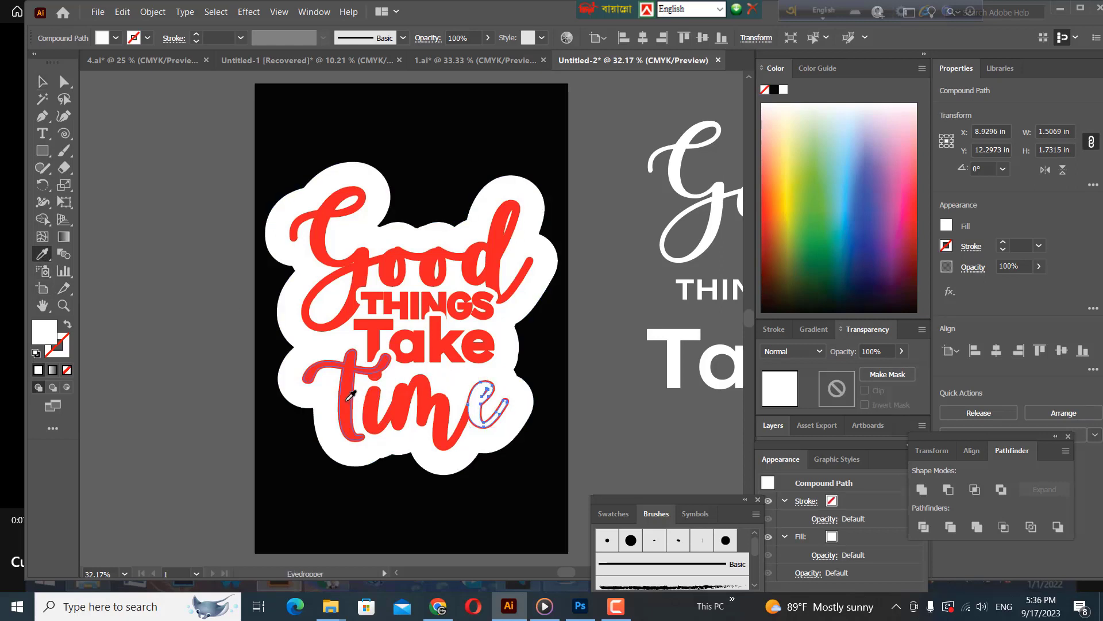
left_click(356, 399)
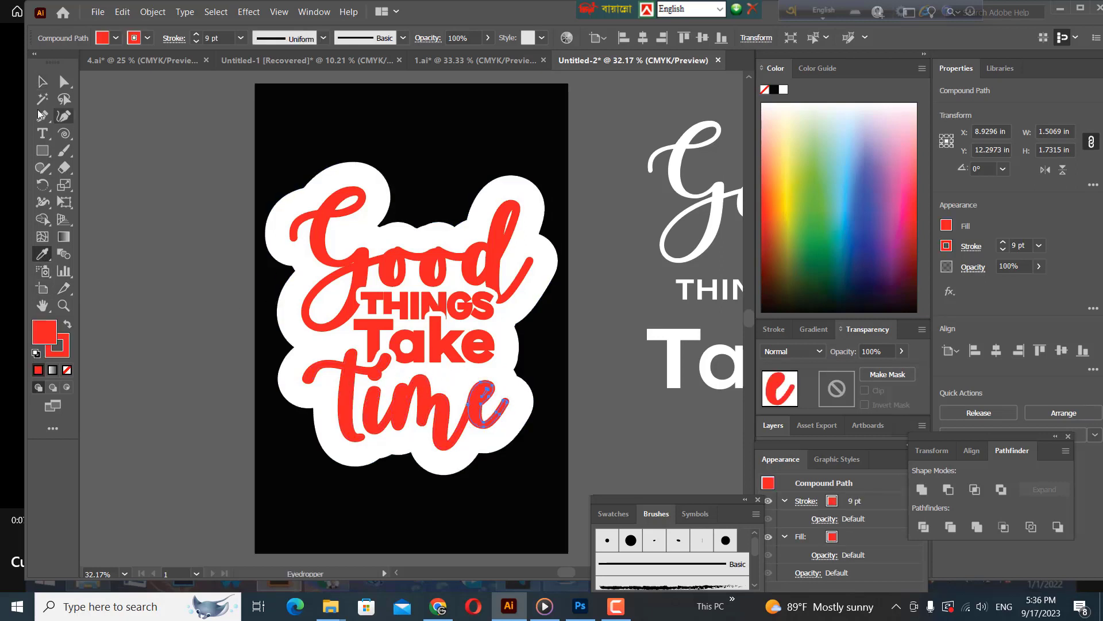
left_click(42, 81)
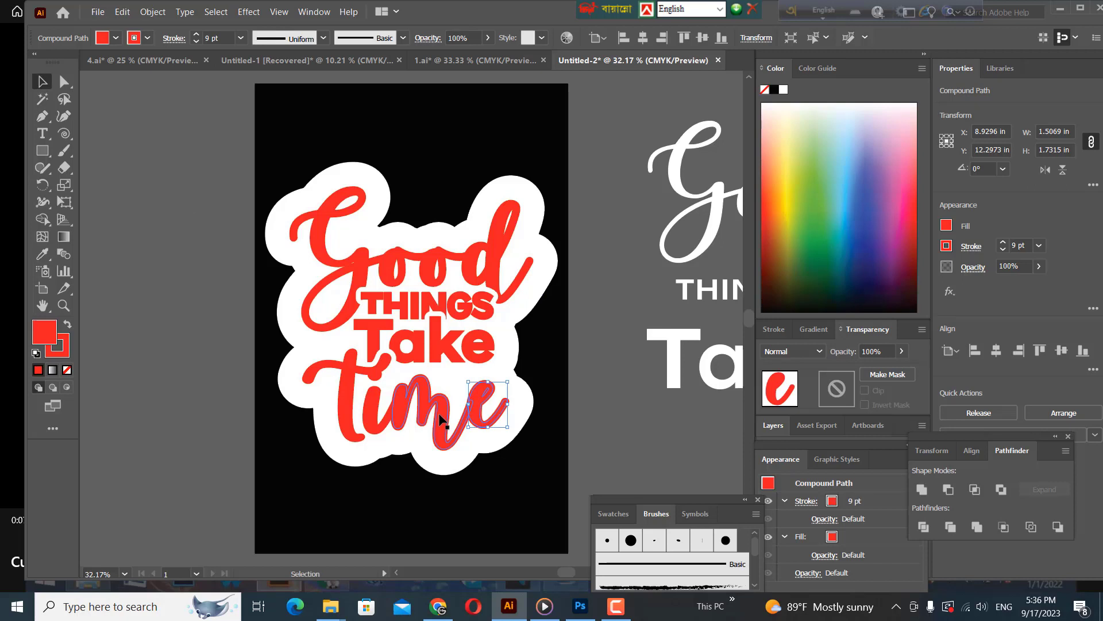
Select all the red lettering and group it together
key("ctrl+a")
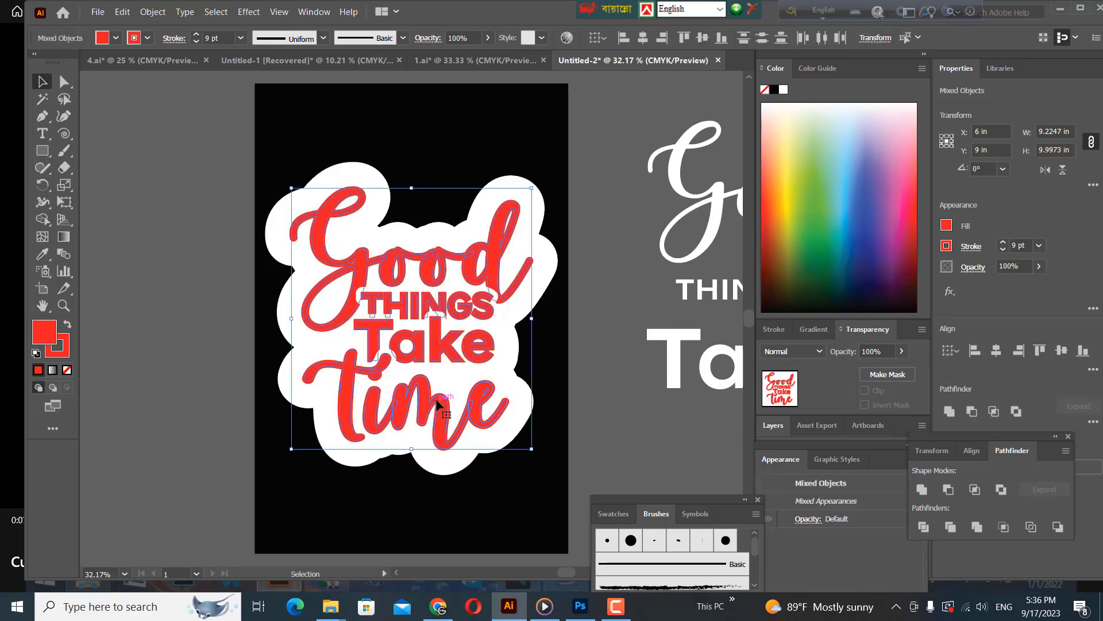
right_click(436, 398)
left_click(470, 291)
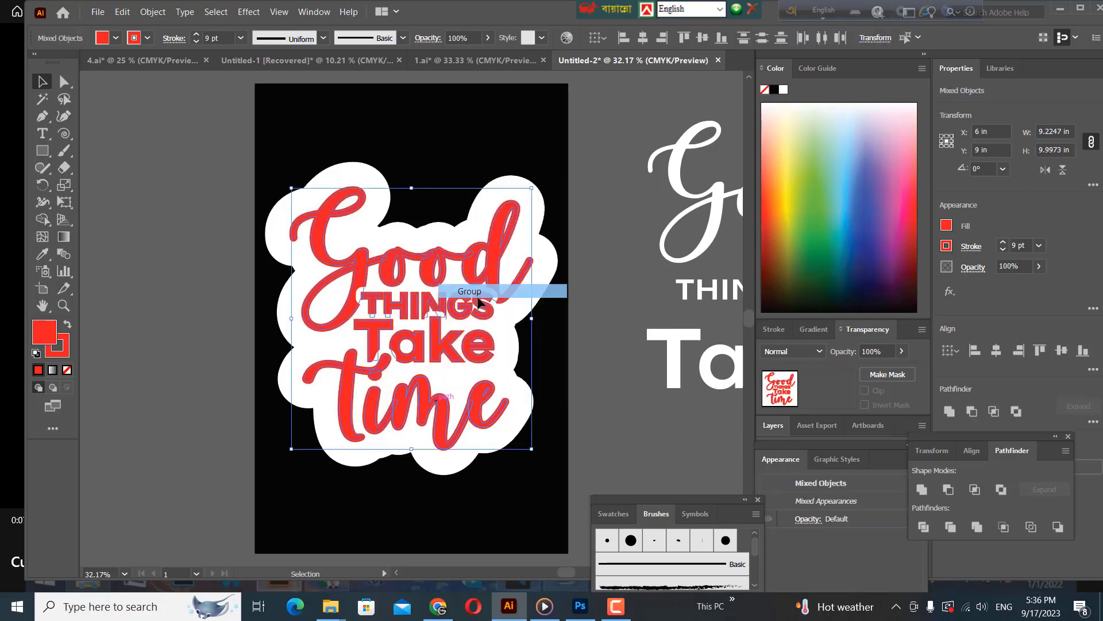
left_click(546, 449)
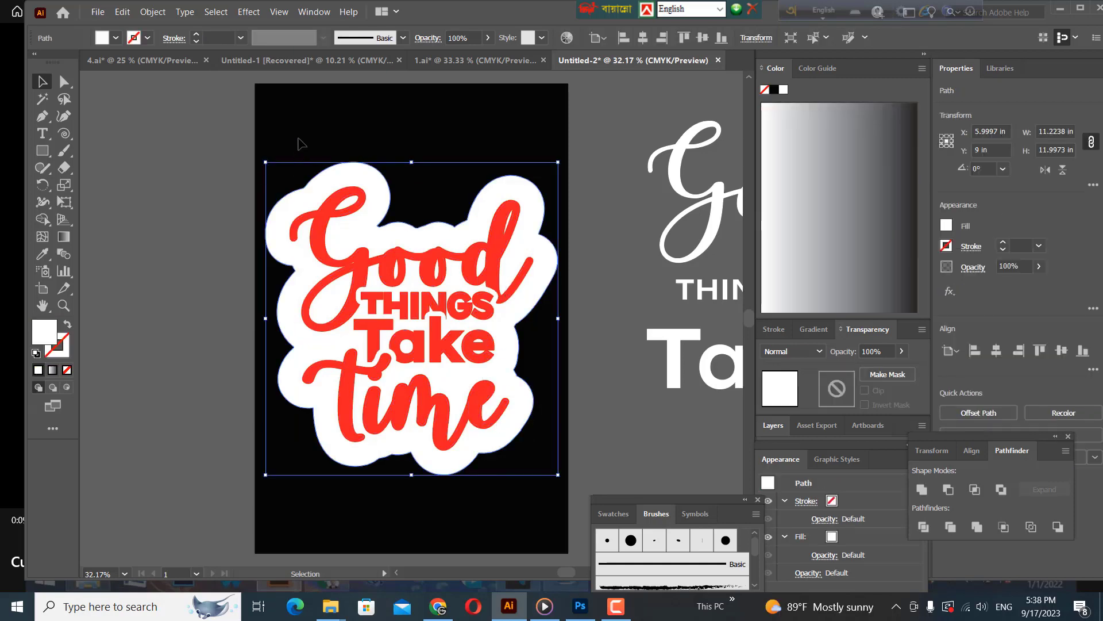
Swap the white backing shape's fill to a stroke and set its weight to 14 pt
key("shift+x")
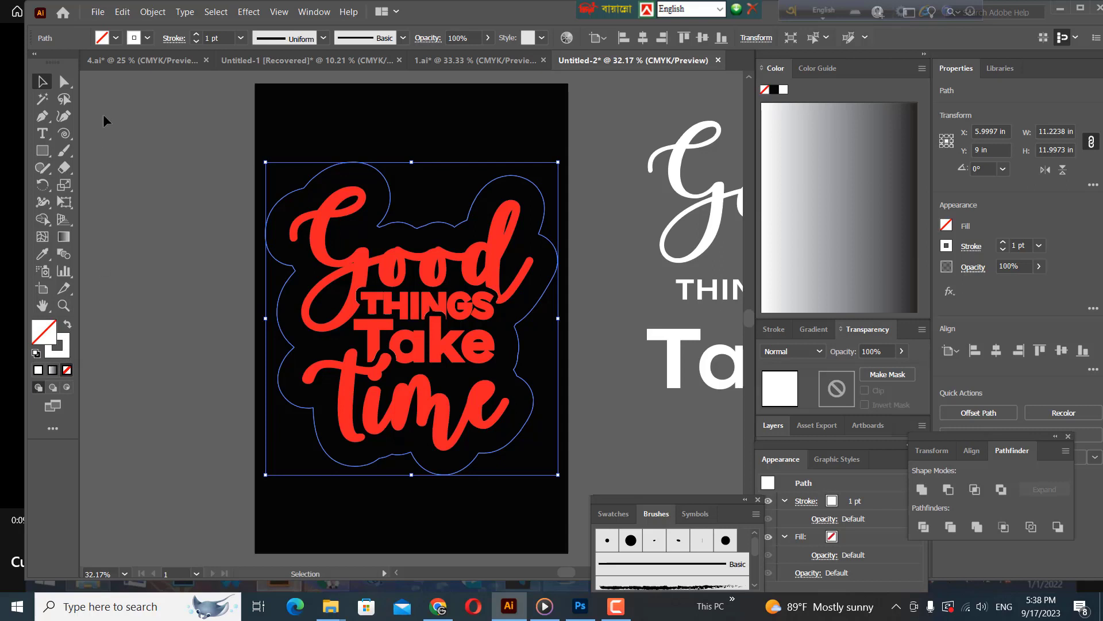
left_click(197, 35)
left_click(197, 34)
left_click(198, 34)
left_click(197, 34)
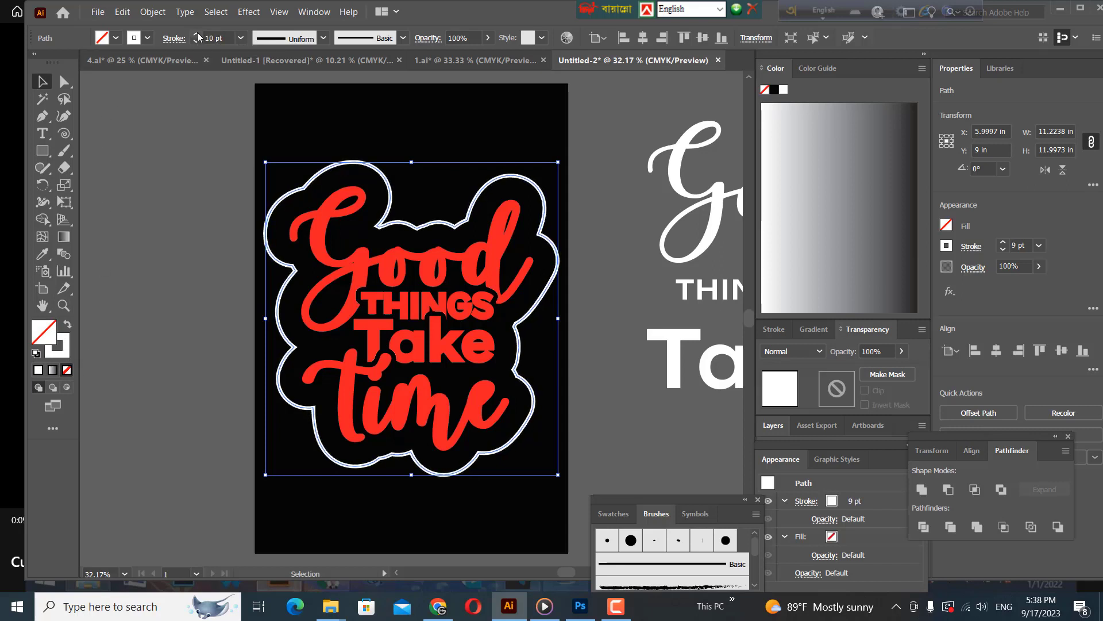
left_click(198, 34)
left_click(198, 34)
double_click(197, 34)
left_click(197, 34)
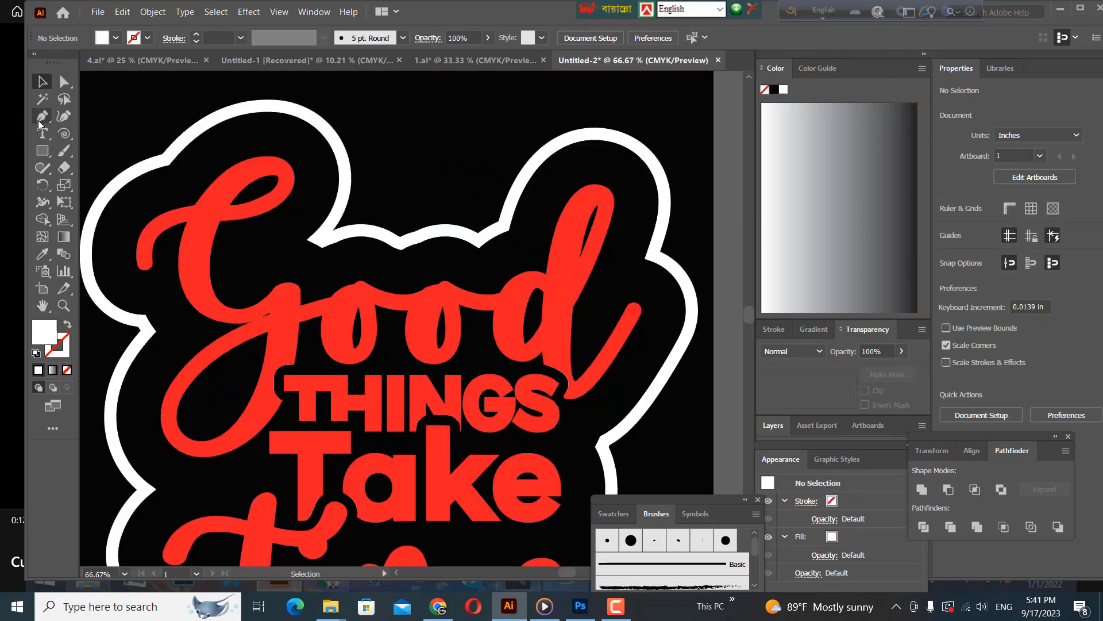
left_click(41, 116)
Draw a two-point curved arc above Good with no fill
left_click(357, 208)
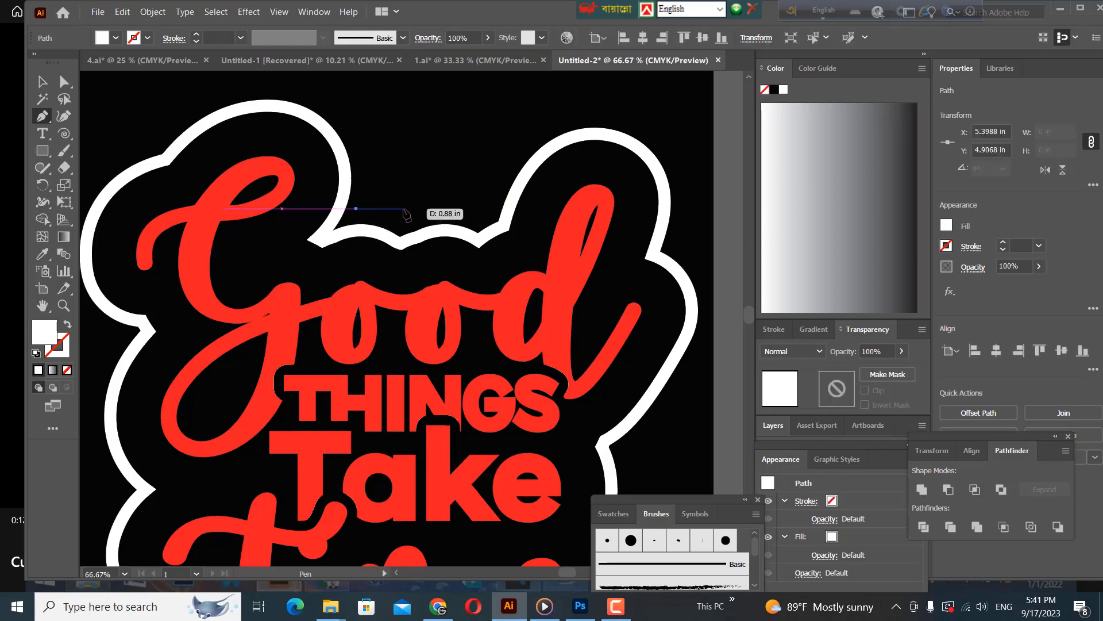
left_click_drag(405, 209, 429, 233)
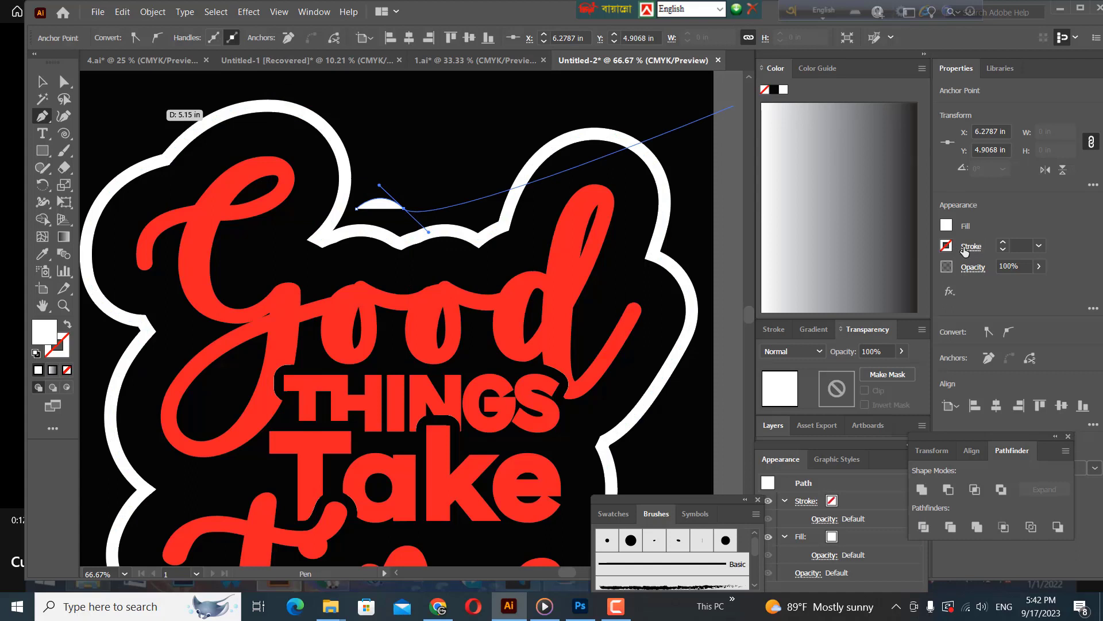
left_click(946, 226)
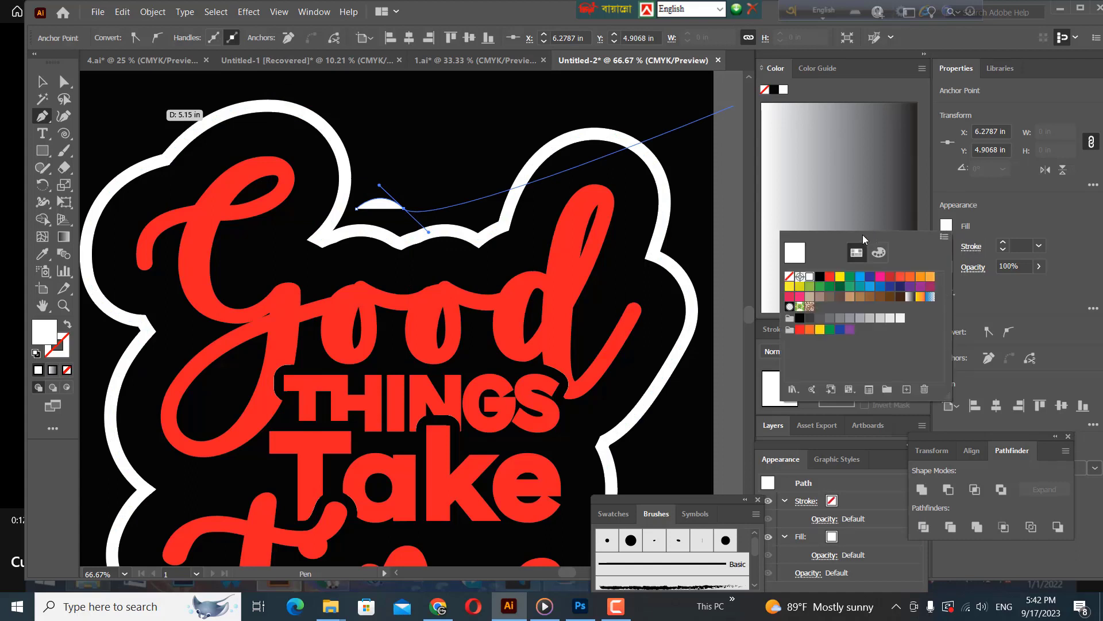
left_click(790, 276)
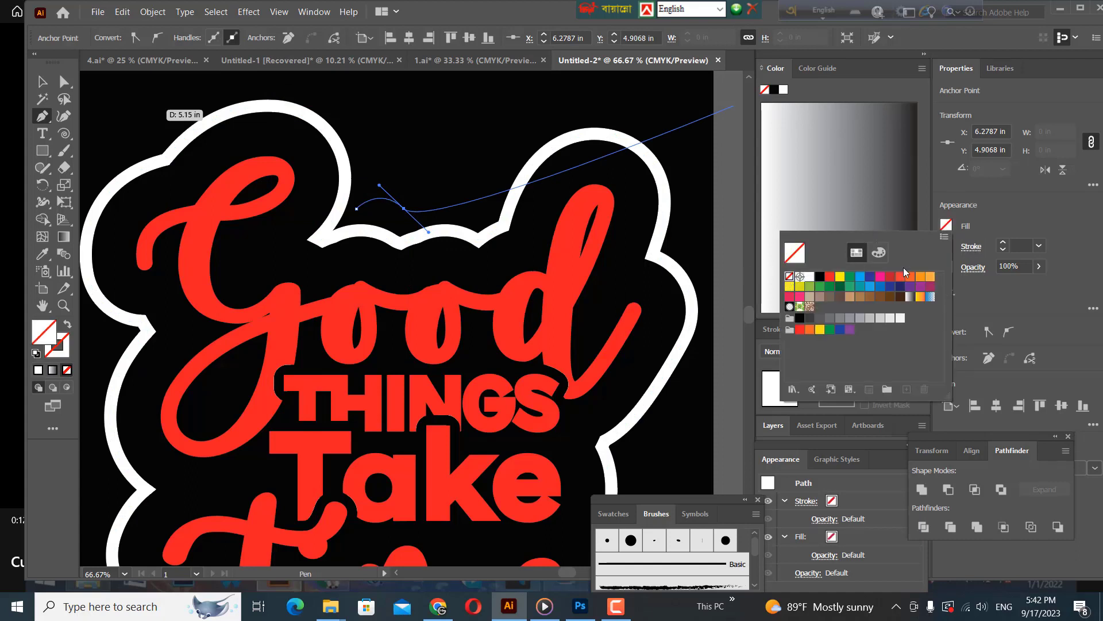
Give the arc a white 8 pt stroke and stretch its right end down
left_click(1005, 241)
left_click(1005, 241)
left_click(1005, 241)
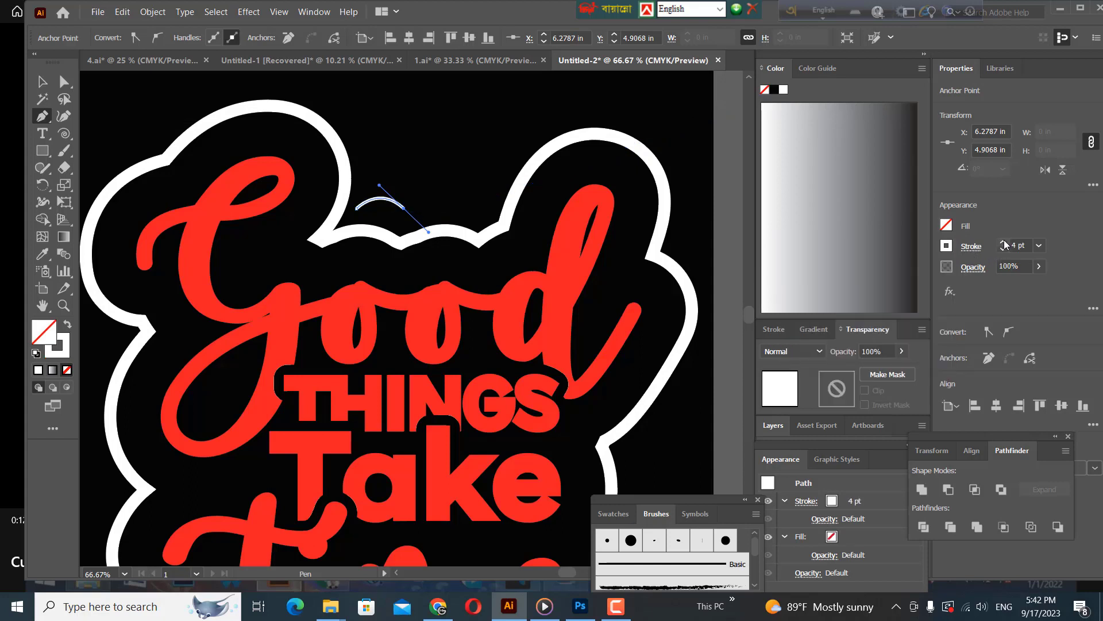
left_click(1003, 240)
left_click(1003, 243)
left_click(41, 83)
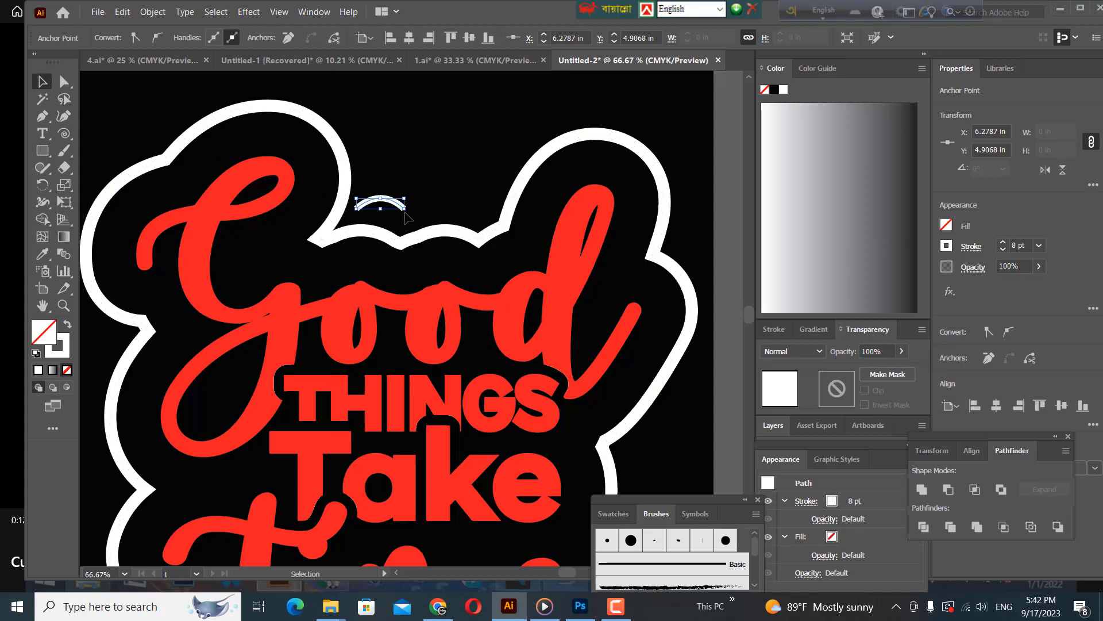
left_click_drag(404, 209, 409, 231)
Undo the arc reshape and give the arc a tapered stroke width profile
key("ctrl+z")
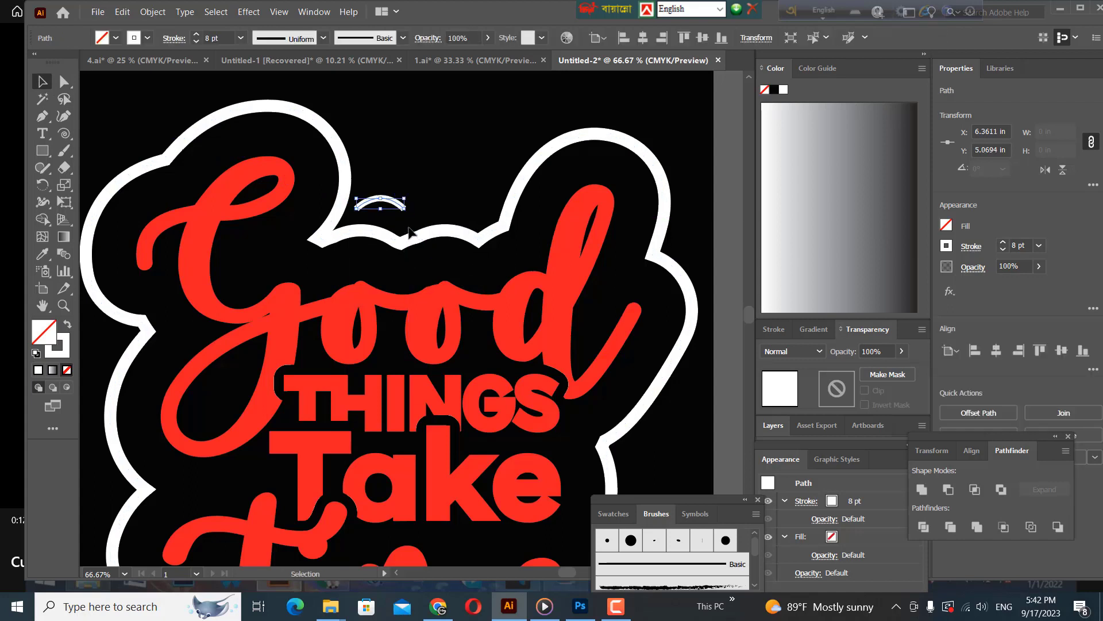
left_click(309, 41)
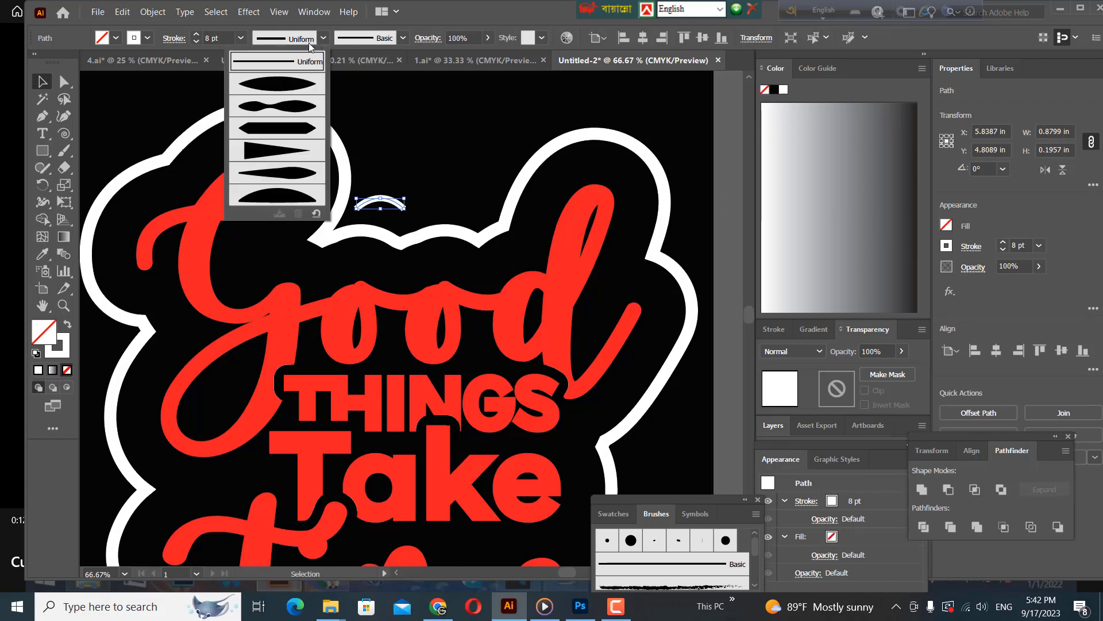
left_click(274, 93)
left_click(425, 198)
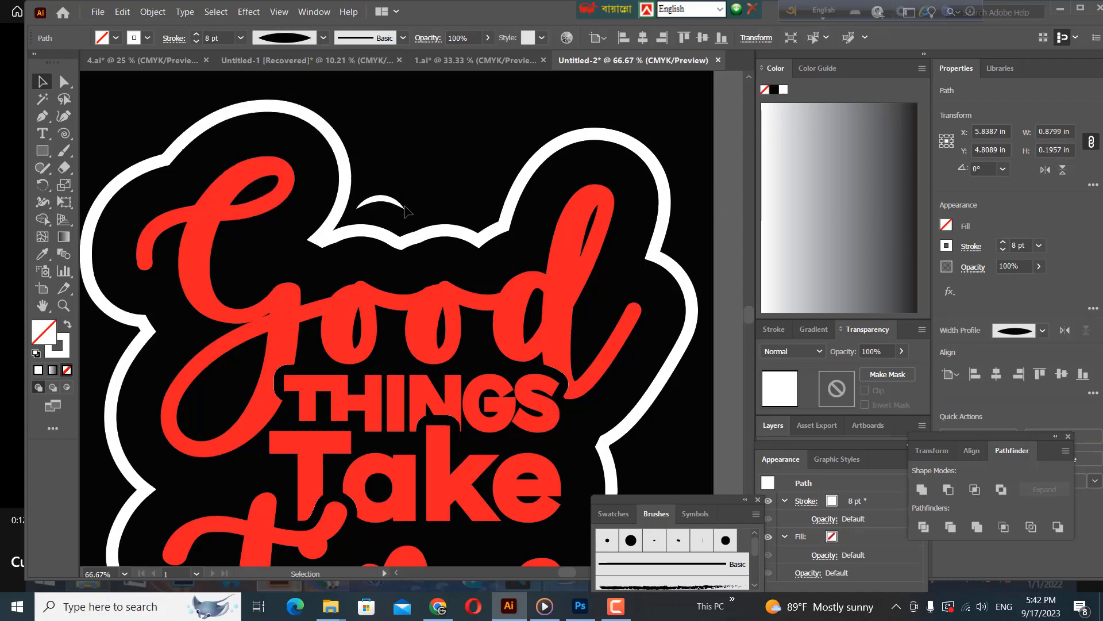
left_click(392, 205)
left_click(324, 38)
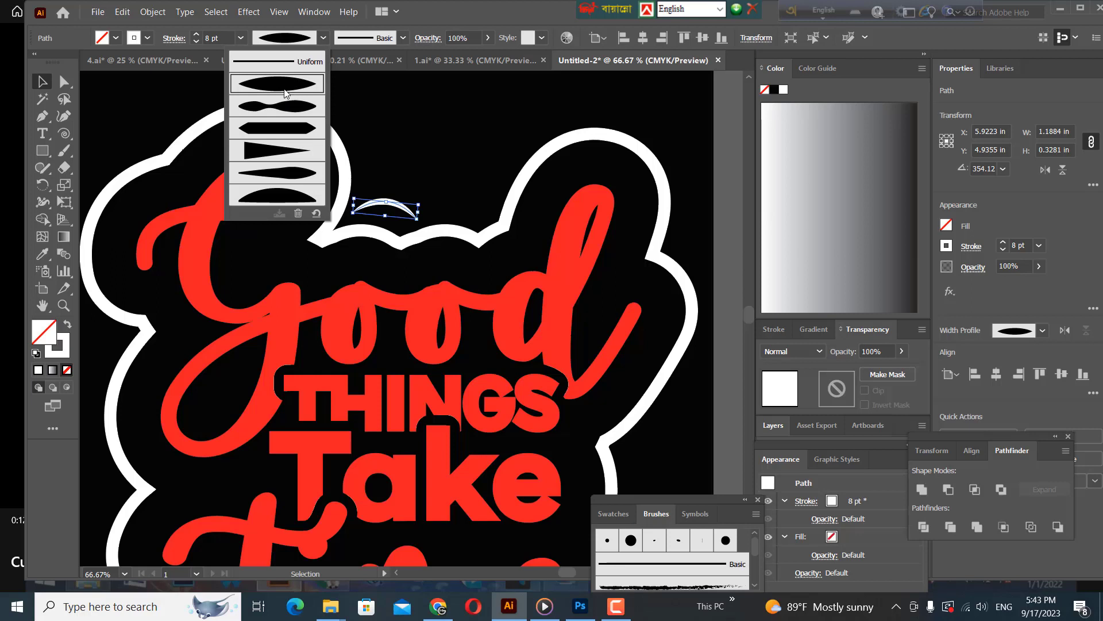
left_click(402, 181)
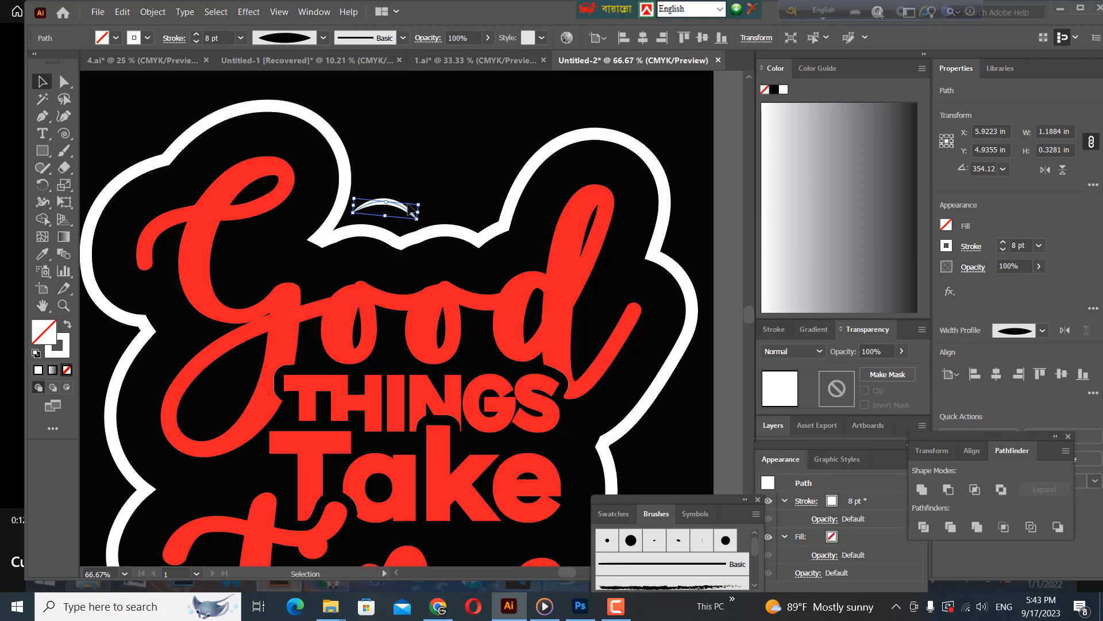
left_click(405, 202)
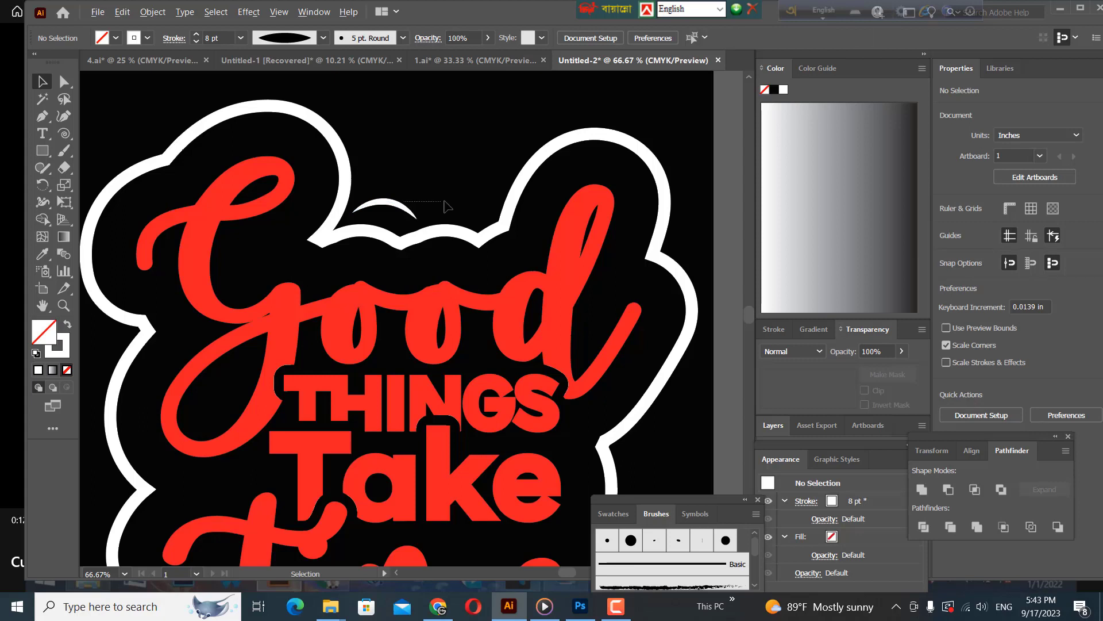
Place a copy of the arc to its right and nudge both arcs into position
left_click_drag(401, 206, 451, 208)
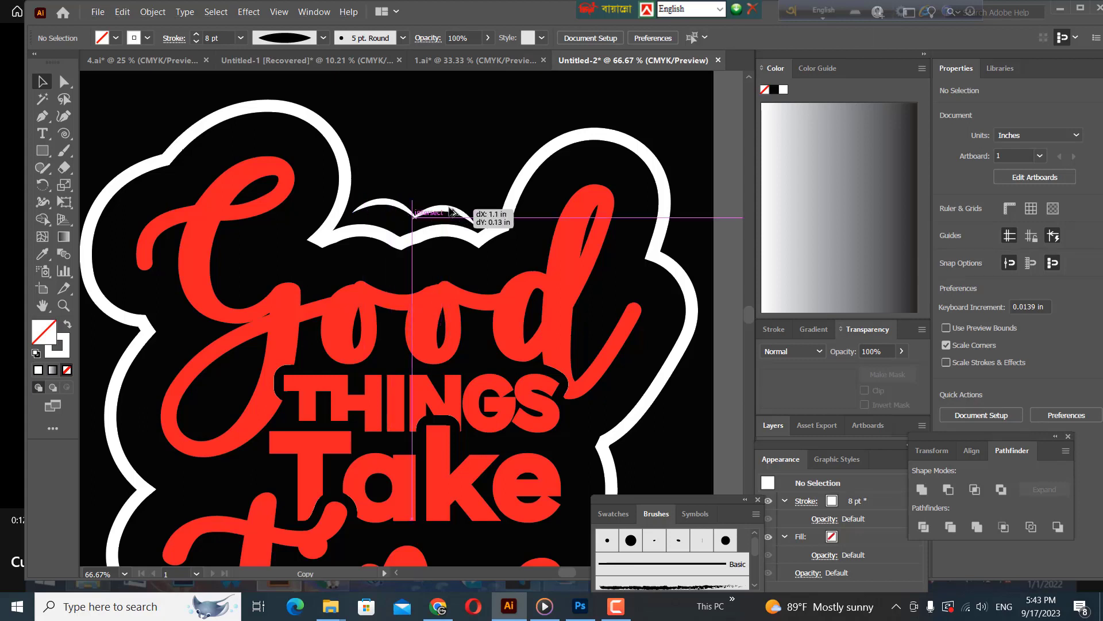
left_click_drag(450, 208, 453, 209)
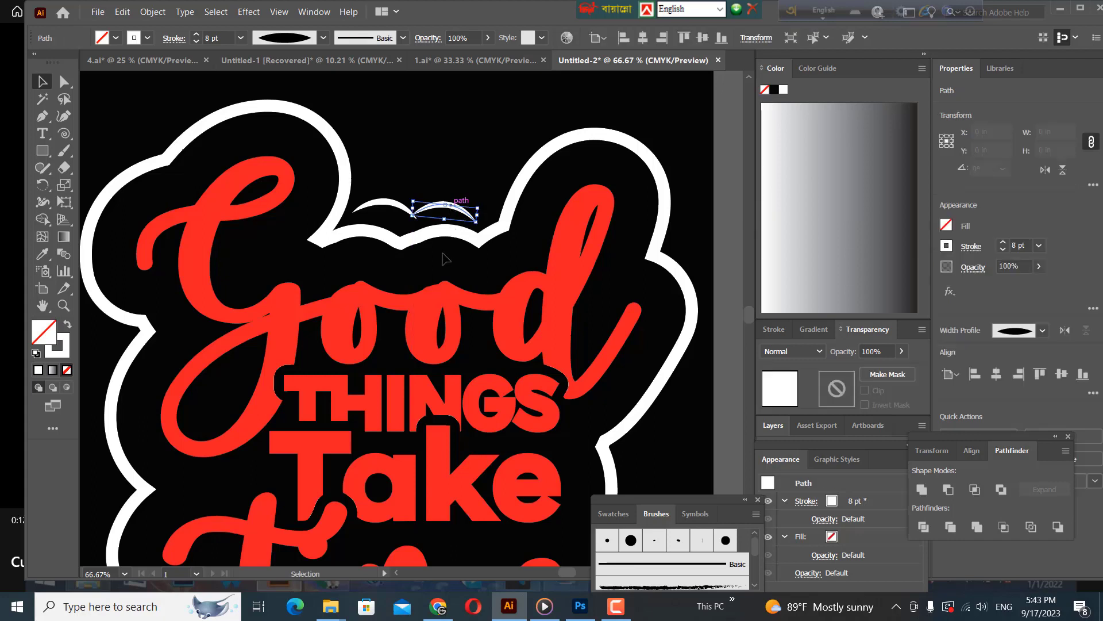
key("Right")
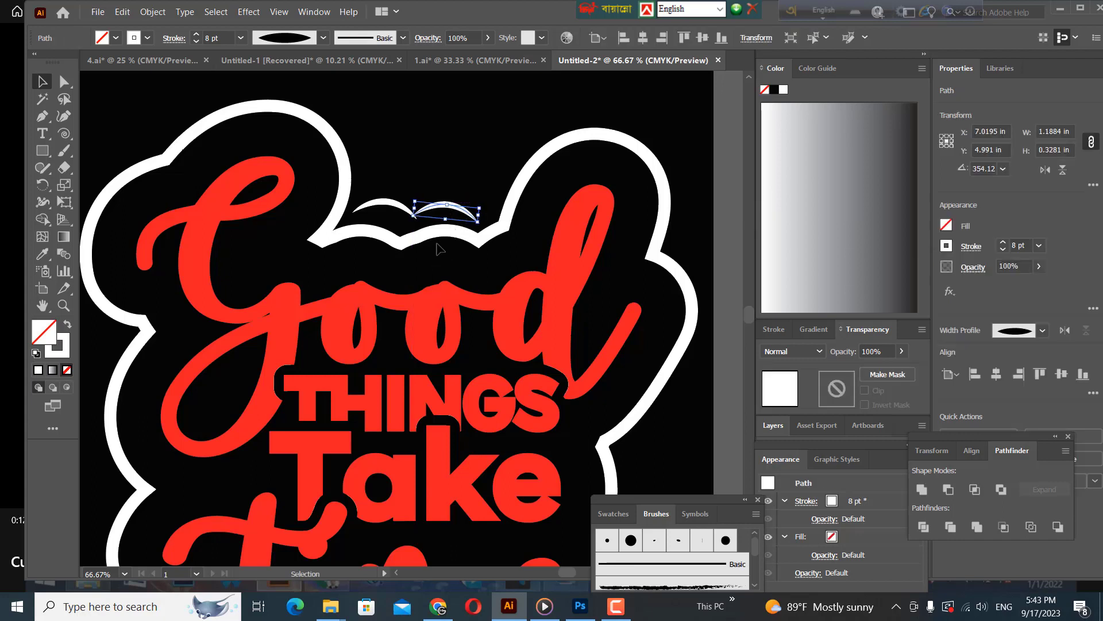
key("Right")
key("Right")
key("Down")
key("Down")
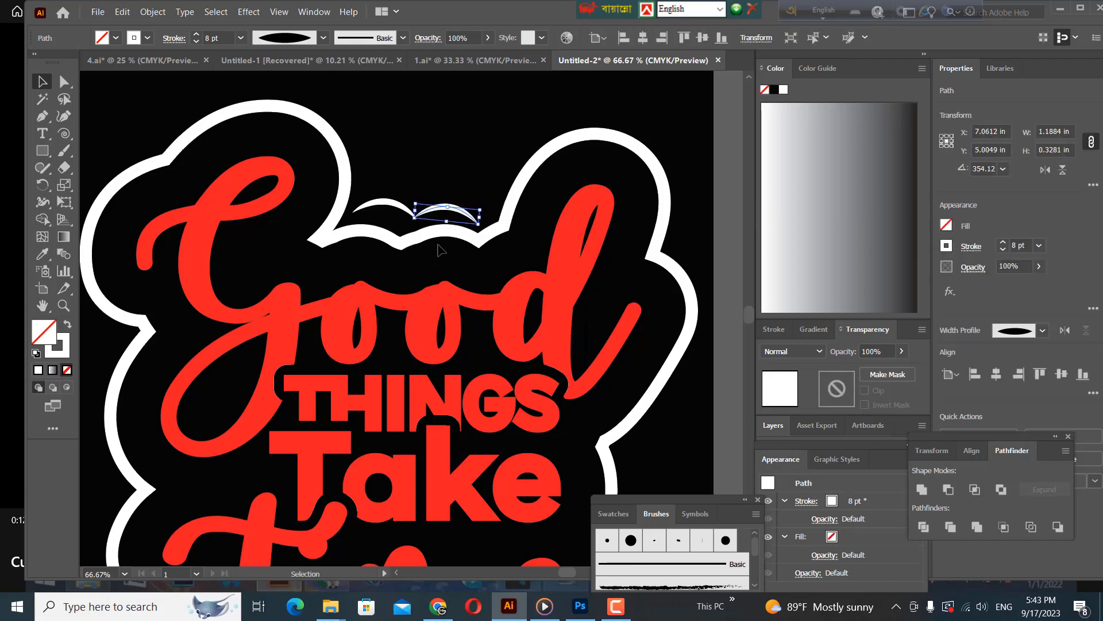
key("Down")
left_click(434, 178)
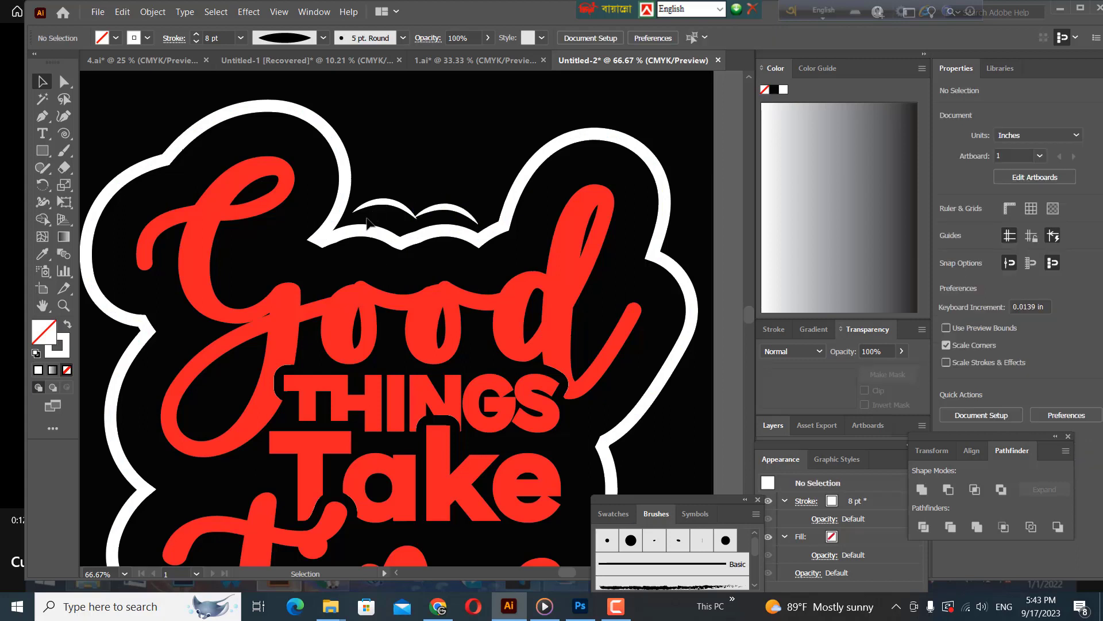
left_click(444, 216)
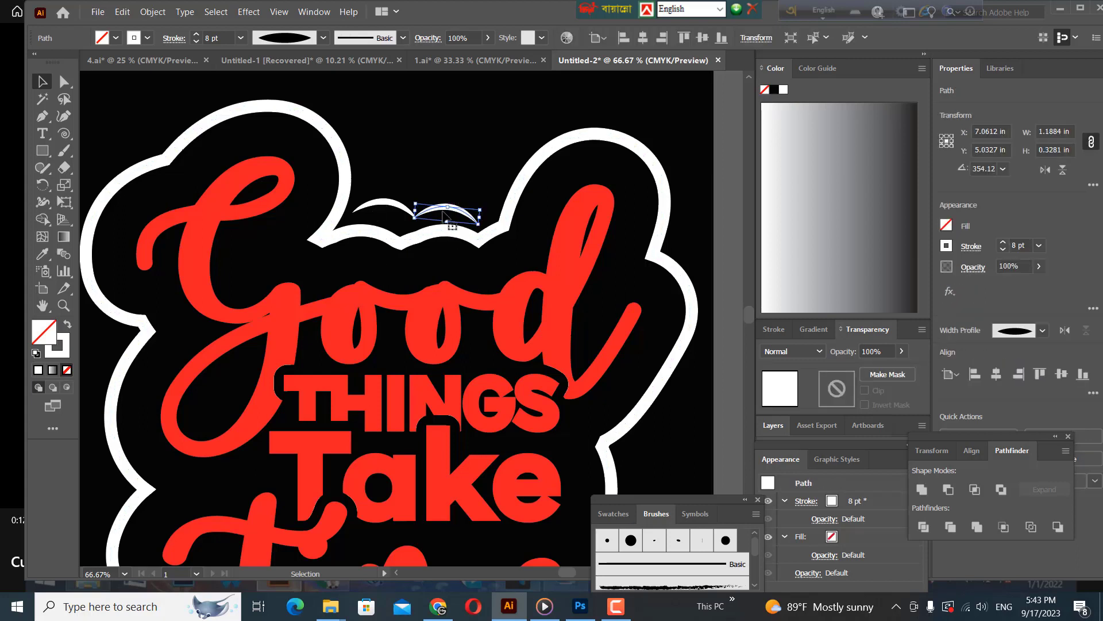
key("Up")
key("Up")
key("Up")
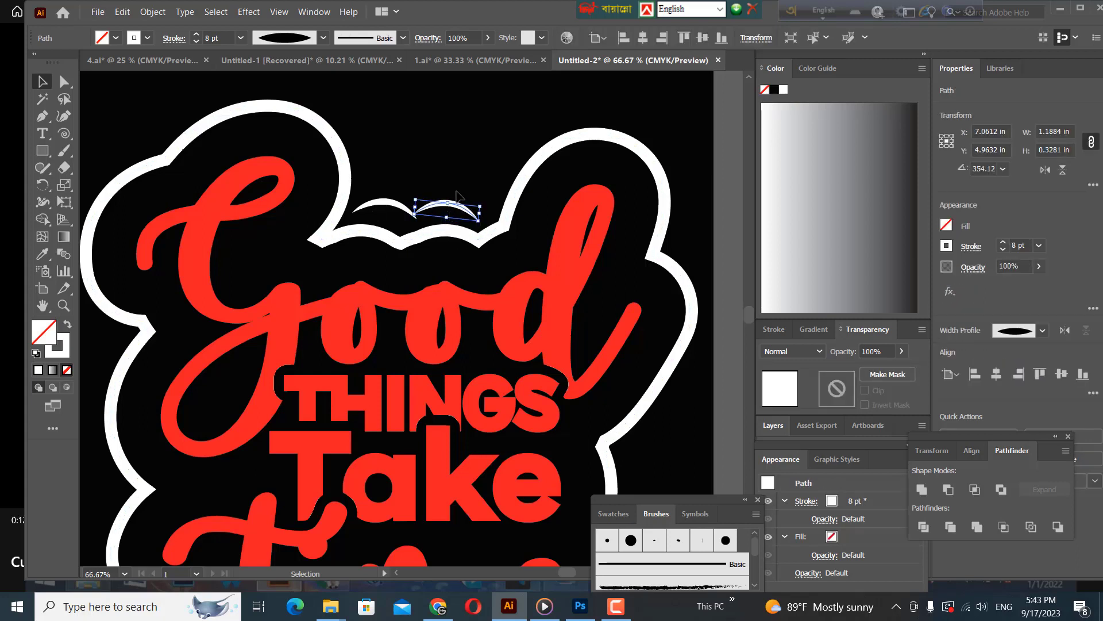
left_click(458, 191)
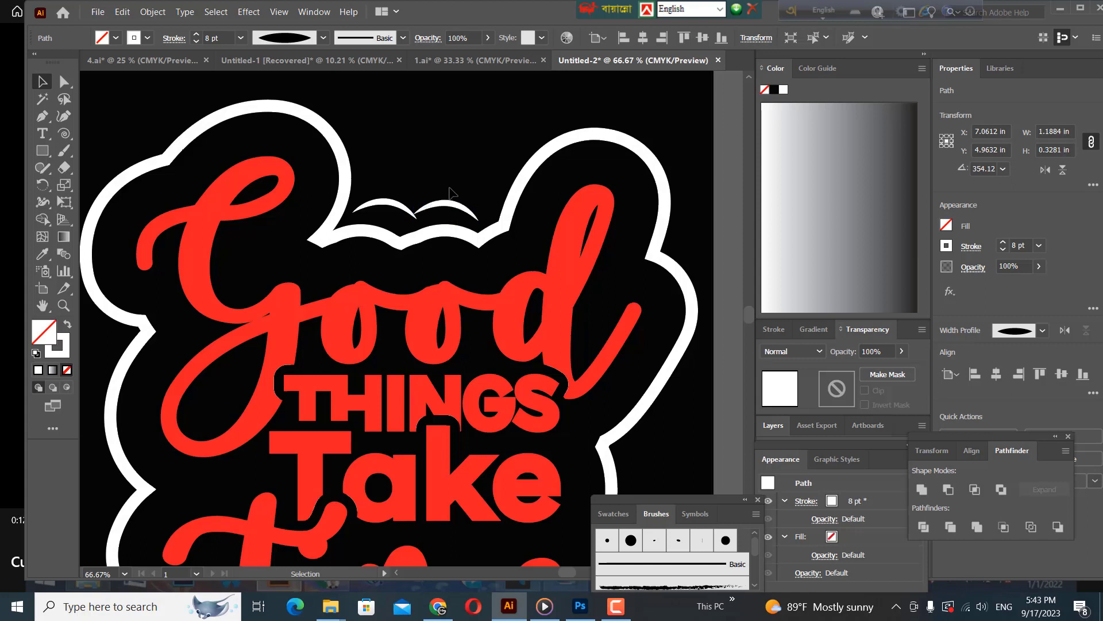
left_click(417, 217)
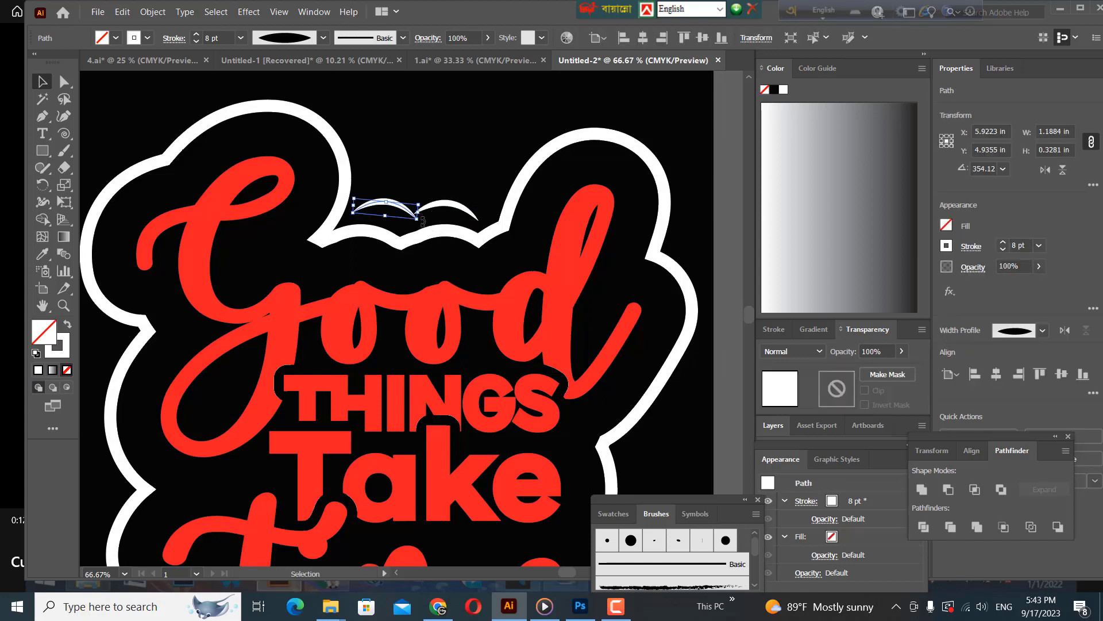
left_click_drag(422, 220, 426, 216)
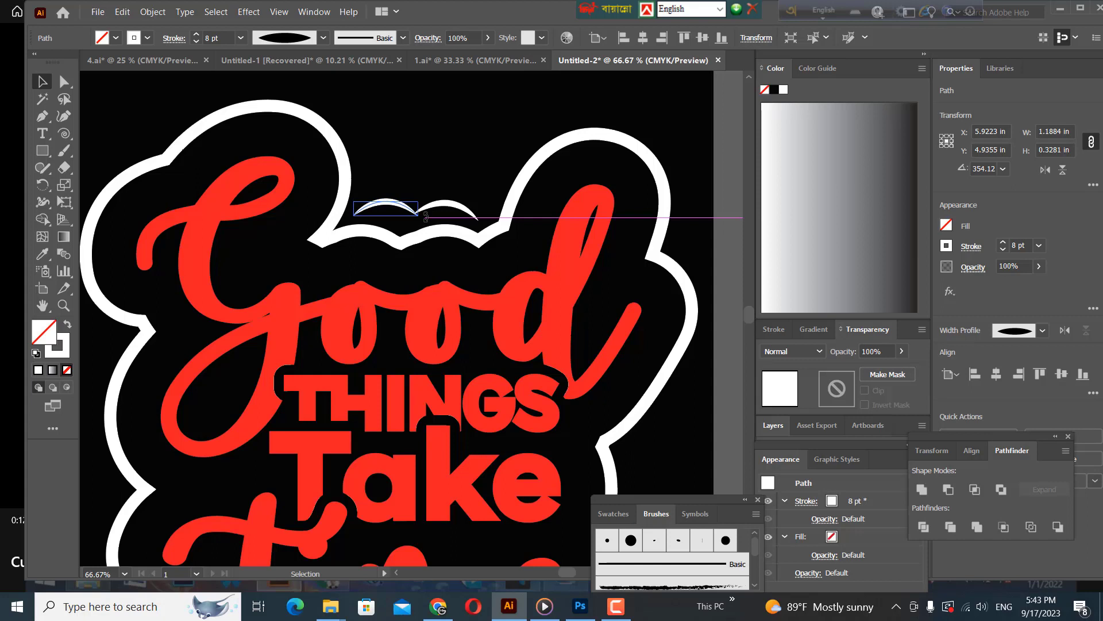
left_click(404, 215)
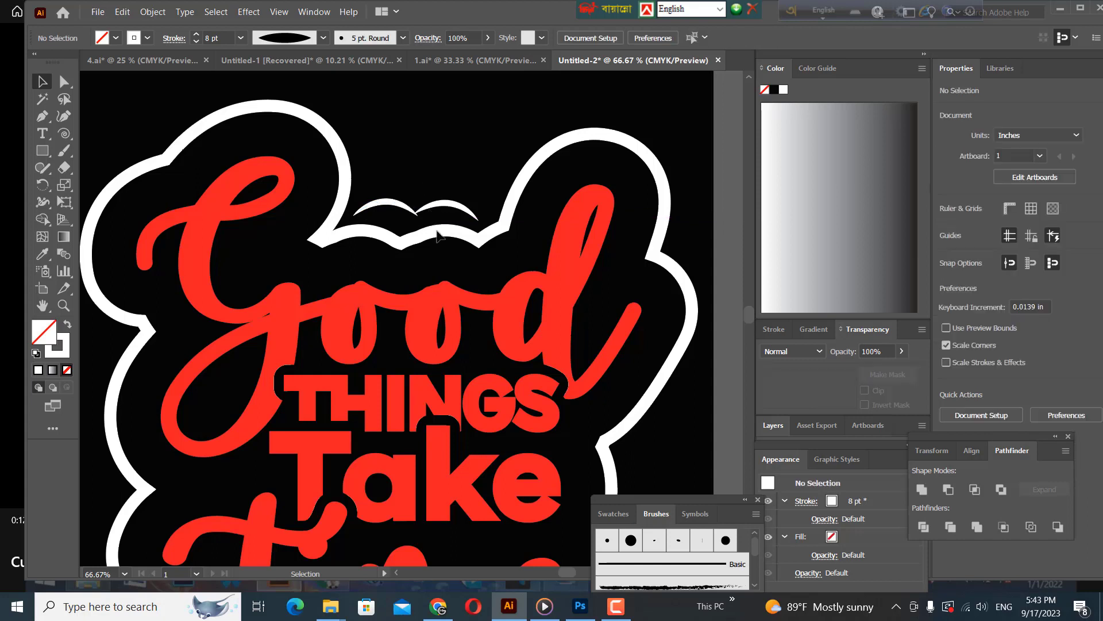
Group the left and right white highlight arcs with Ctrl+G
left_click(394, 203)
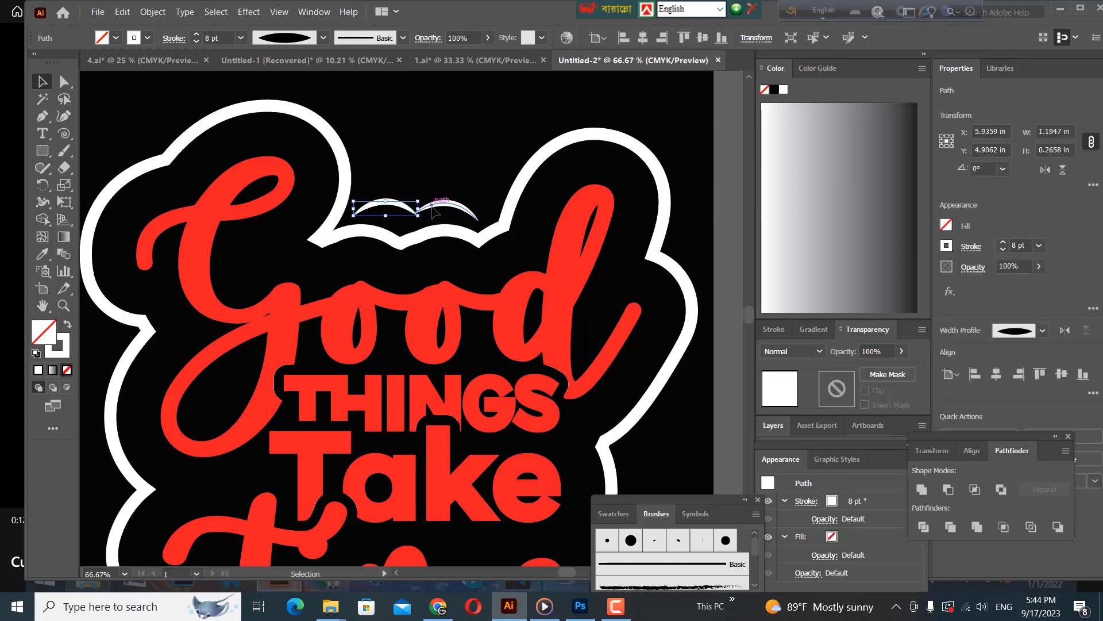
left_click(433, 208)
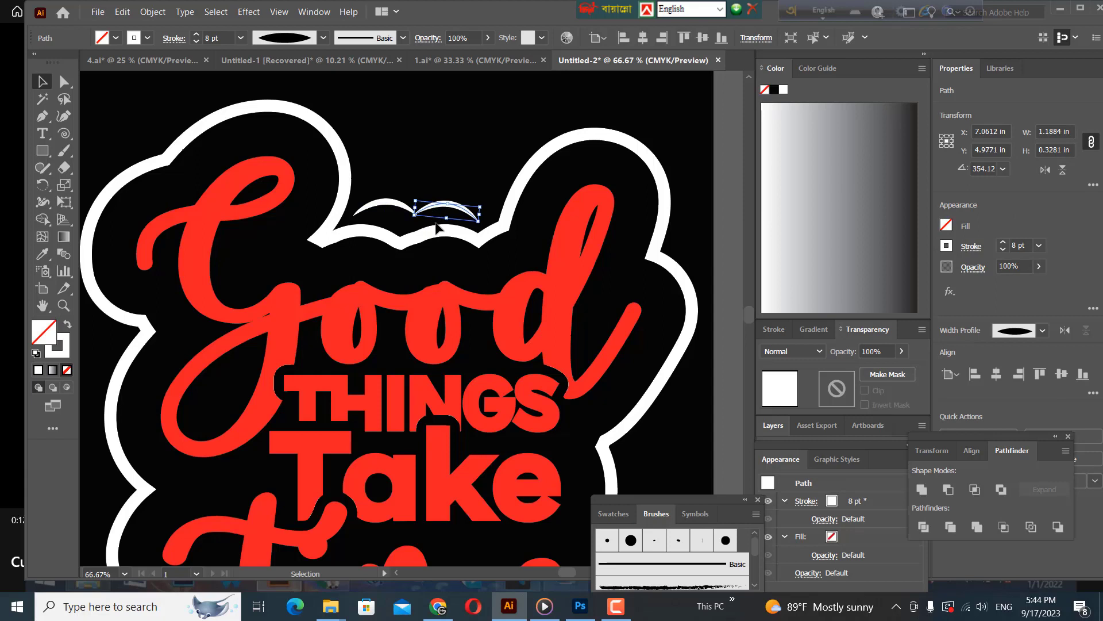
left_click(395, 210, "shift")
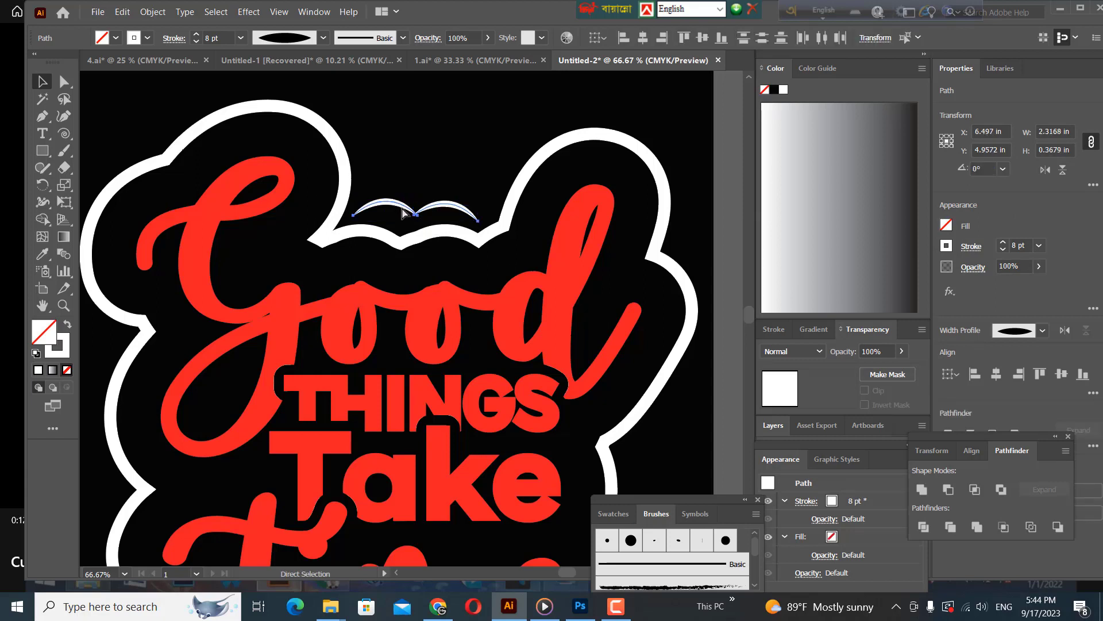
key("ctrl+g")
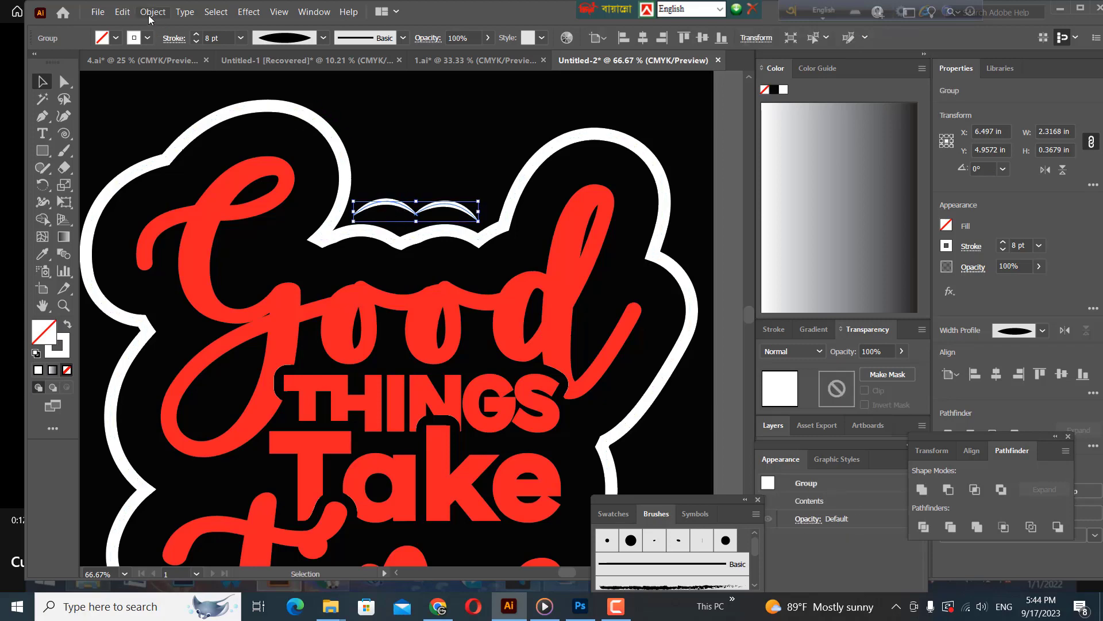
Expand the arc group's appearance into solid white filled shapes
left_click(150, 12)
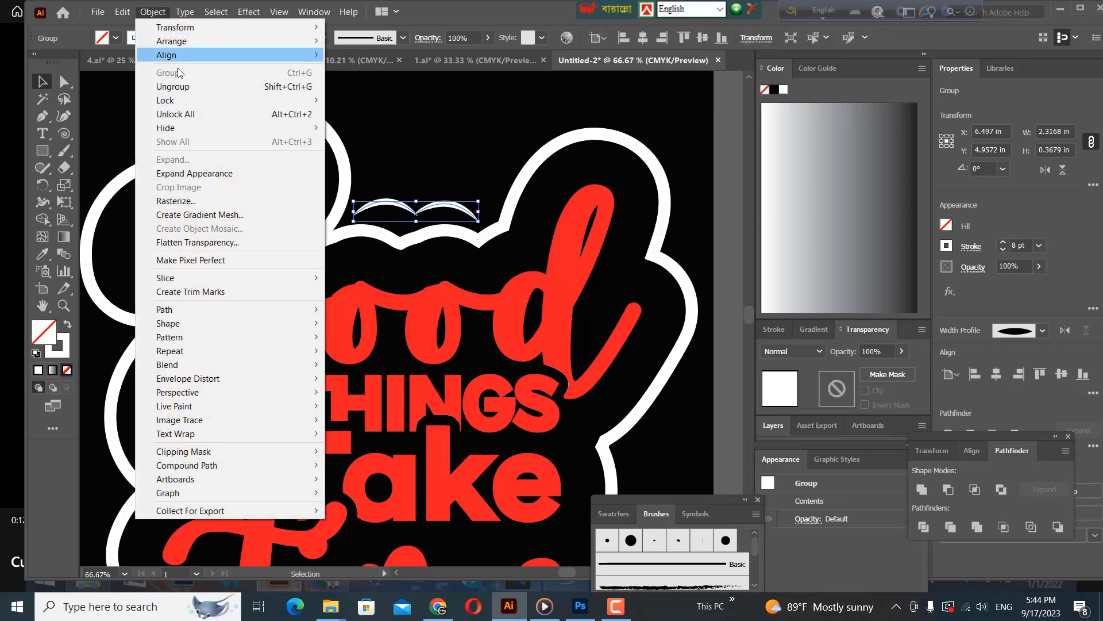
left_click(191, 173)
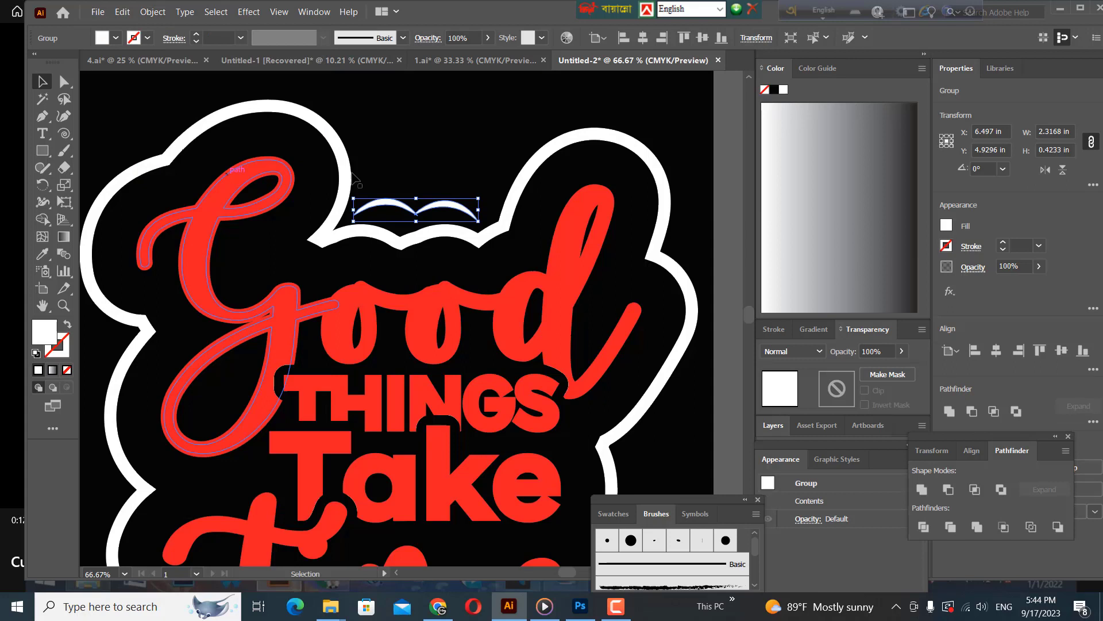
left_click(419, 161)
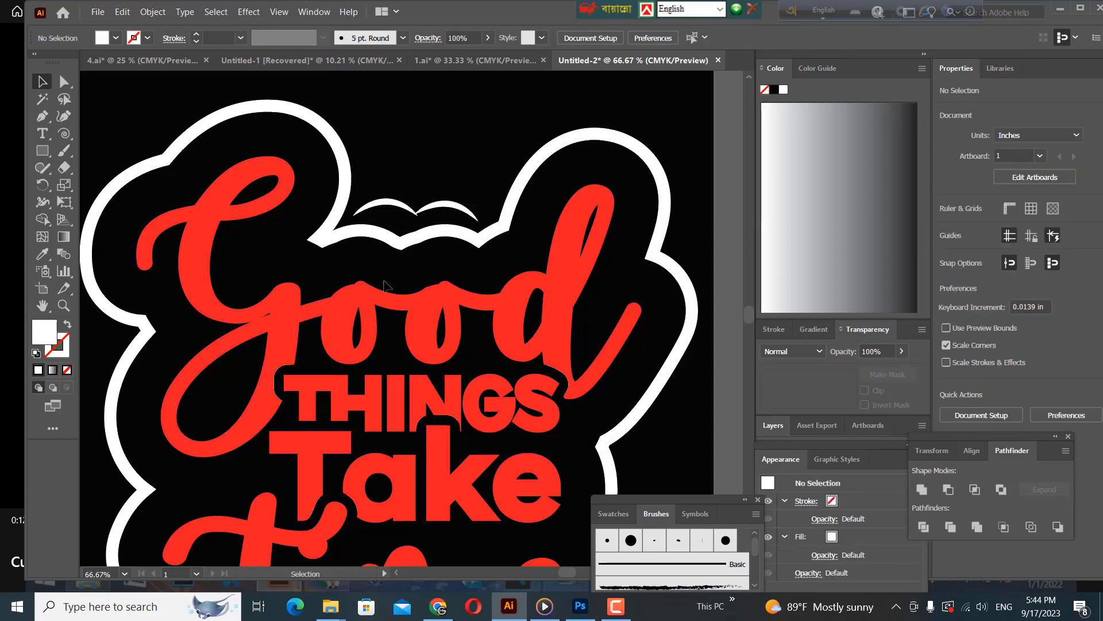
Select the red lettering group and zoom out to see the whole sticker
scroll(533, 306, "down", 1)
scroll(528, 306, "down", 1)
scroll(523, 307, "down", 1)
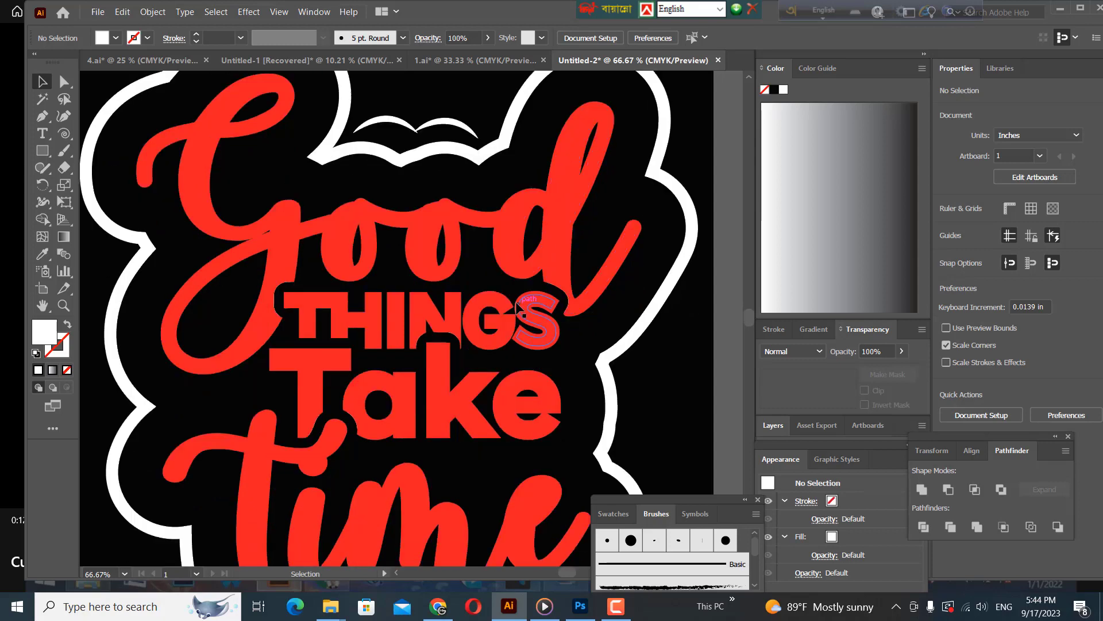
scroll(517, 309, "down", 1)
scroll(514, 303, "down", 2)
scroll(517, 302, "down", 1)
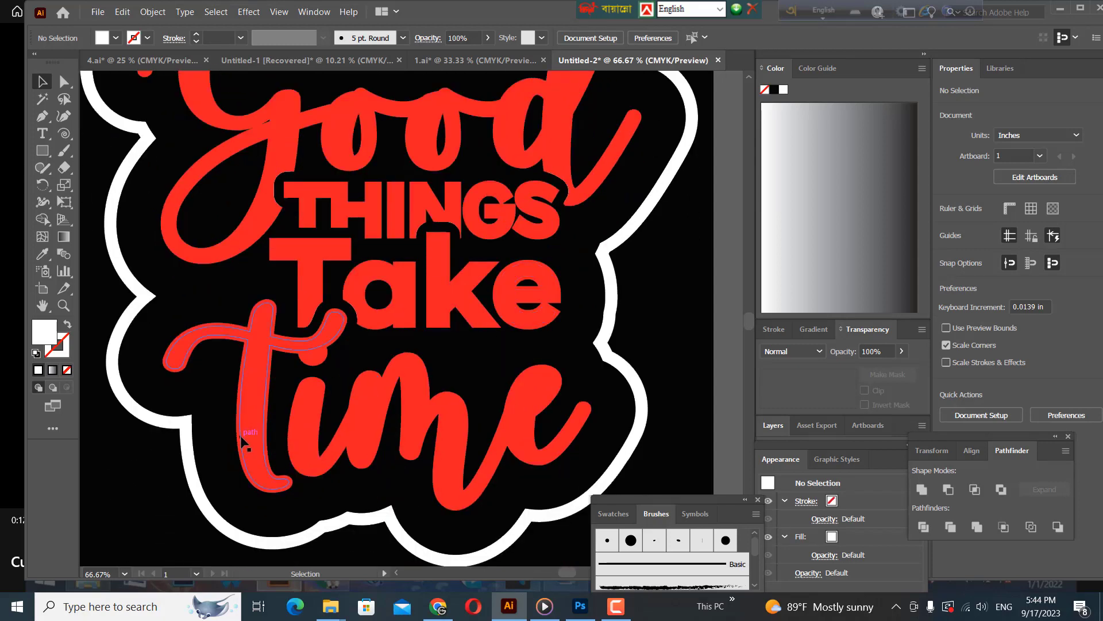
left_click(312, 360)
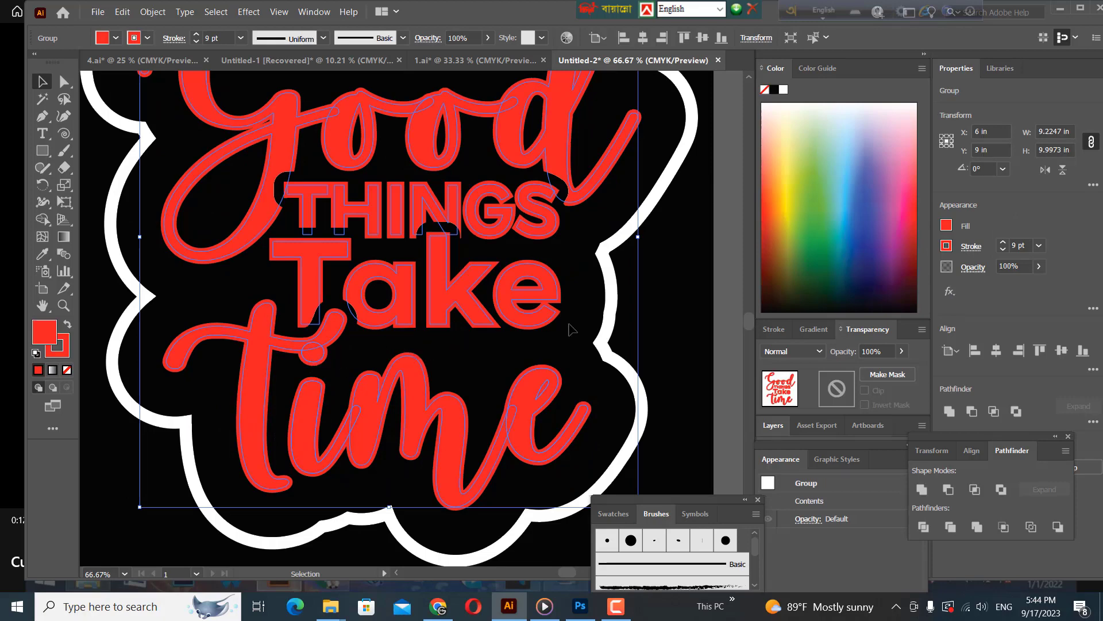
key("ctrl+minus")
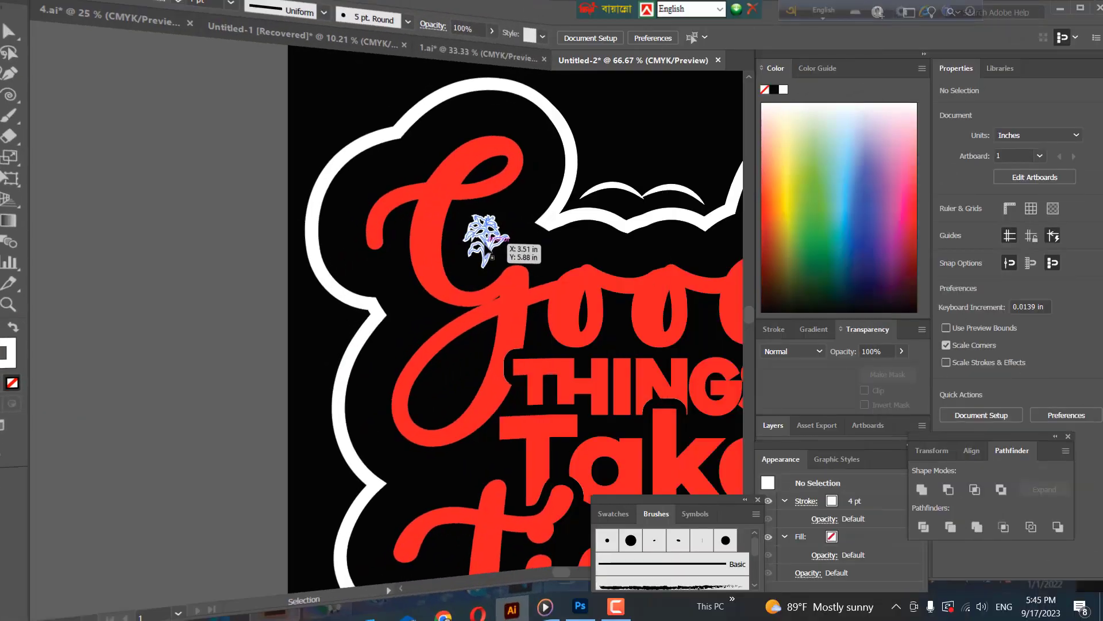
Duplicate the white flower ornament beside Take and up beside THINGS
left_click_drag(483, 253, 452, 386)
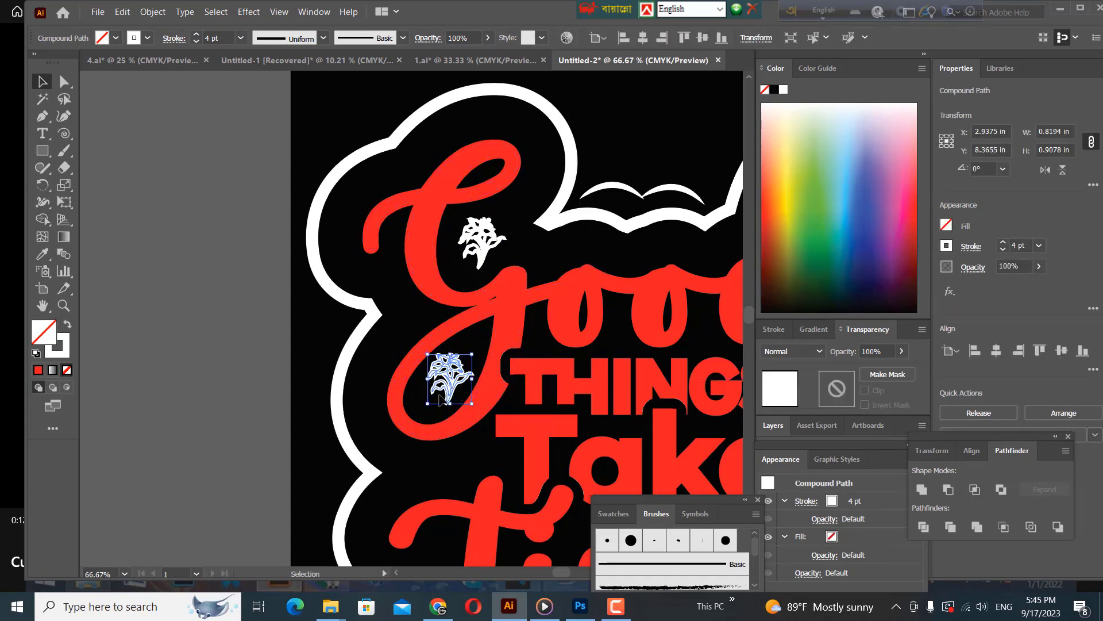
left_click_drag(448, 402, 457, 486)
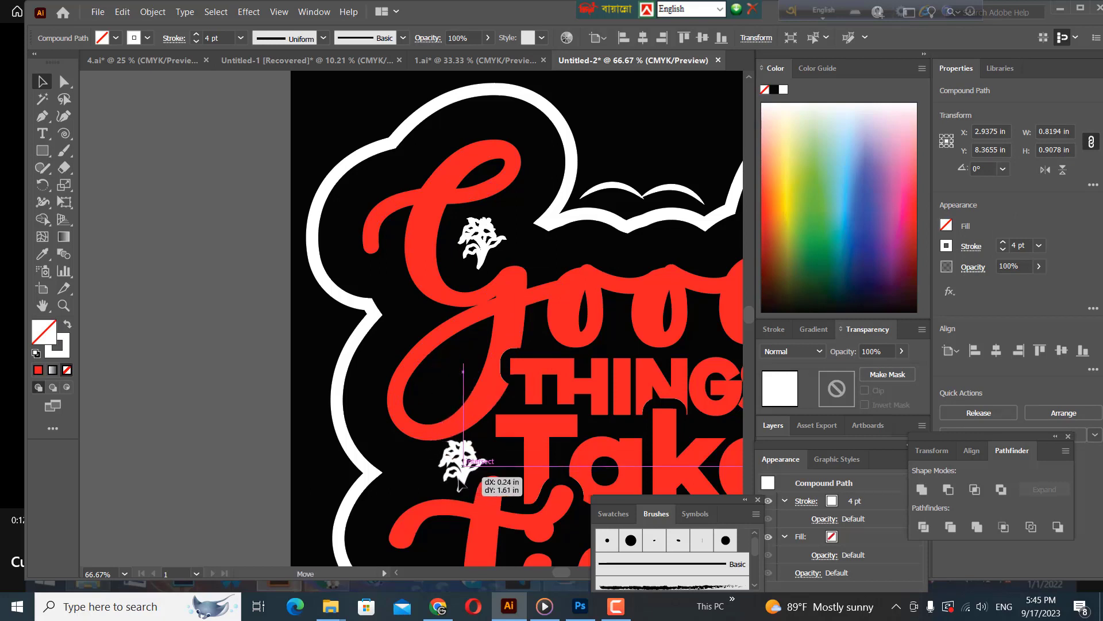
left_click_drag(457, 485, 458, 486)
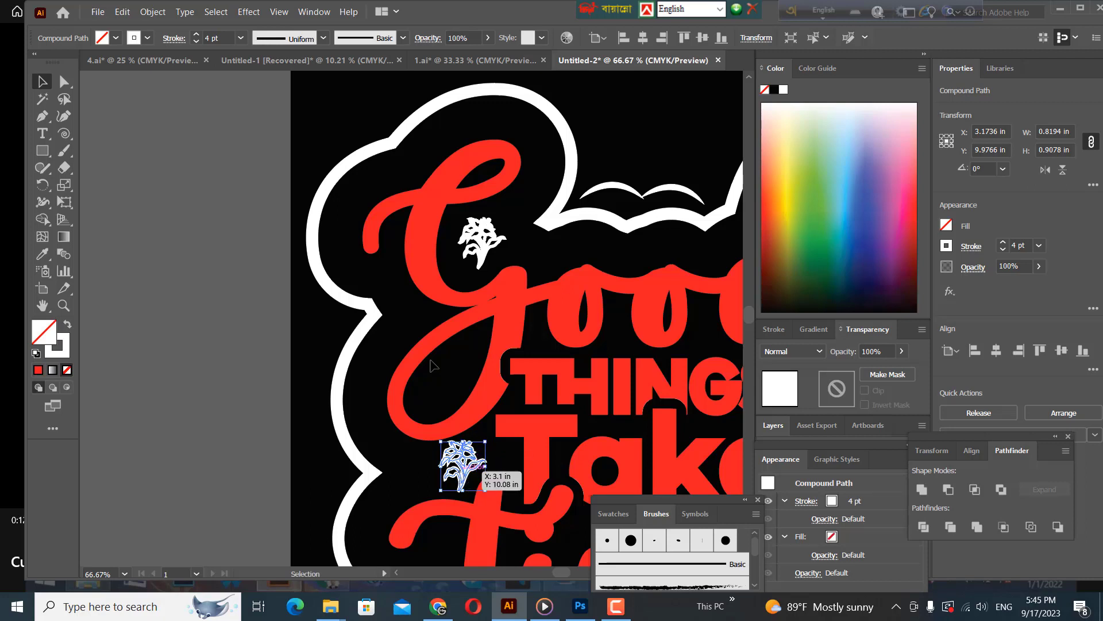
left_click_drag(468, 465, 452, 376)
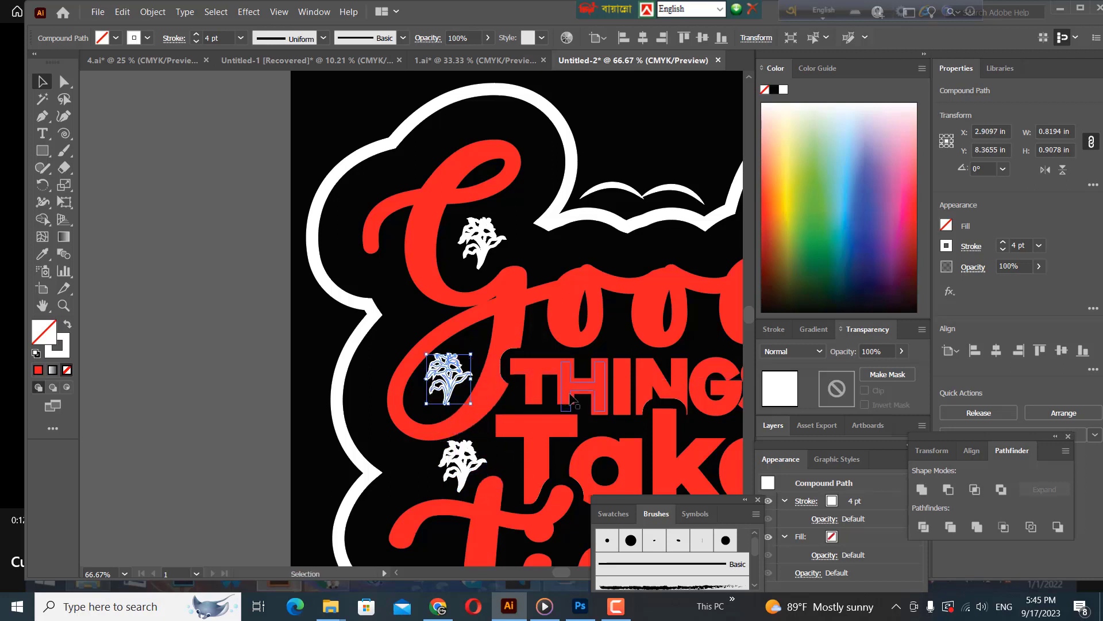
Add flower copies beside the d and on the word time, then zoom out
left_click_drag(595, 380, 384, 402)
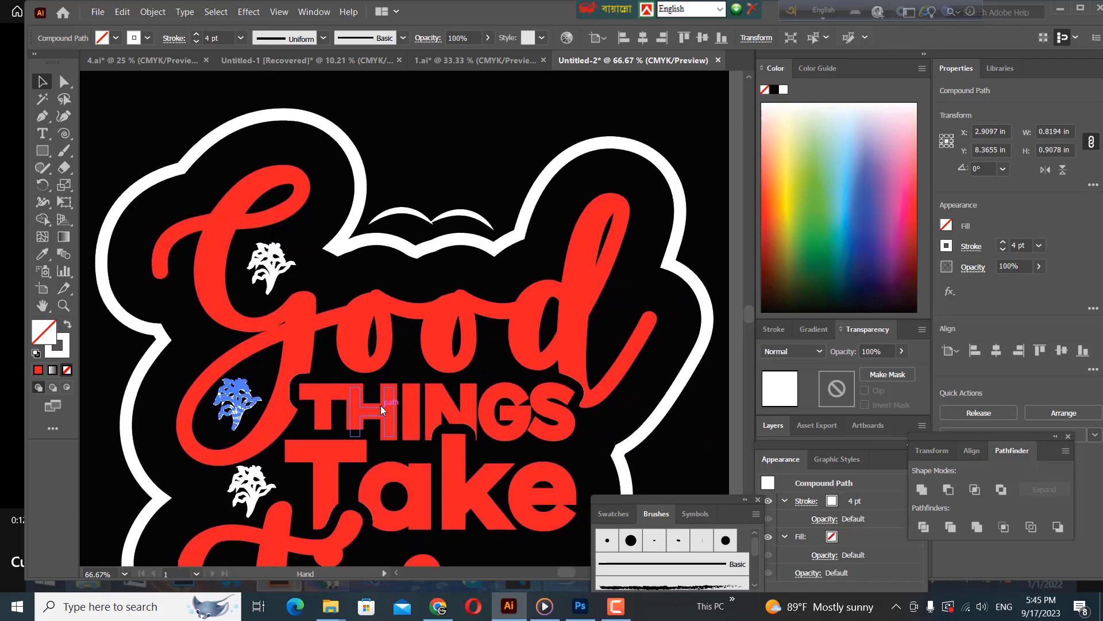
left_click_drag(269, 265, 577, 277)
key("ctrl+z")
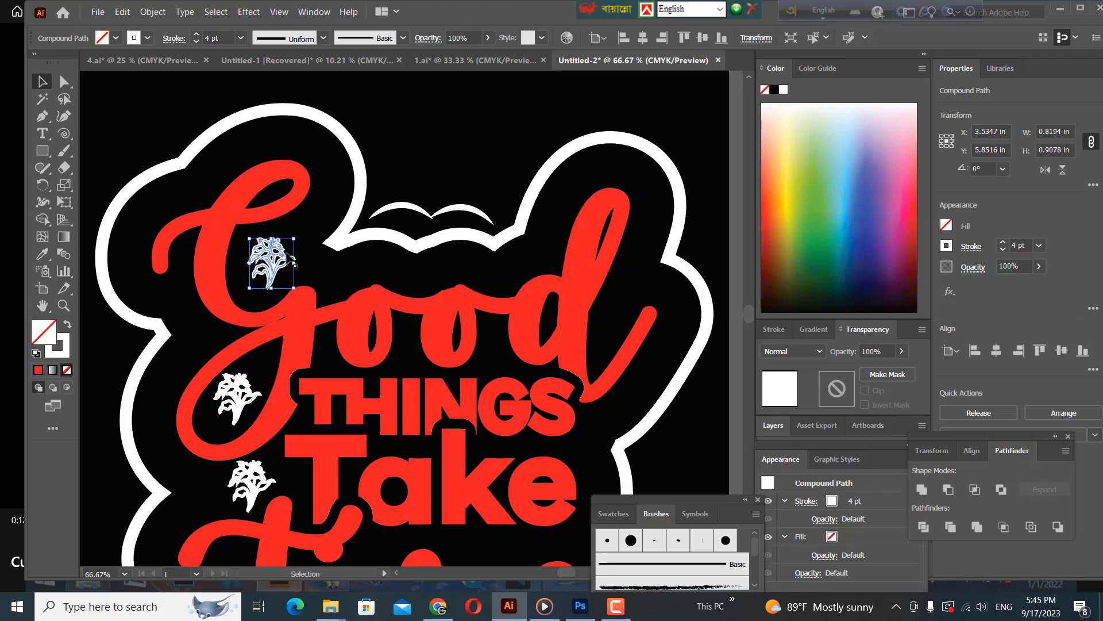
mouse_move(285, 278)
left_mouse_down()
mouse_move(644, 293)
mouse_move(597, 442)
left_mouse_up()
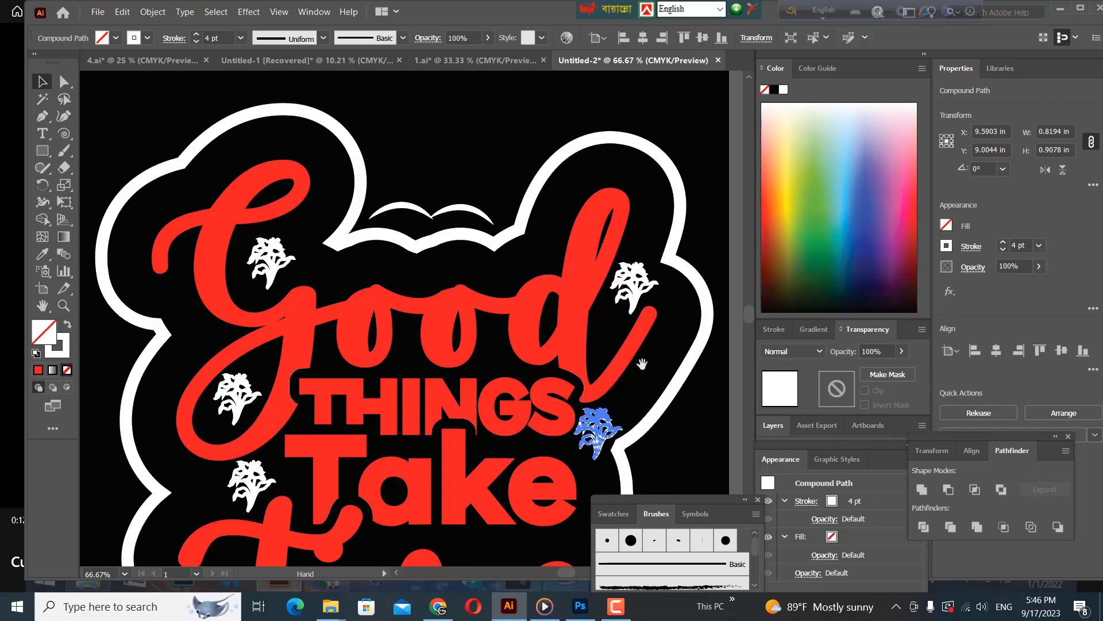
scroll(595, 425, "down", 4)
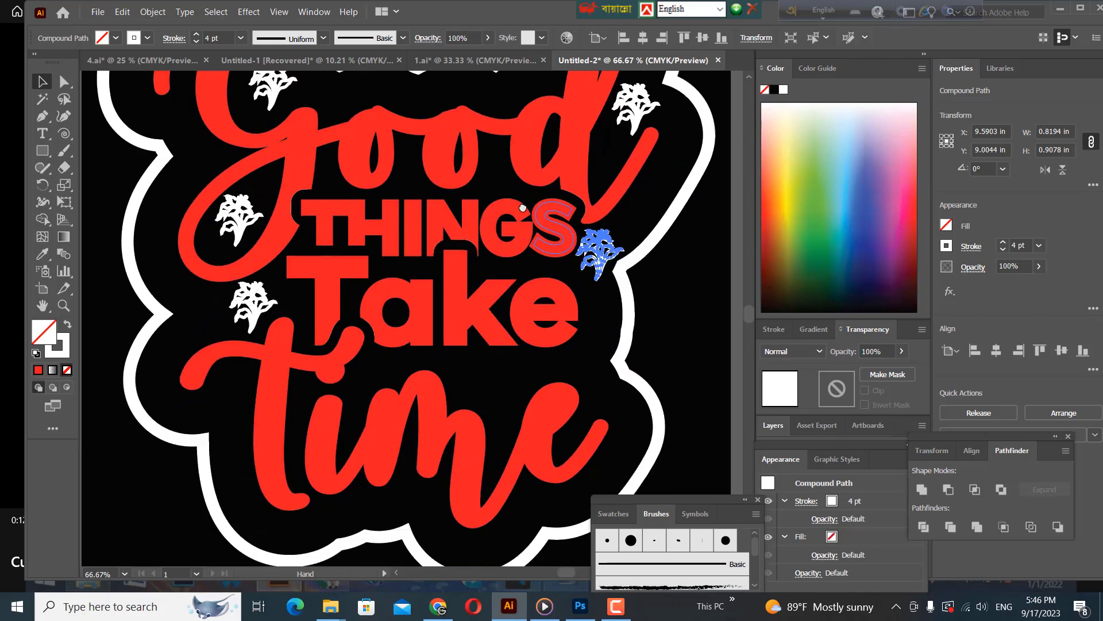
scroll(603, 270, "down", 1)
left_click_drag(595, 208, 504, 348)
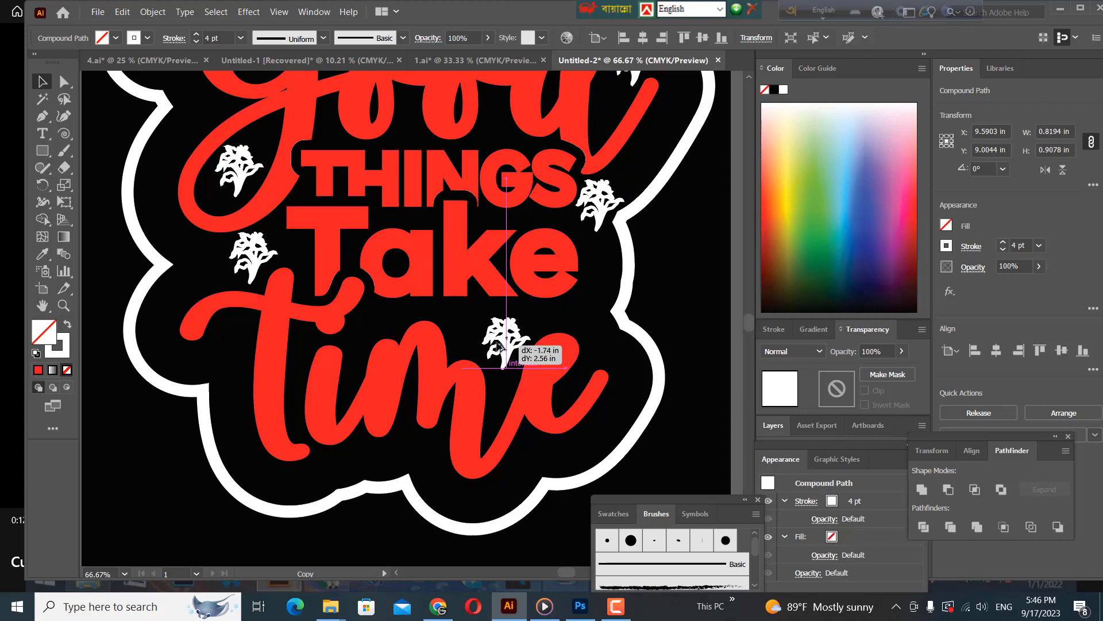
left_click_drag(504, 348, 499, 349)
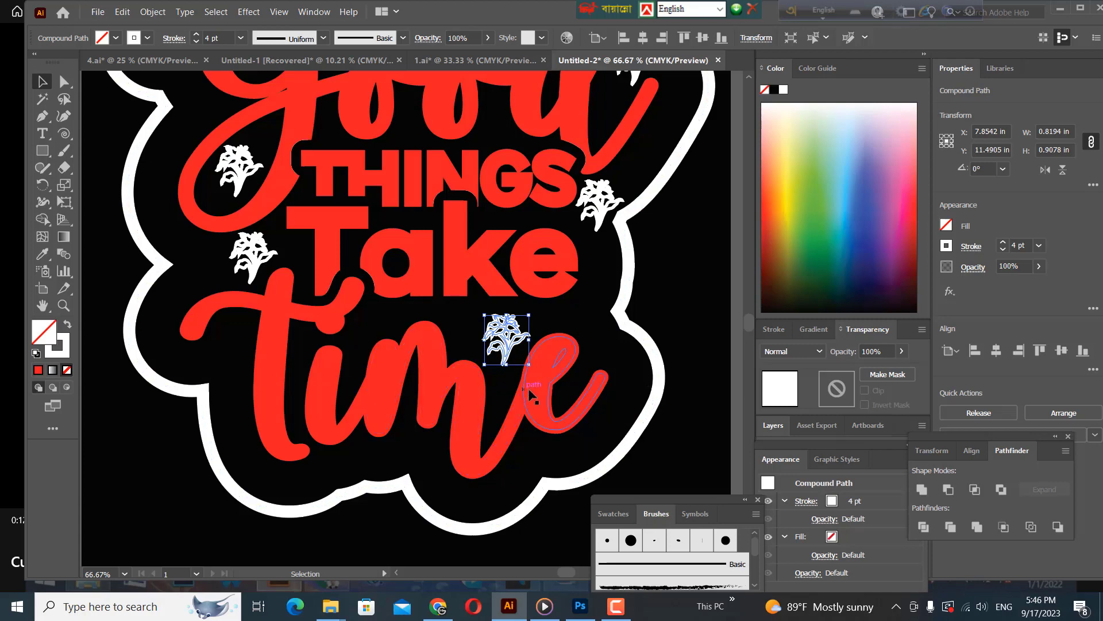
key("ctrl+minus")
key("ctrl+minus")
key("ctrl+minus")
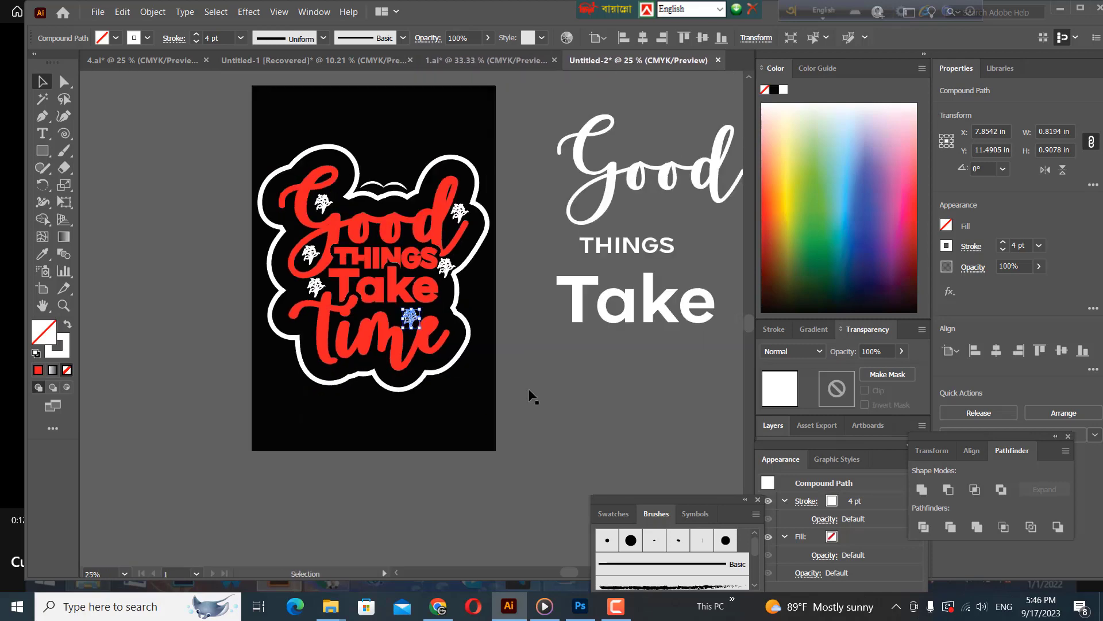
Marquee-select all the sticker artwork and group it
left_click(556, 385)
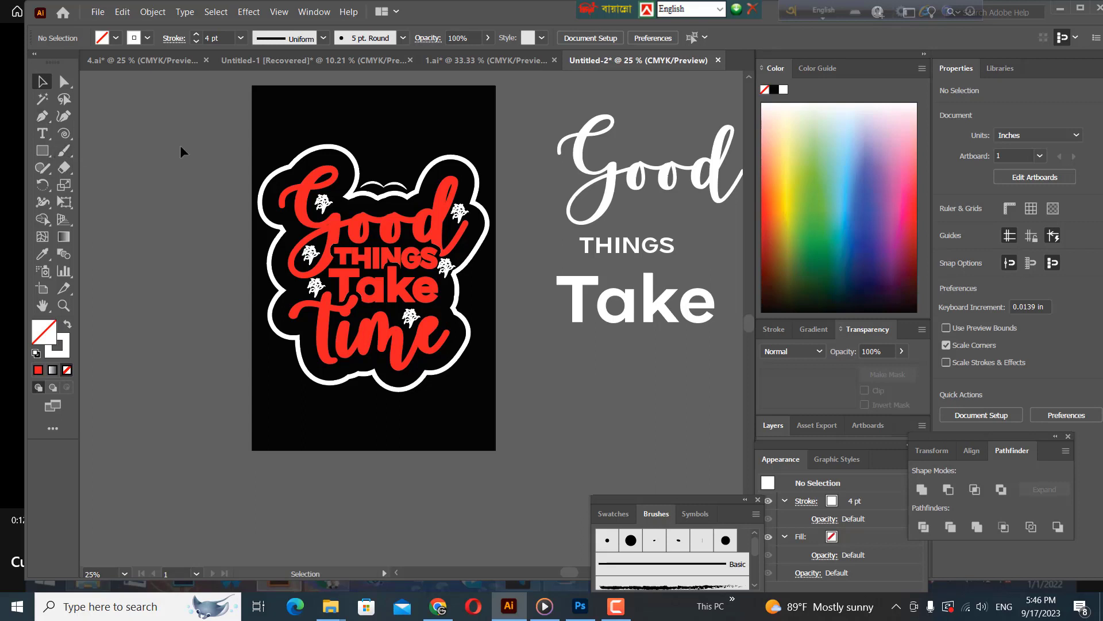
left_click_drag(275, 150, 443, 402)
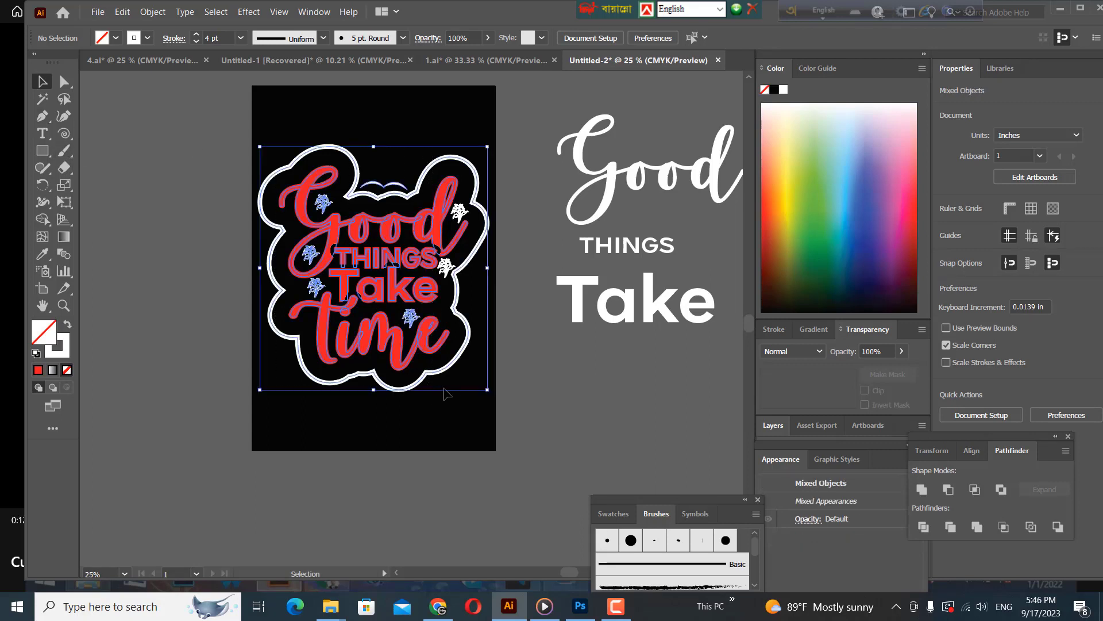
right_click(381, 235)
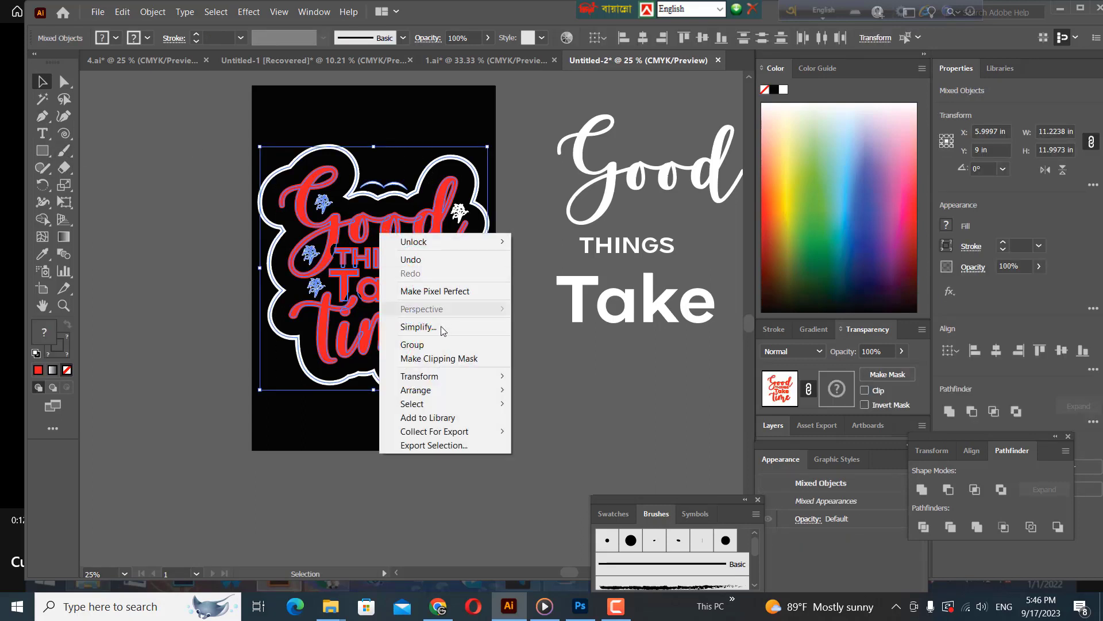
left_click(412, 345)
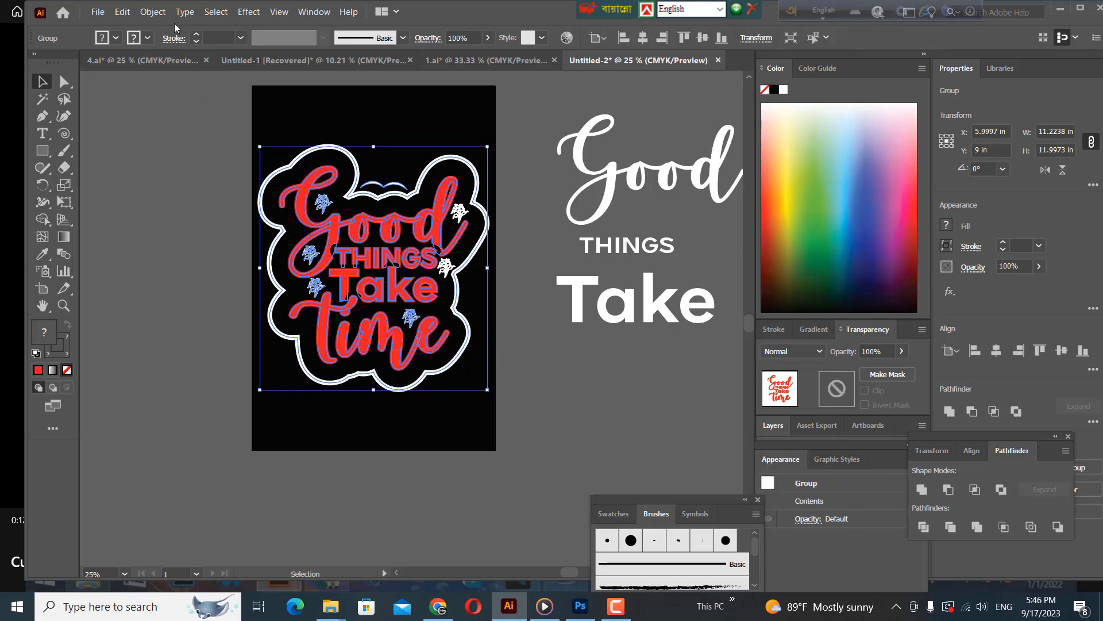
Expand the grouped sticker's fill and stroke into flat shapes
left_click(153, 11)
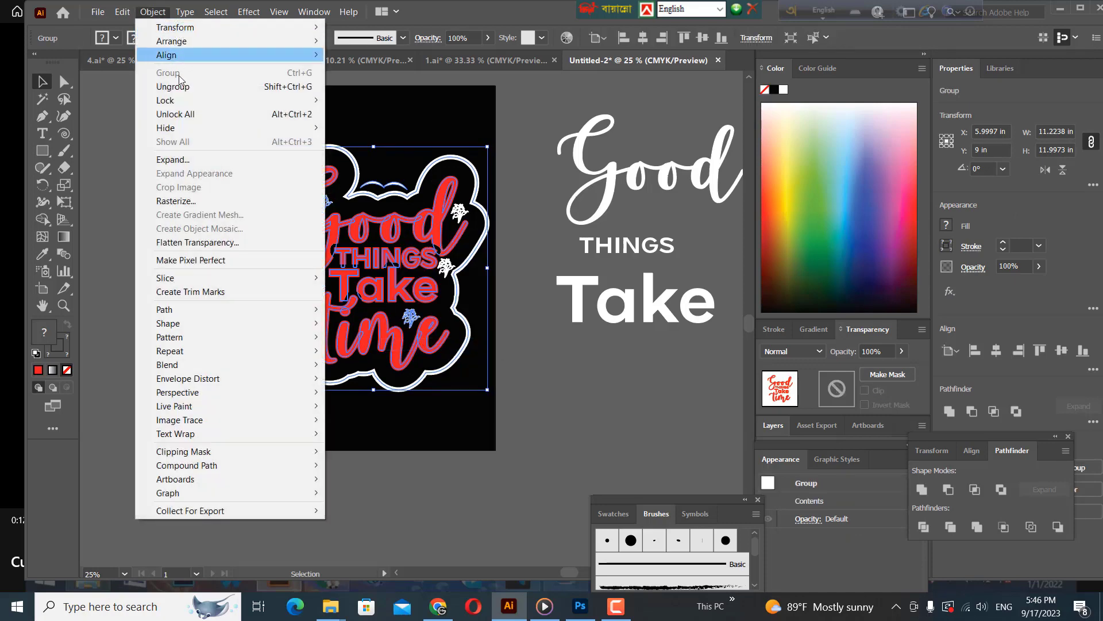
left_click(190, 159)
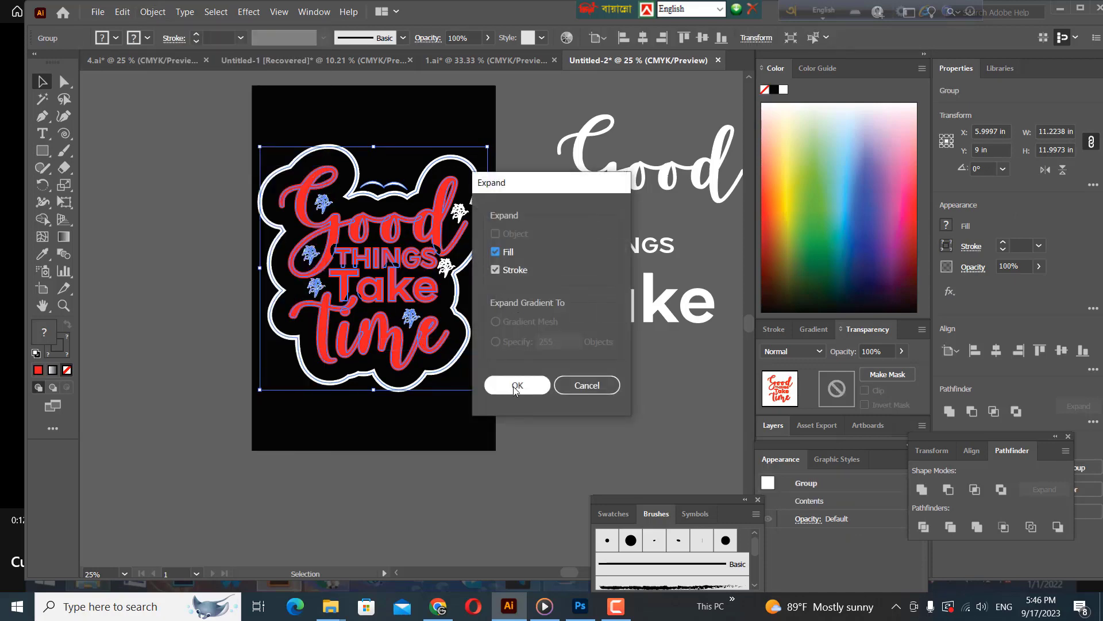
left_click(515, 386)
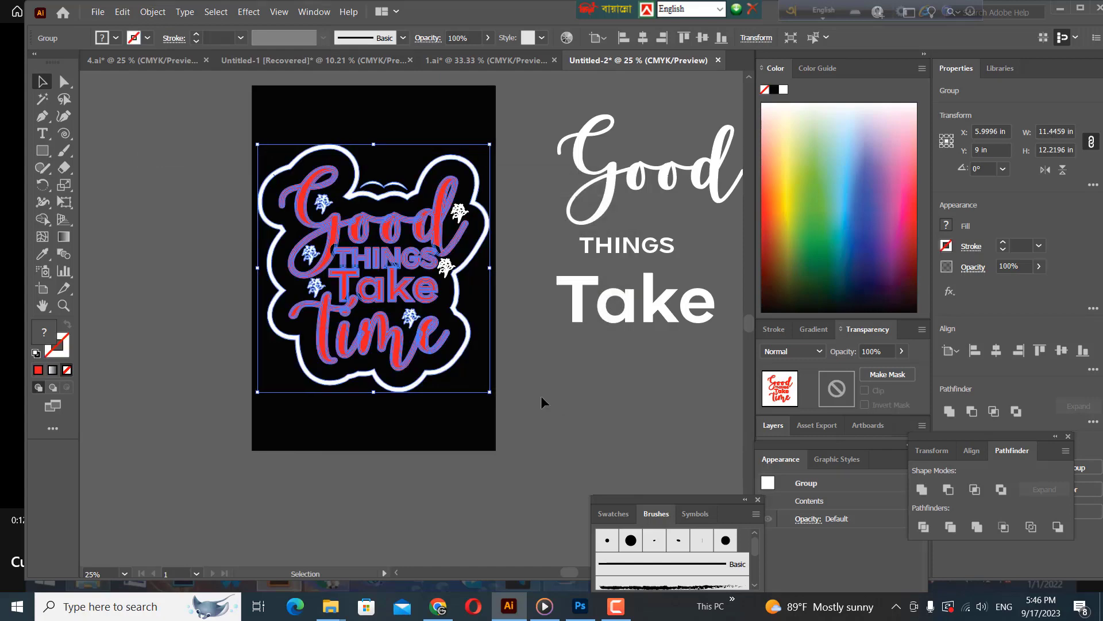
left_click(541, 395)
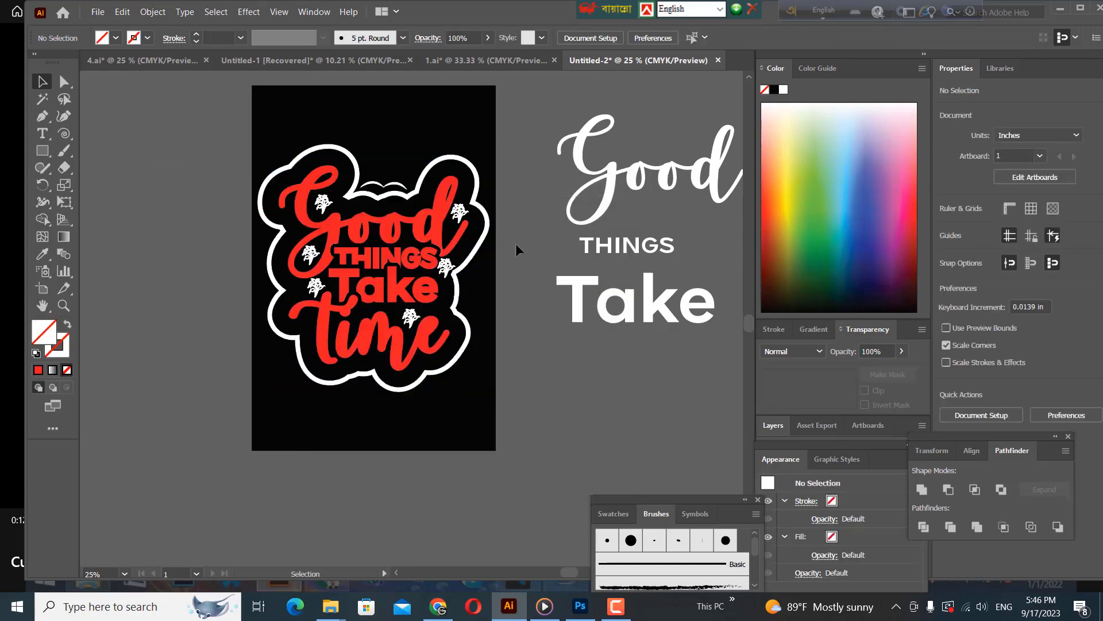